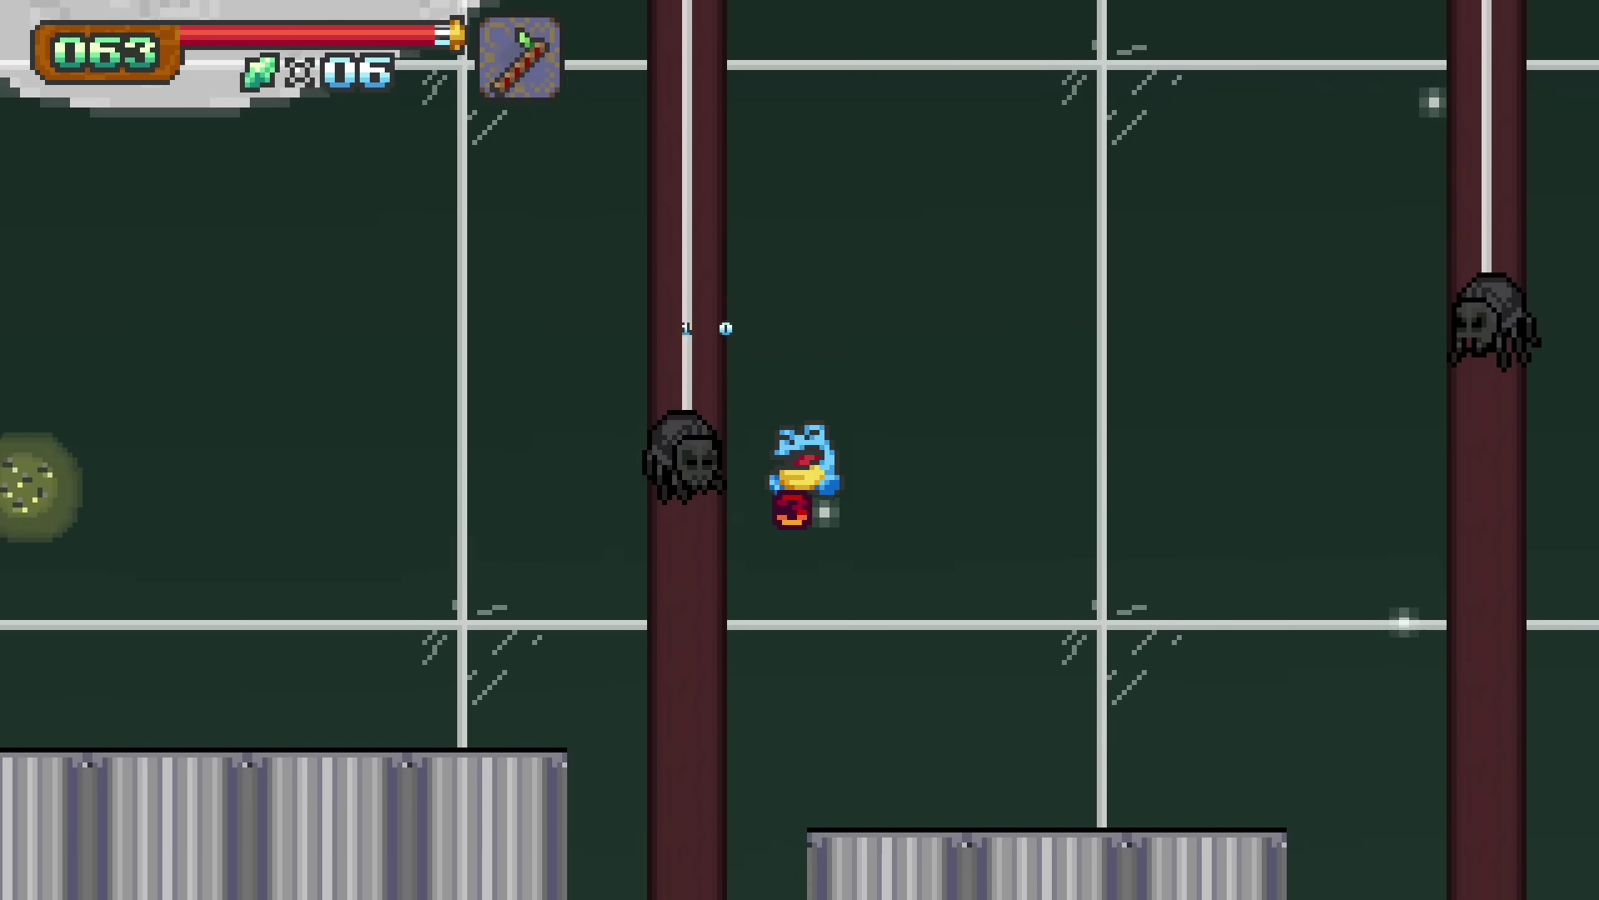
key("Left")
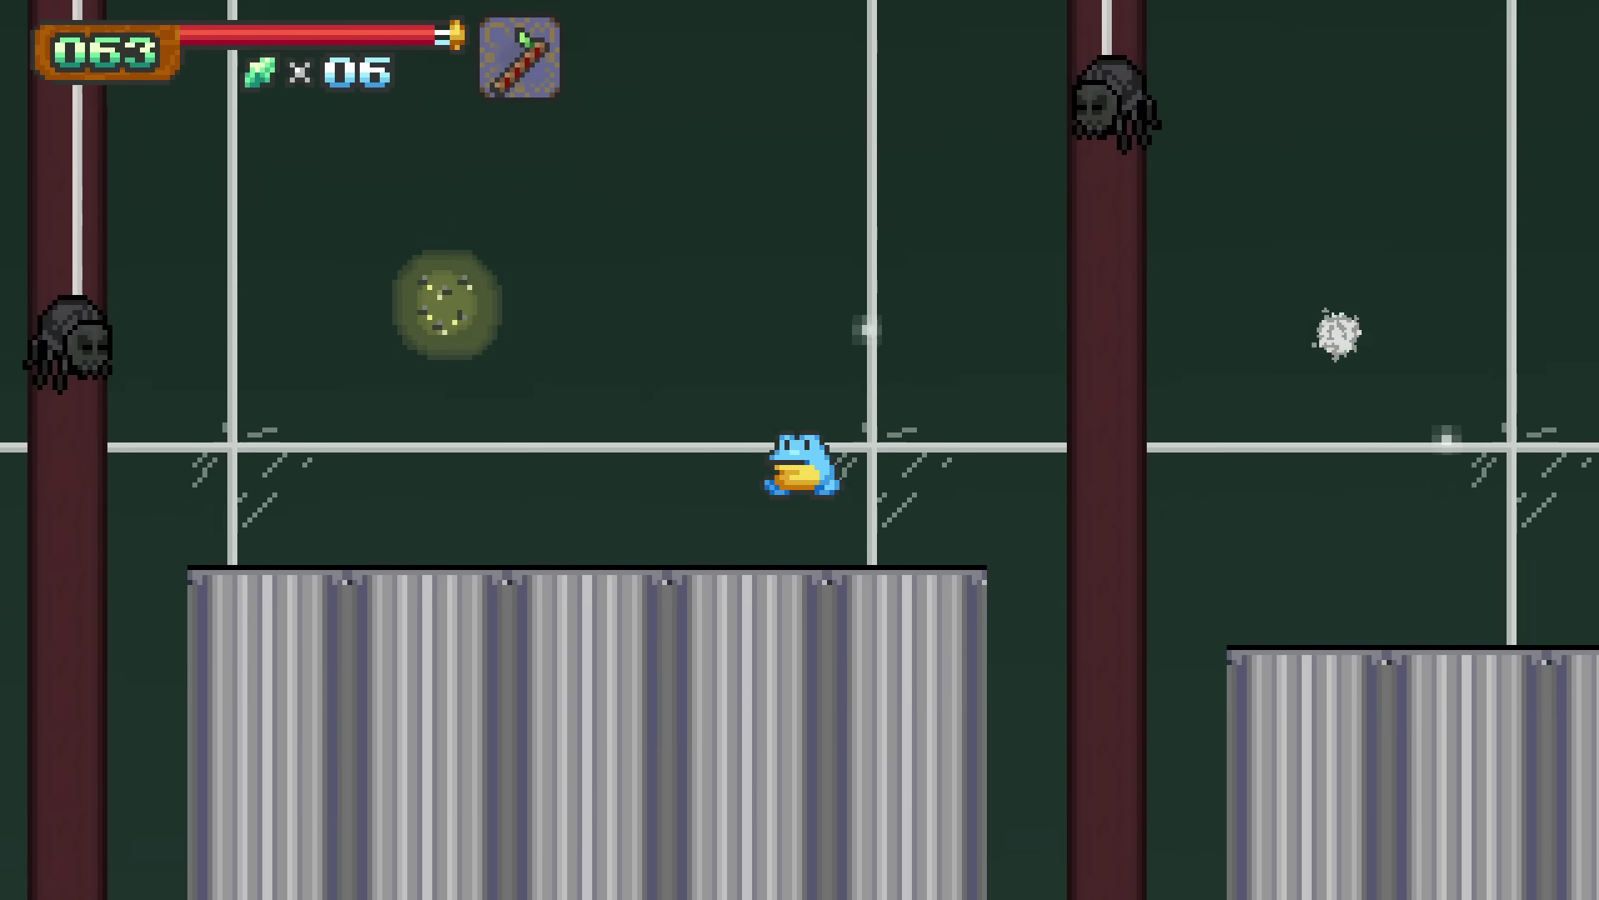
key("z")
key("x")
key("x")
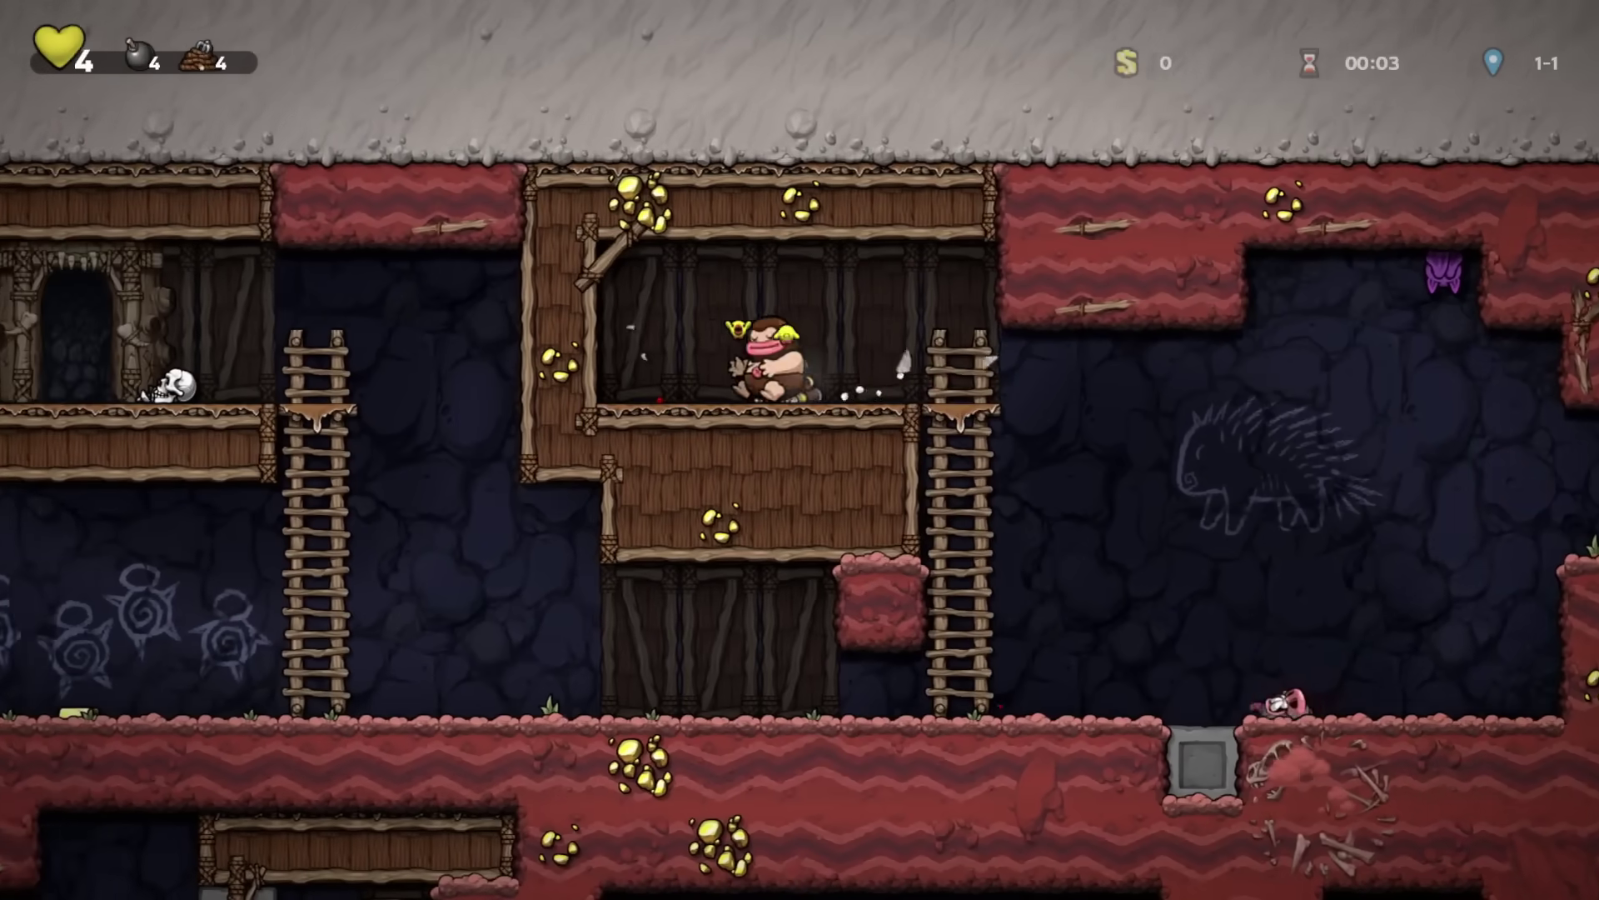
key("Right")
key("x")
key("Left")
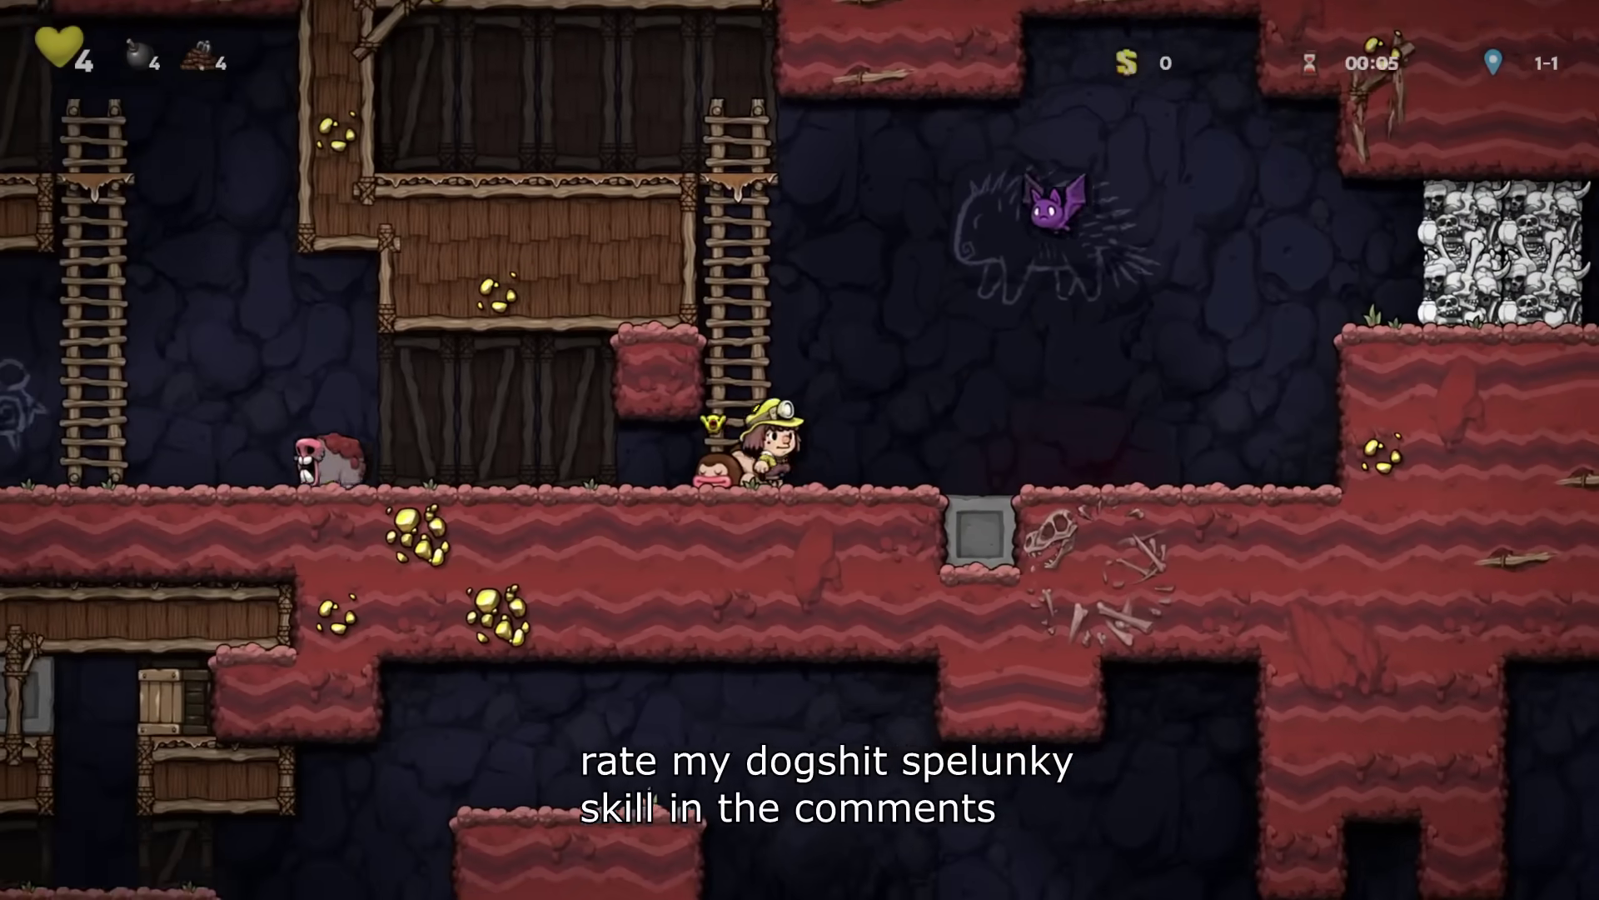
key("Right")
key("z")
key("z")
key("x")
key("Left")
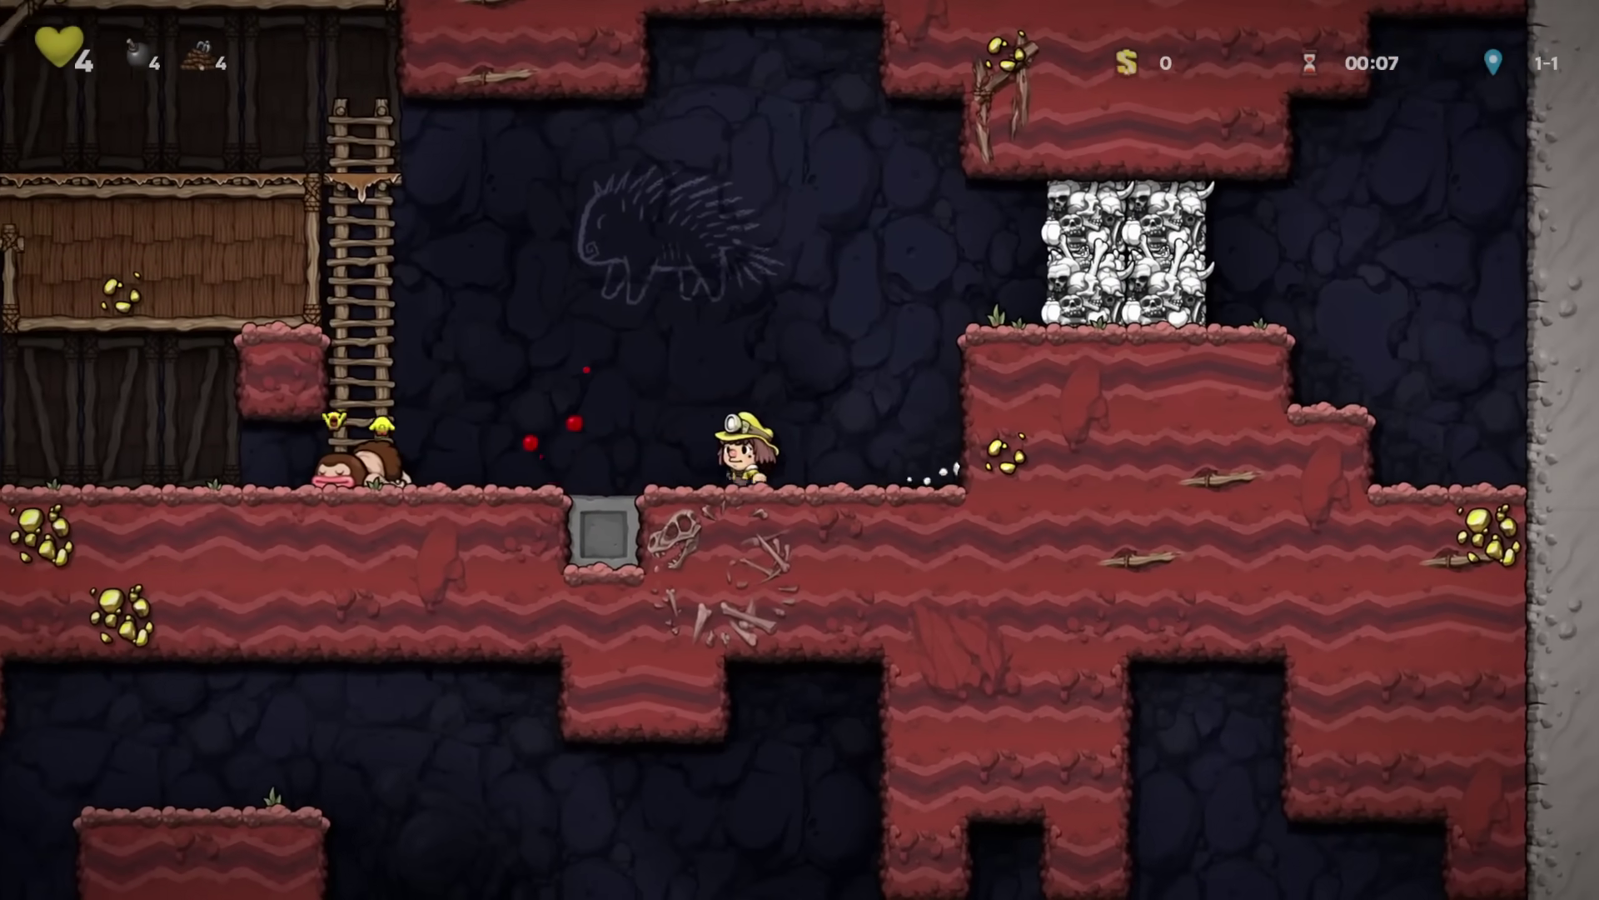
key("Left")
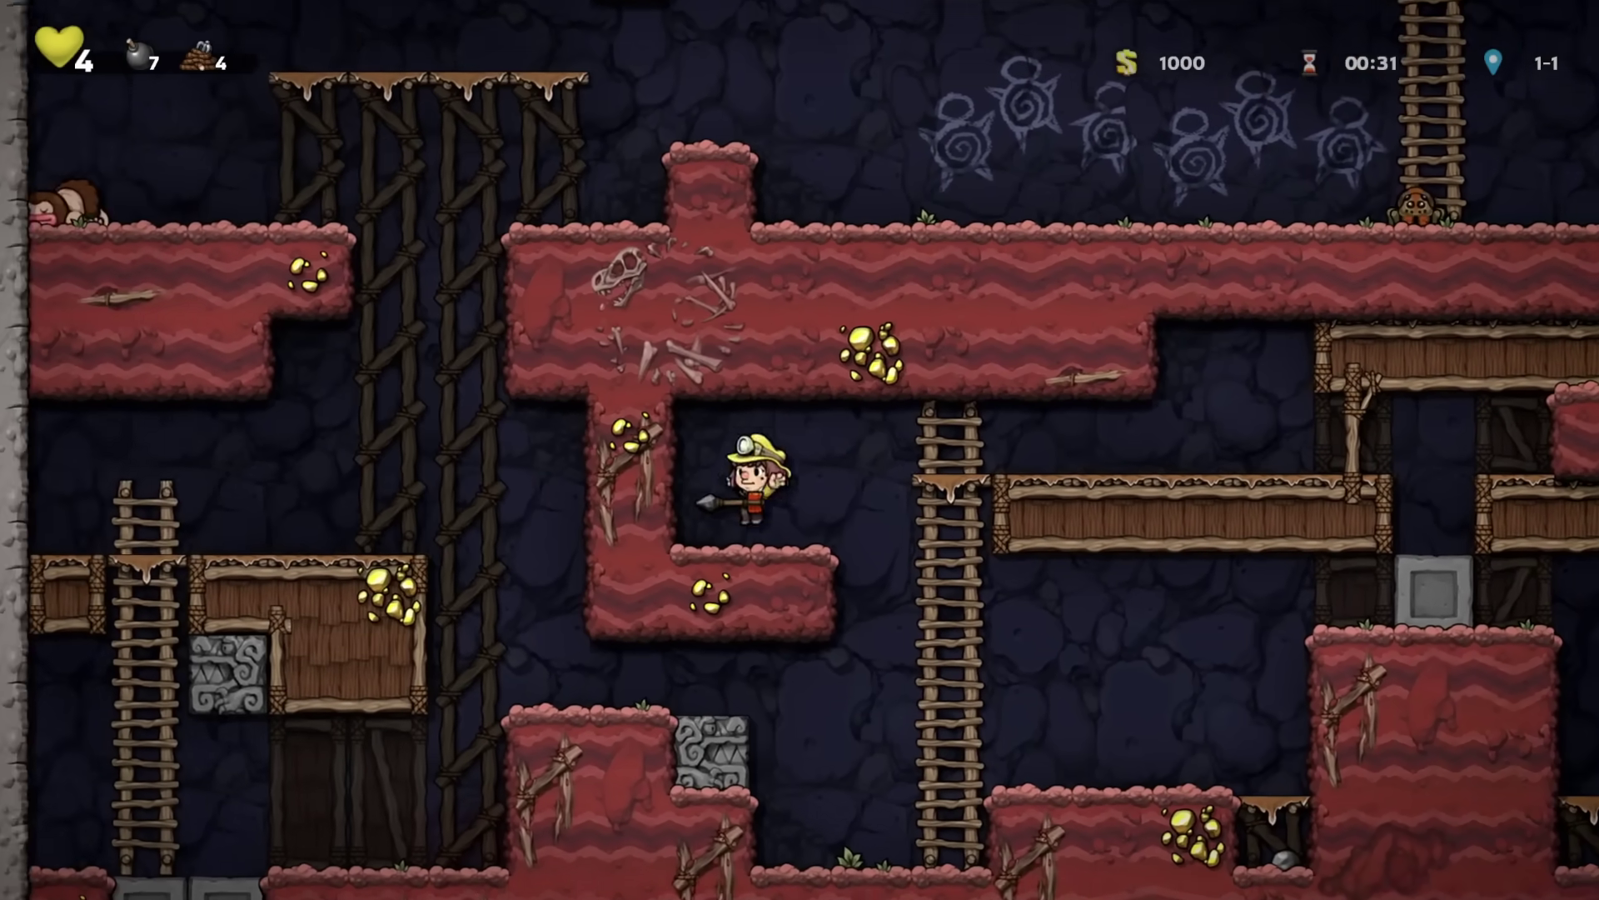
key("Right")
key("z")
key("z")
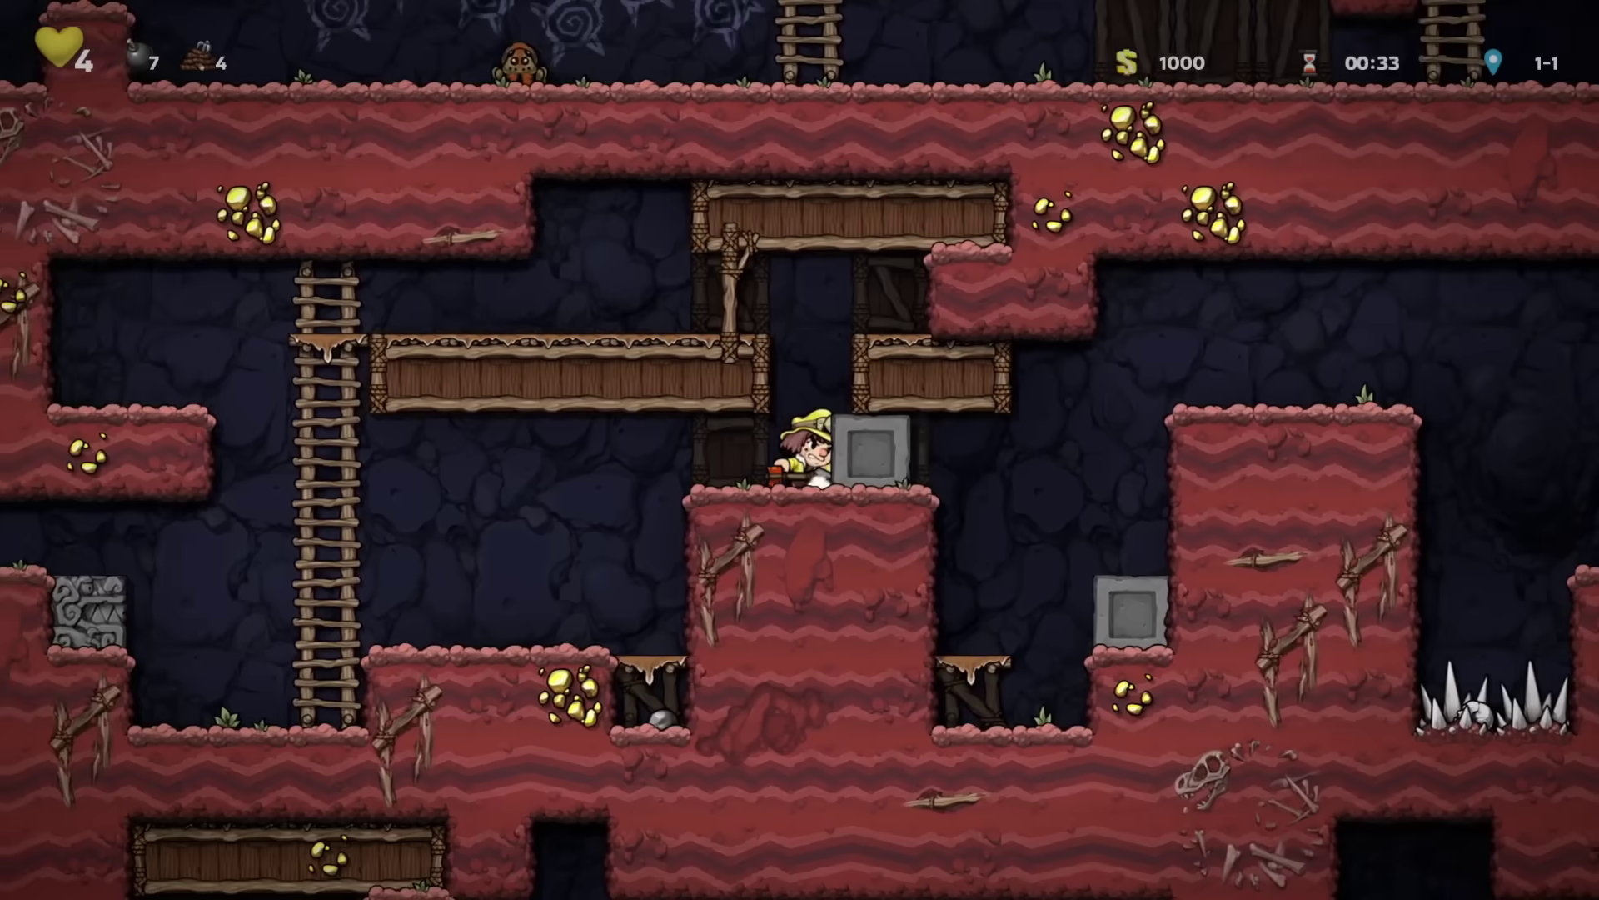
key("Right")
key("z")
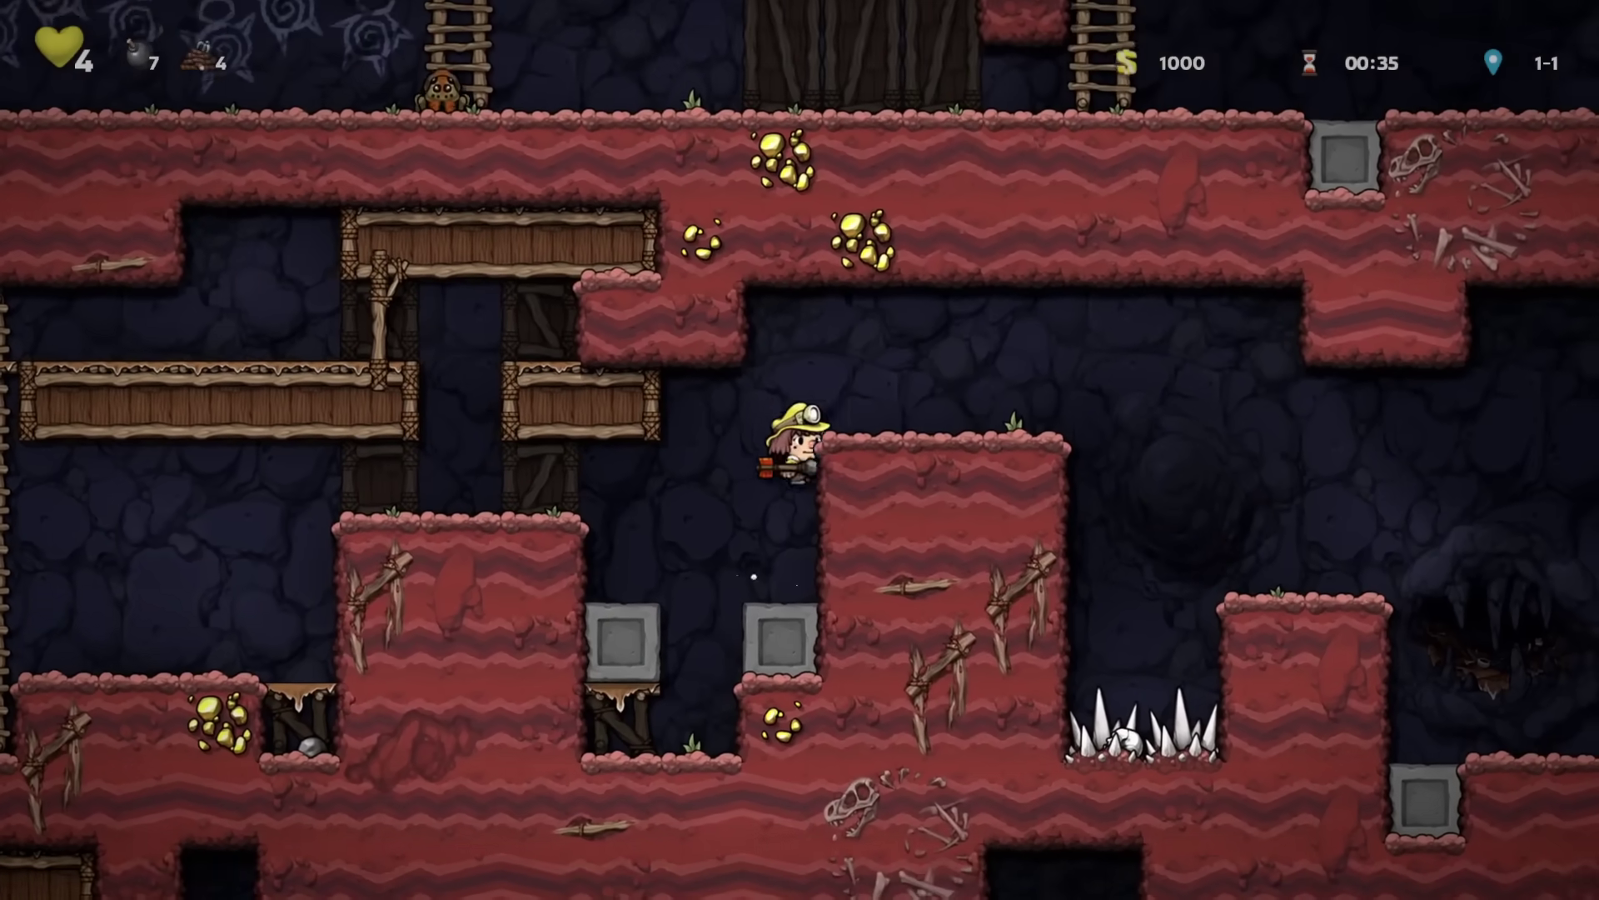
key("Right")
key("z")
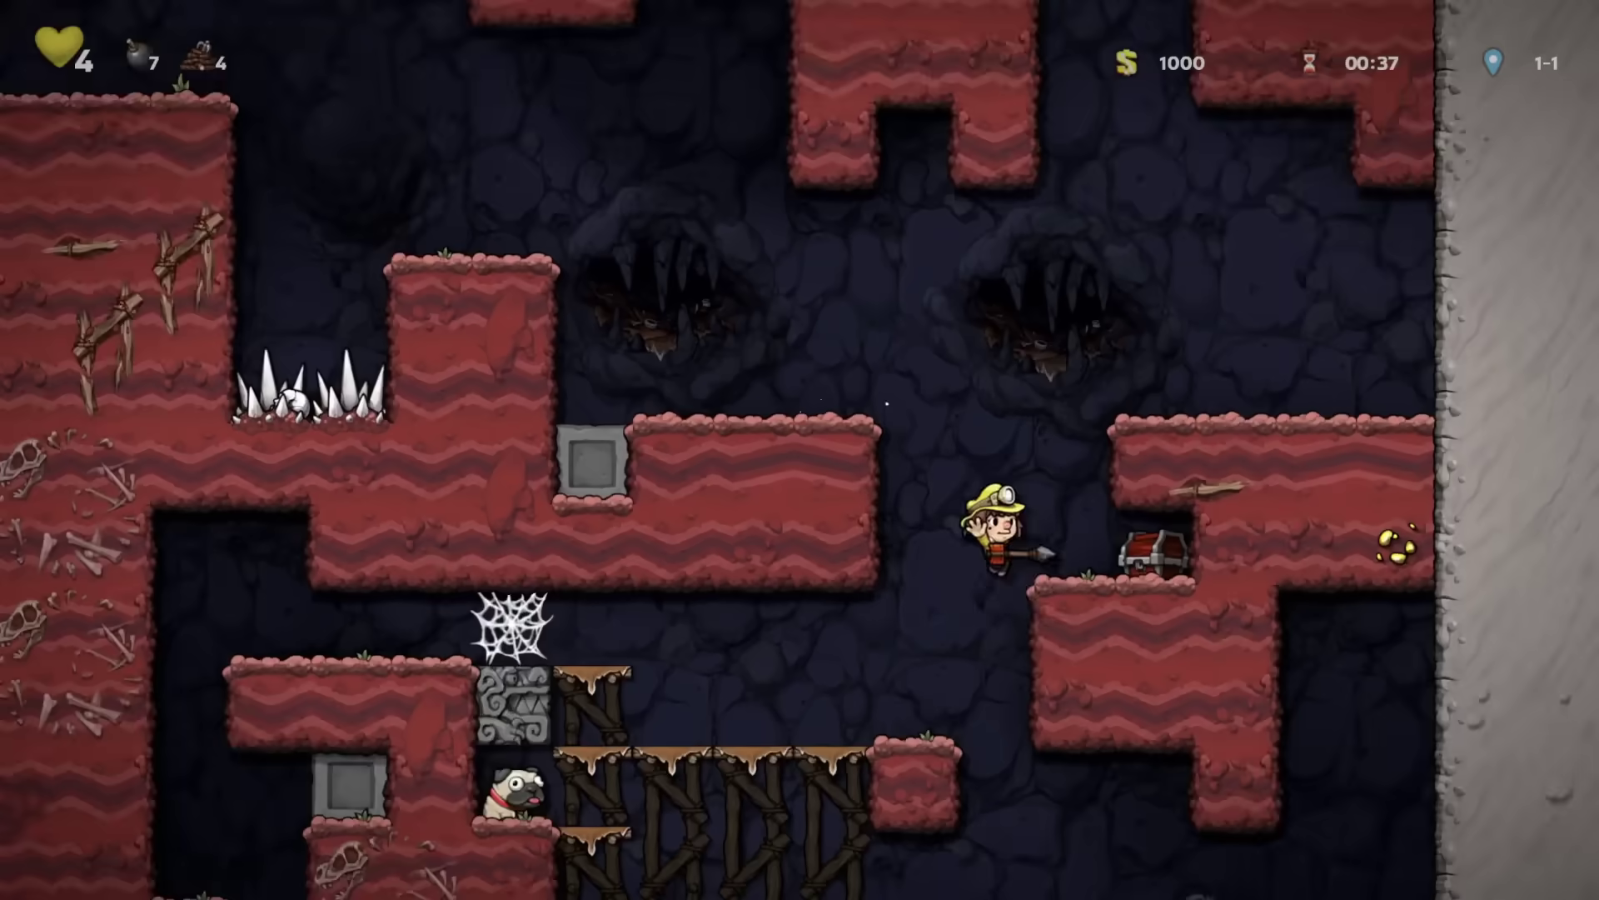
key("z")
key("Left")
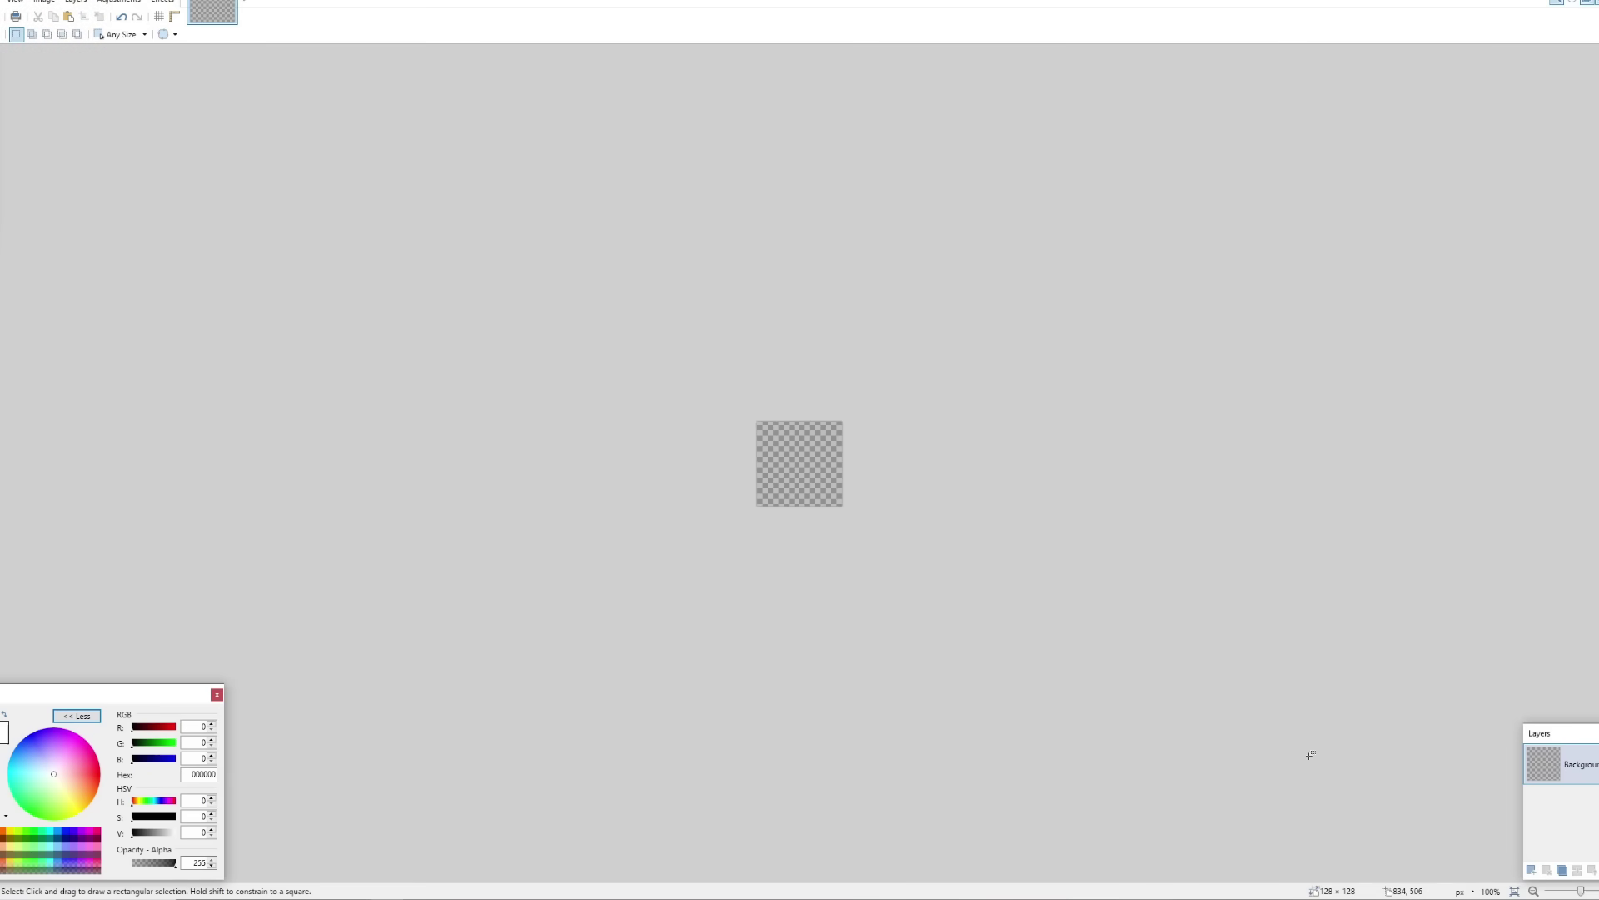
In Paint.NET, draw a black hexagon outline about 126 by 126 pixels across the canvas, with antialiasing turned off.
scroll(550, 246, "up", 5, "ctrl")
left_click(39, 34)
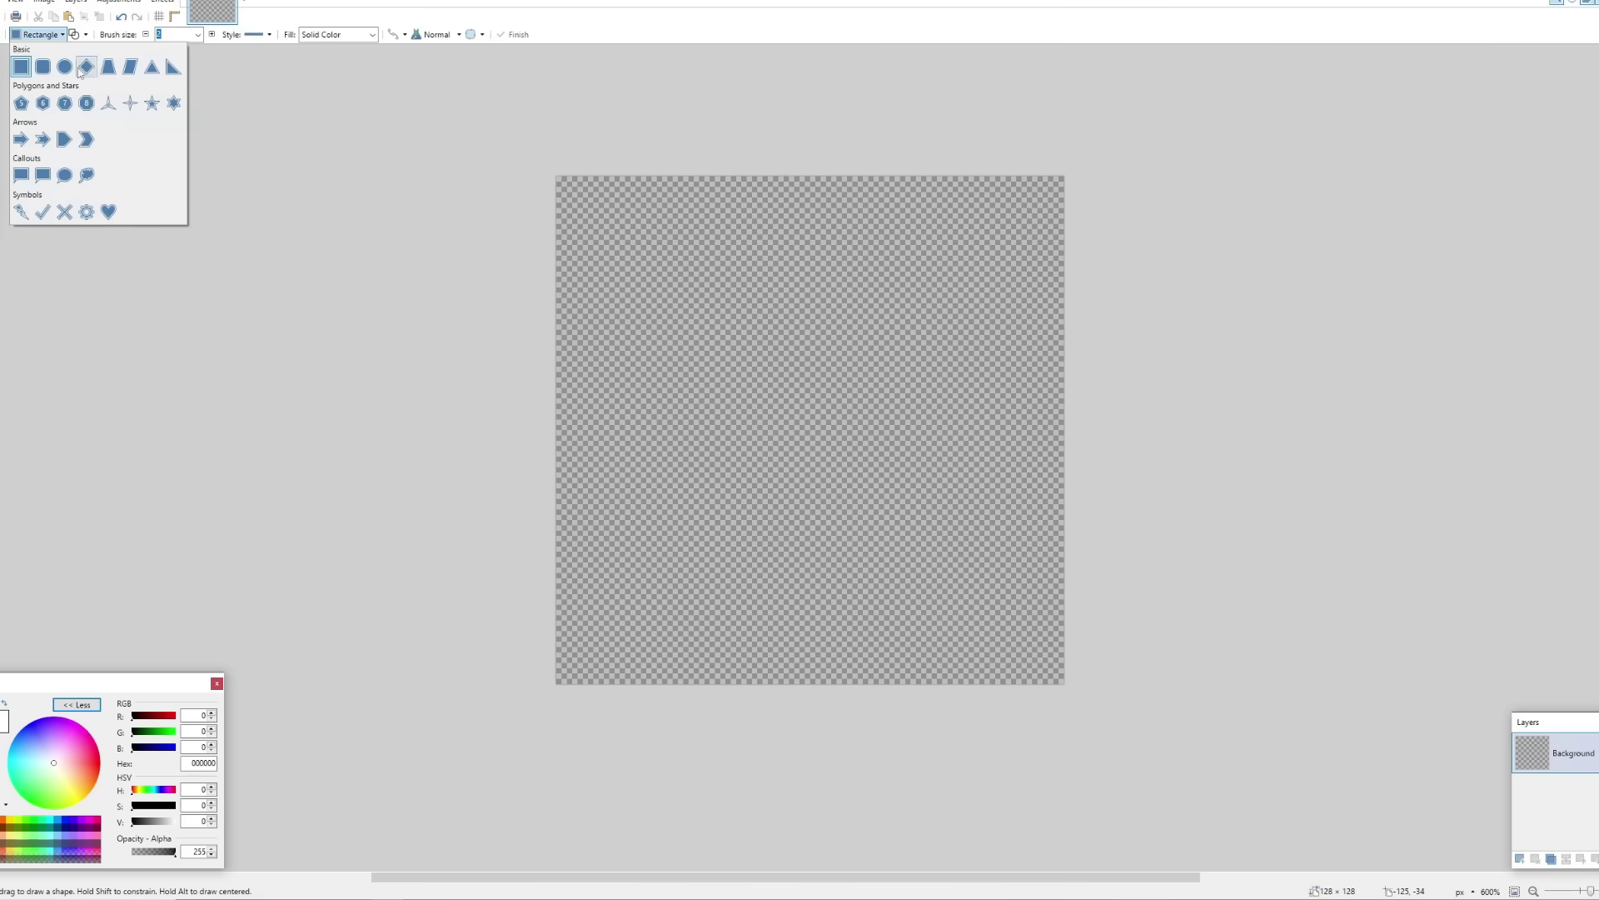
left_click(42, 104)
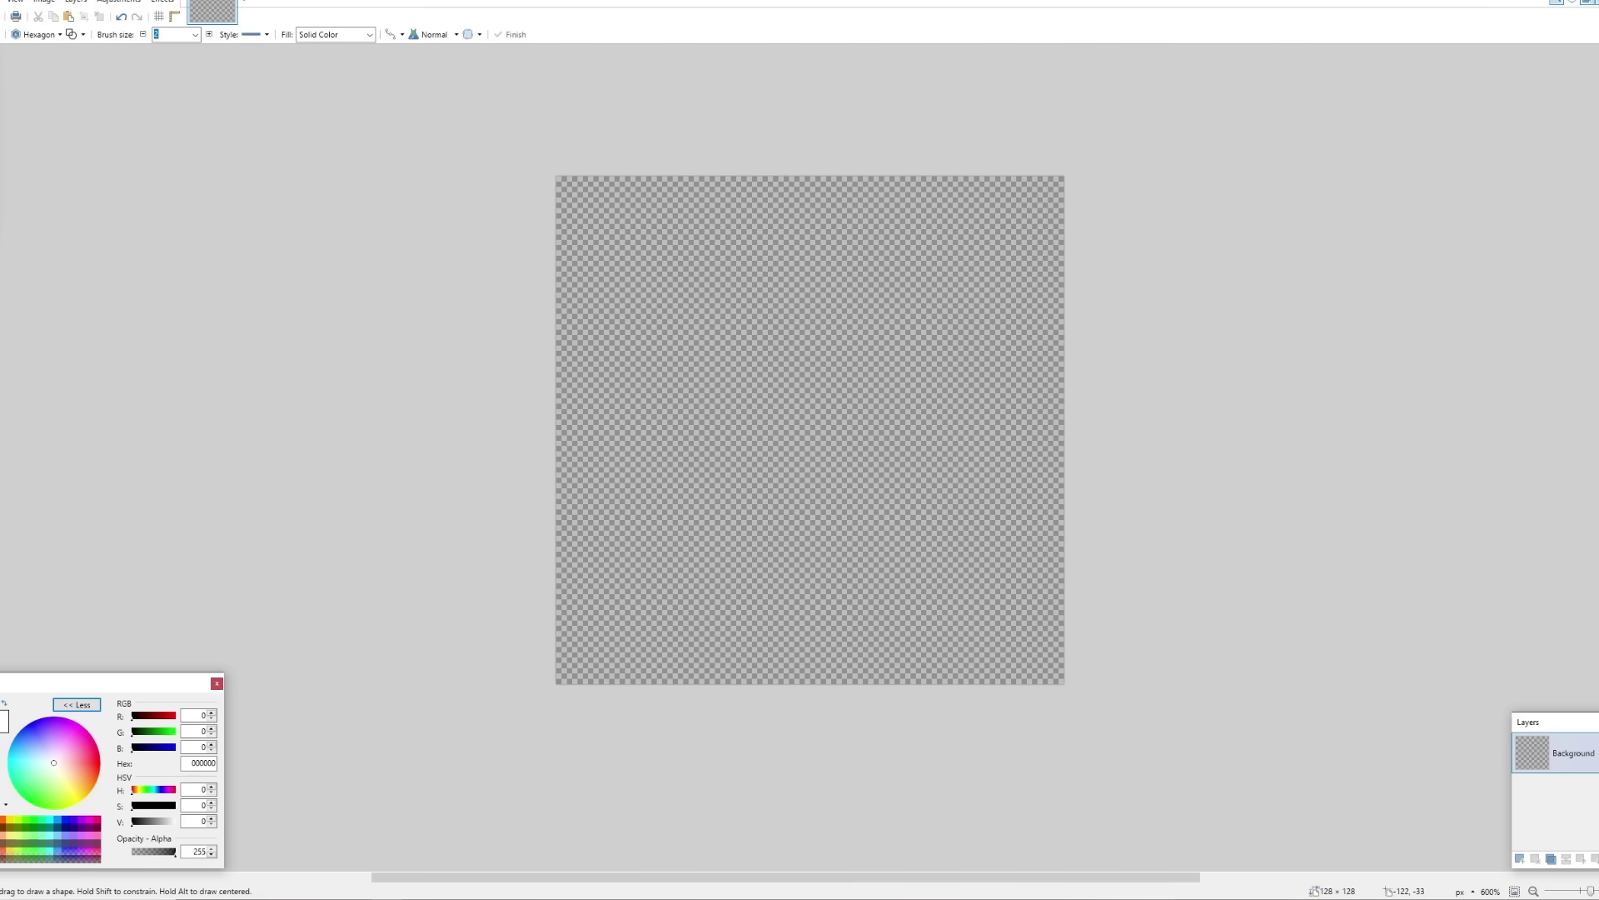
left_click_drag(559, 179, 1065, 685)
left_click_drag(821, 690, 821, 684)
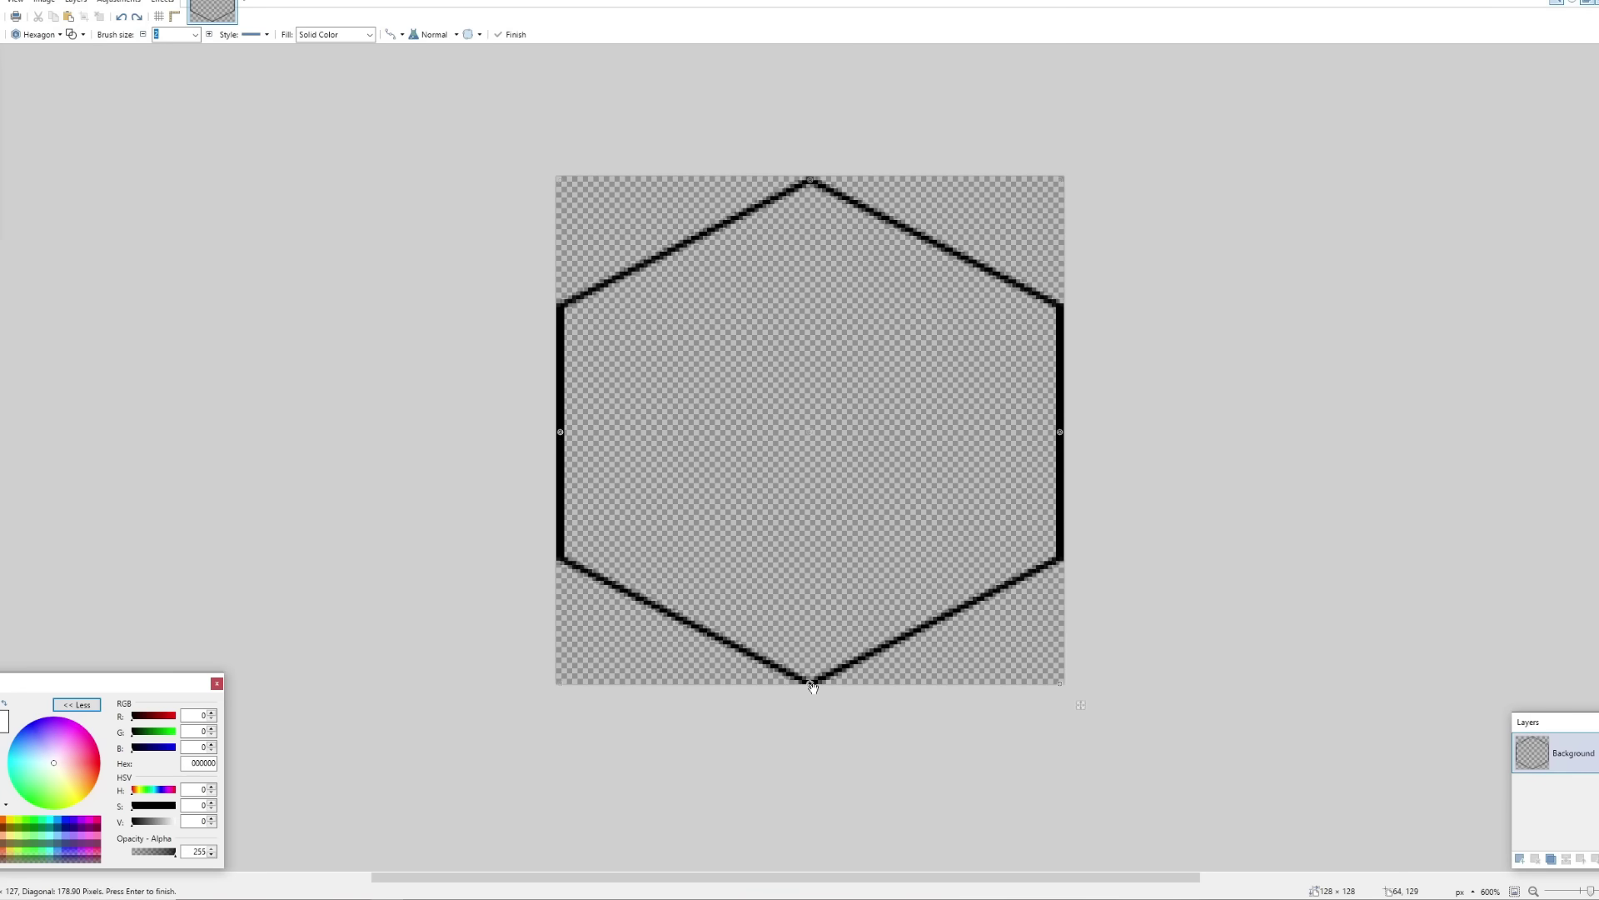
left_click(391, 35)
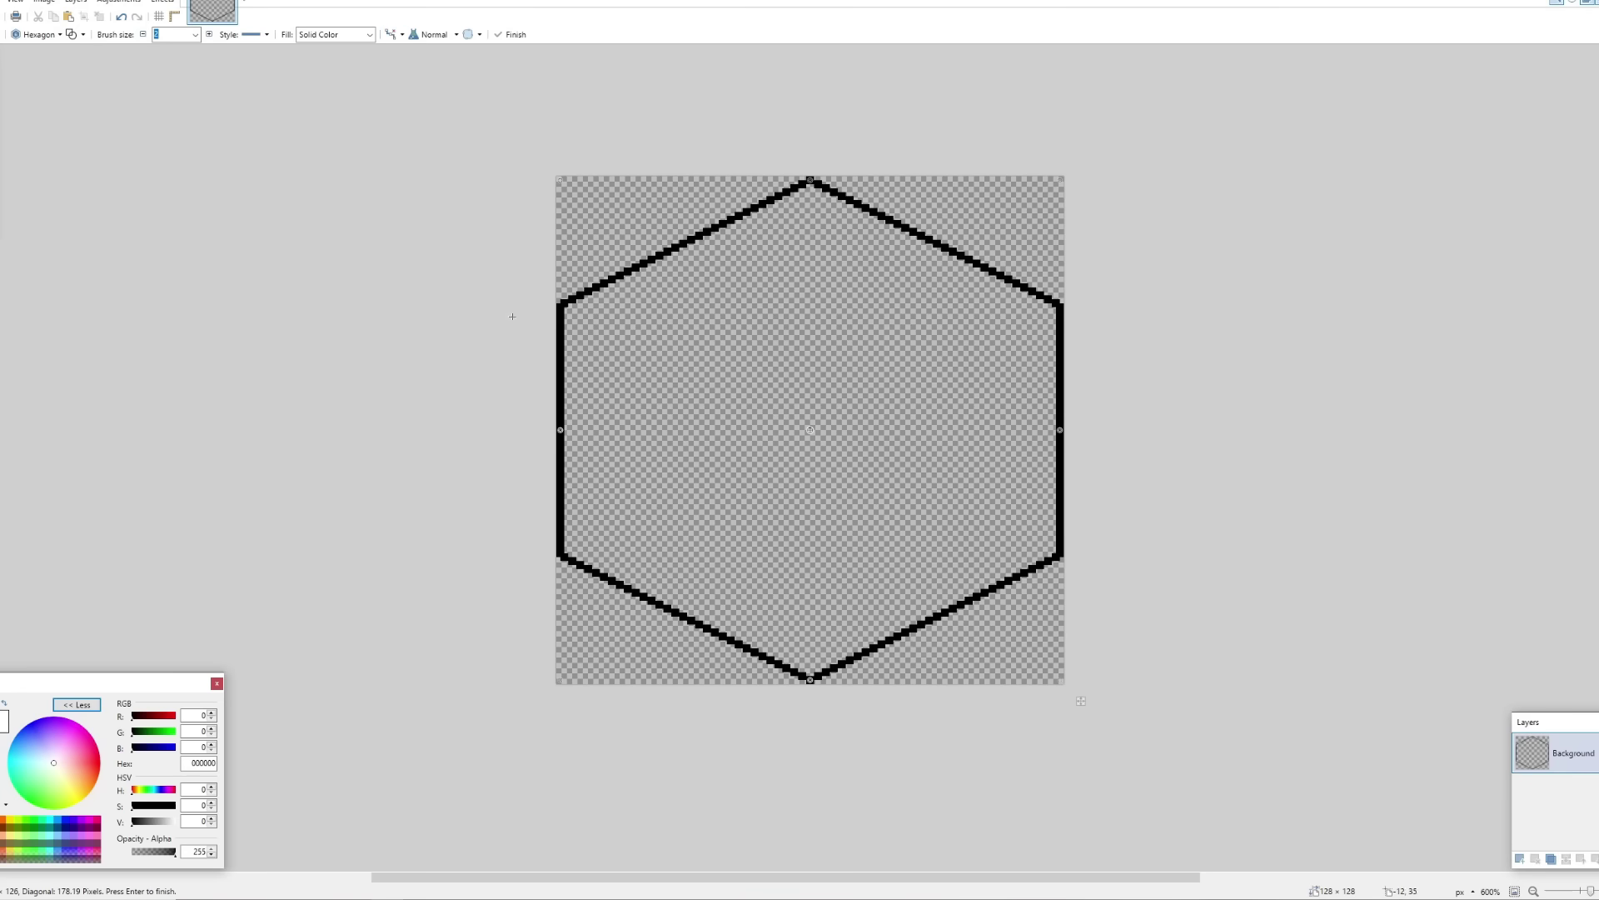
Flood-fill the hexagon's interior with light purple, hex C695E2.
key("f")
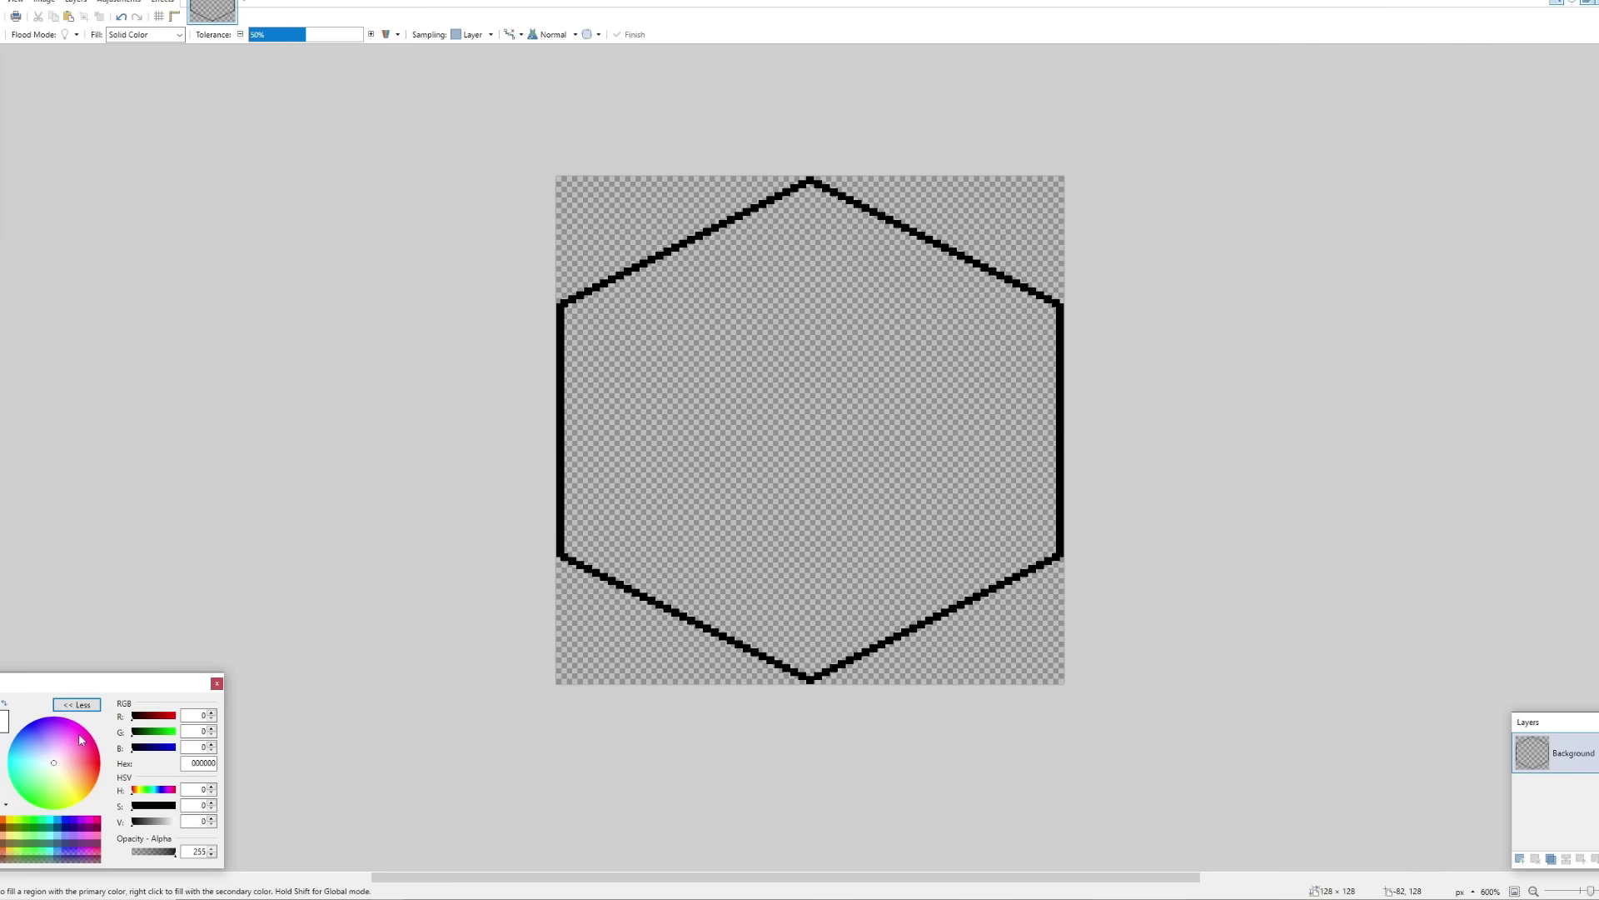
left_click_drag(78, 733, 60, 718)
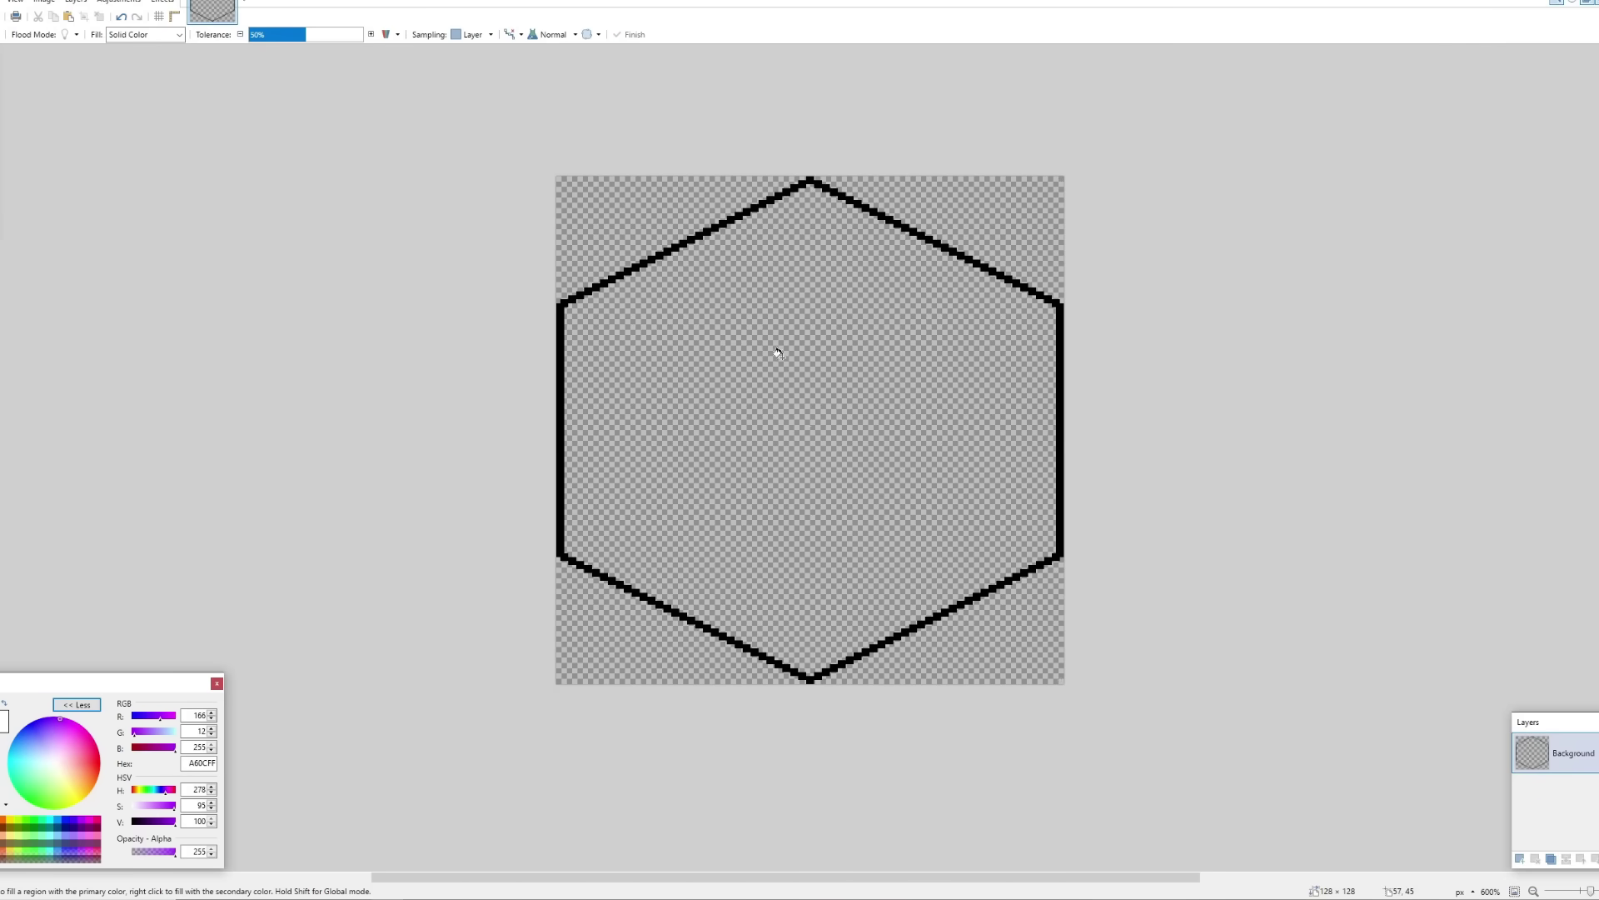
left_click(783, 355)
left_click(508, 35)
left_click_drag(174, 807, 161, 807)
left_click_drag(175, 823, 147, 809)
key("s")
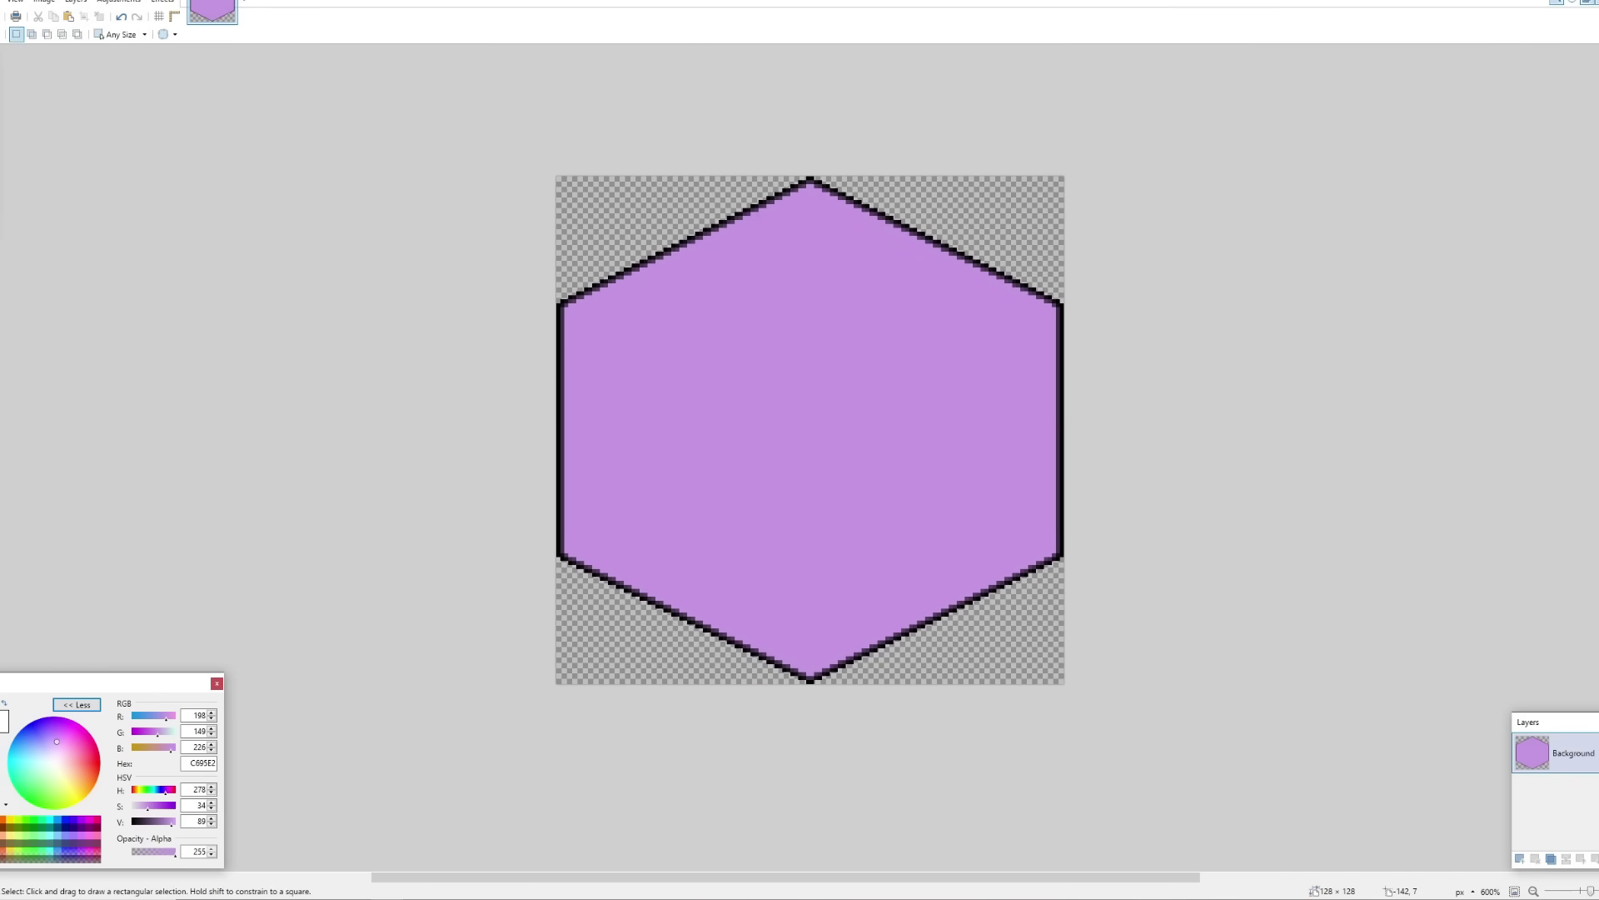
Draw a filled black ellipse about 71 by 63 pixels inside the purple hexagon.
key("o")
left_click(32, 35)
left_click(64, 65)
left_click_drag(707, 305, 991, 534)
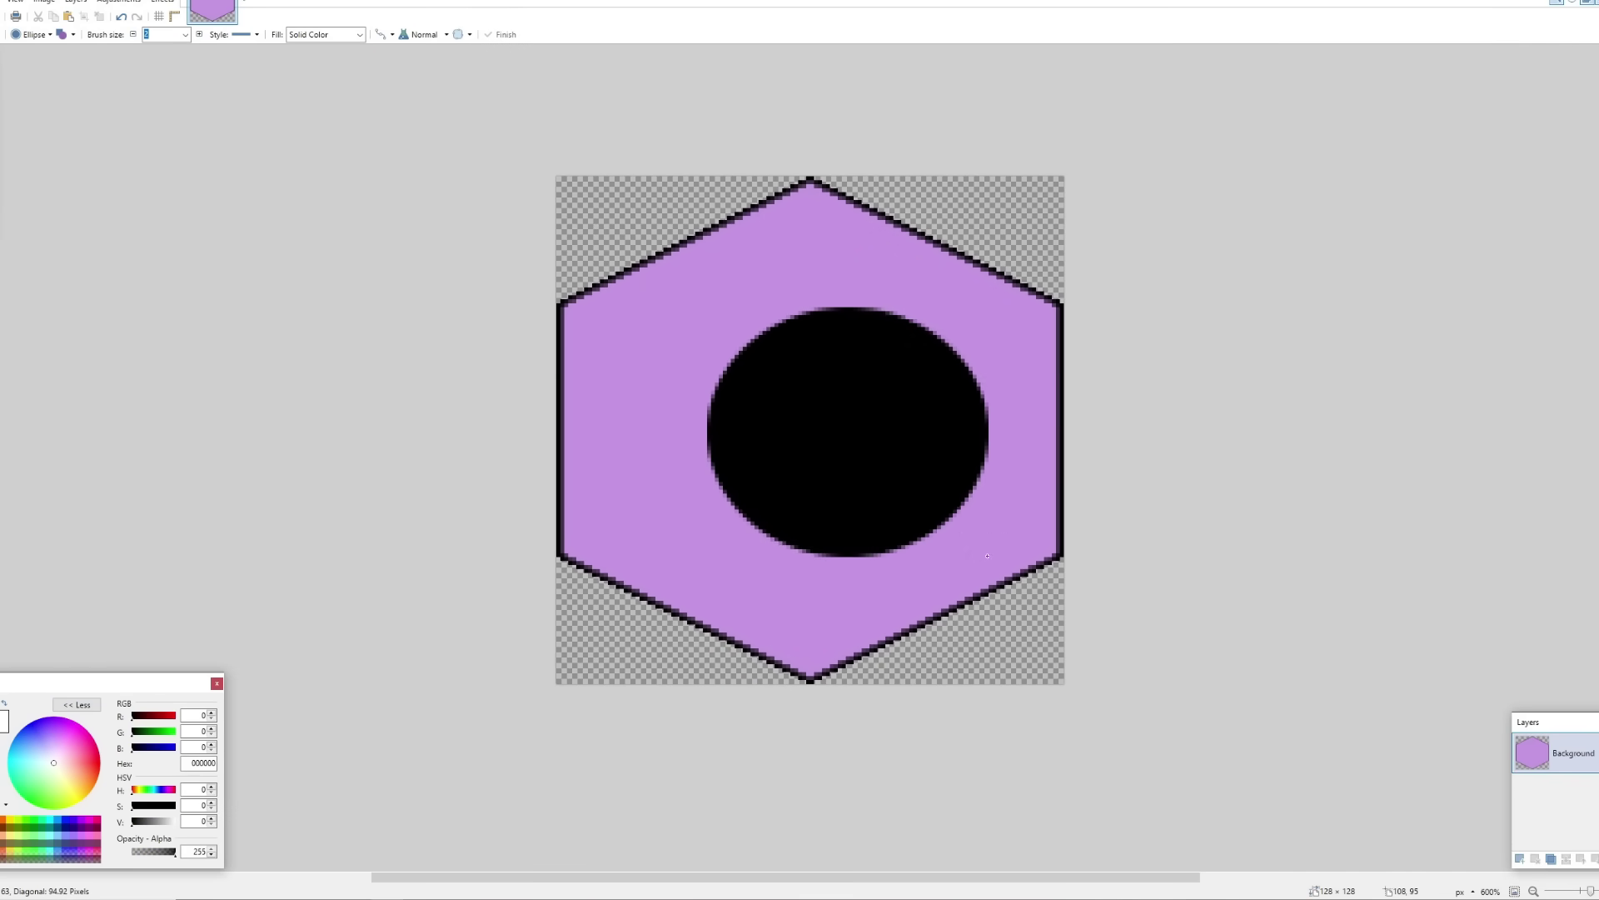
Narrow the black ellipse to about 58 pixels wide and center it in the middle of the hexagon.
left_click_drag(957, 482, 910, 357)
mouse_move(810, 453)
left_mouse_down()
mouse_move(829, 681)
mouse_move(821, 555)
left_mouse_up()
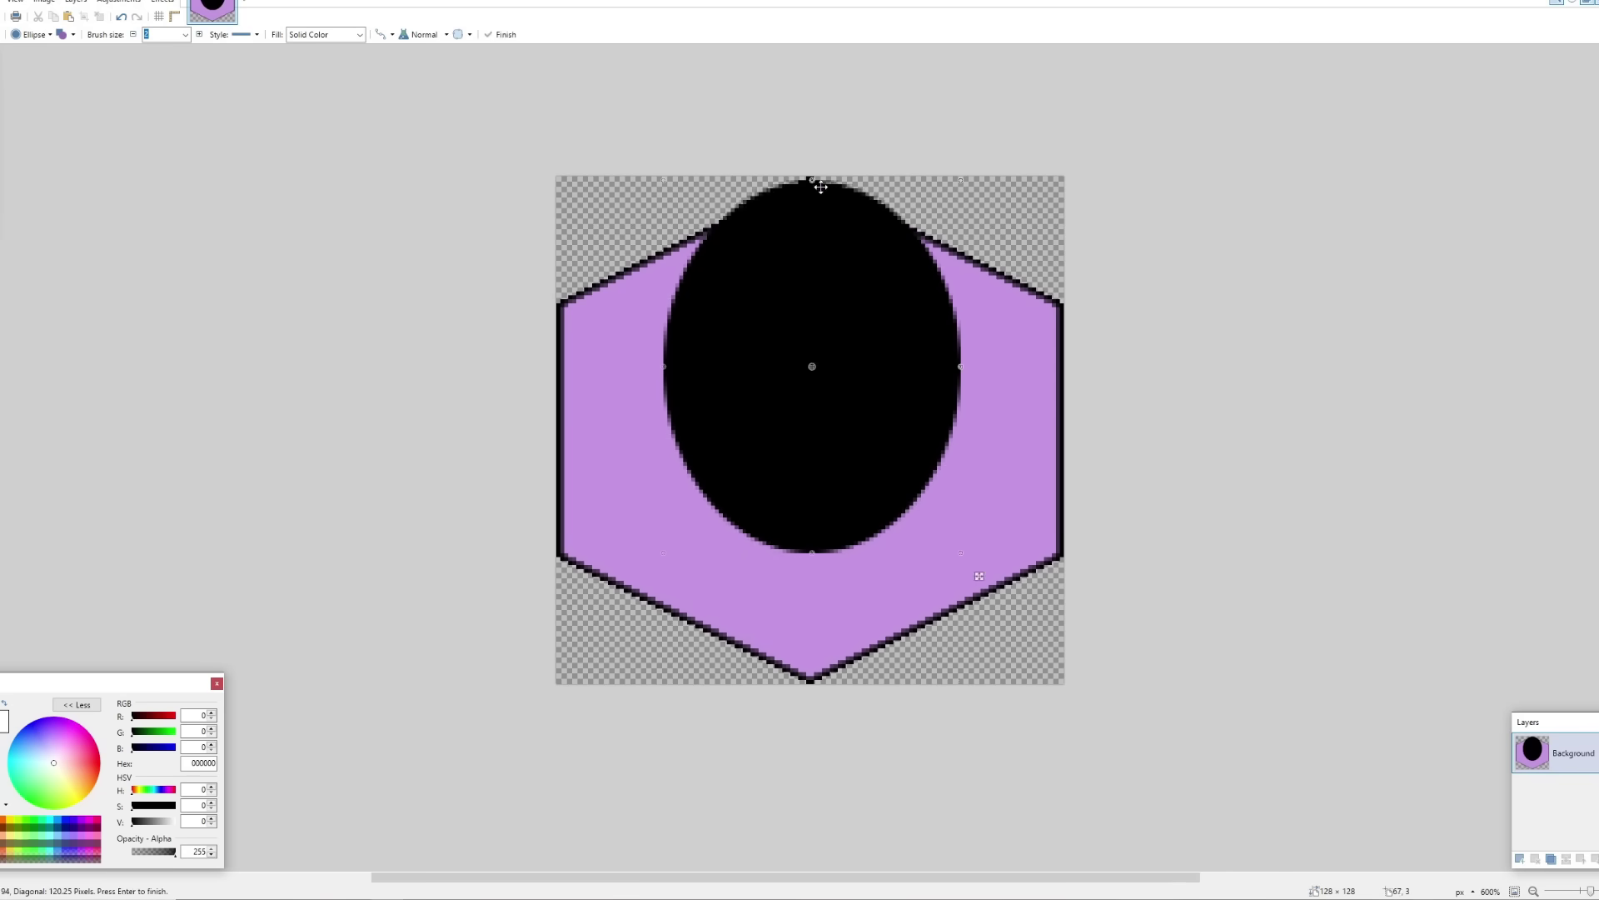
left_click_drag(815, 181, 814, 276)
left_click_drag(961, 415, 925, 415)
left_click_drag(666, 413, 696, 412)
left_click_drag(808, 275, 811, 298)
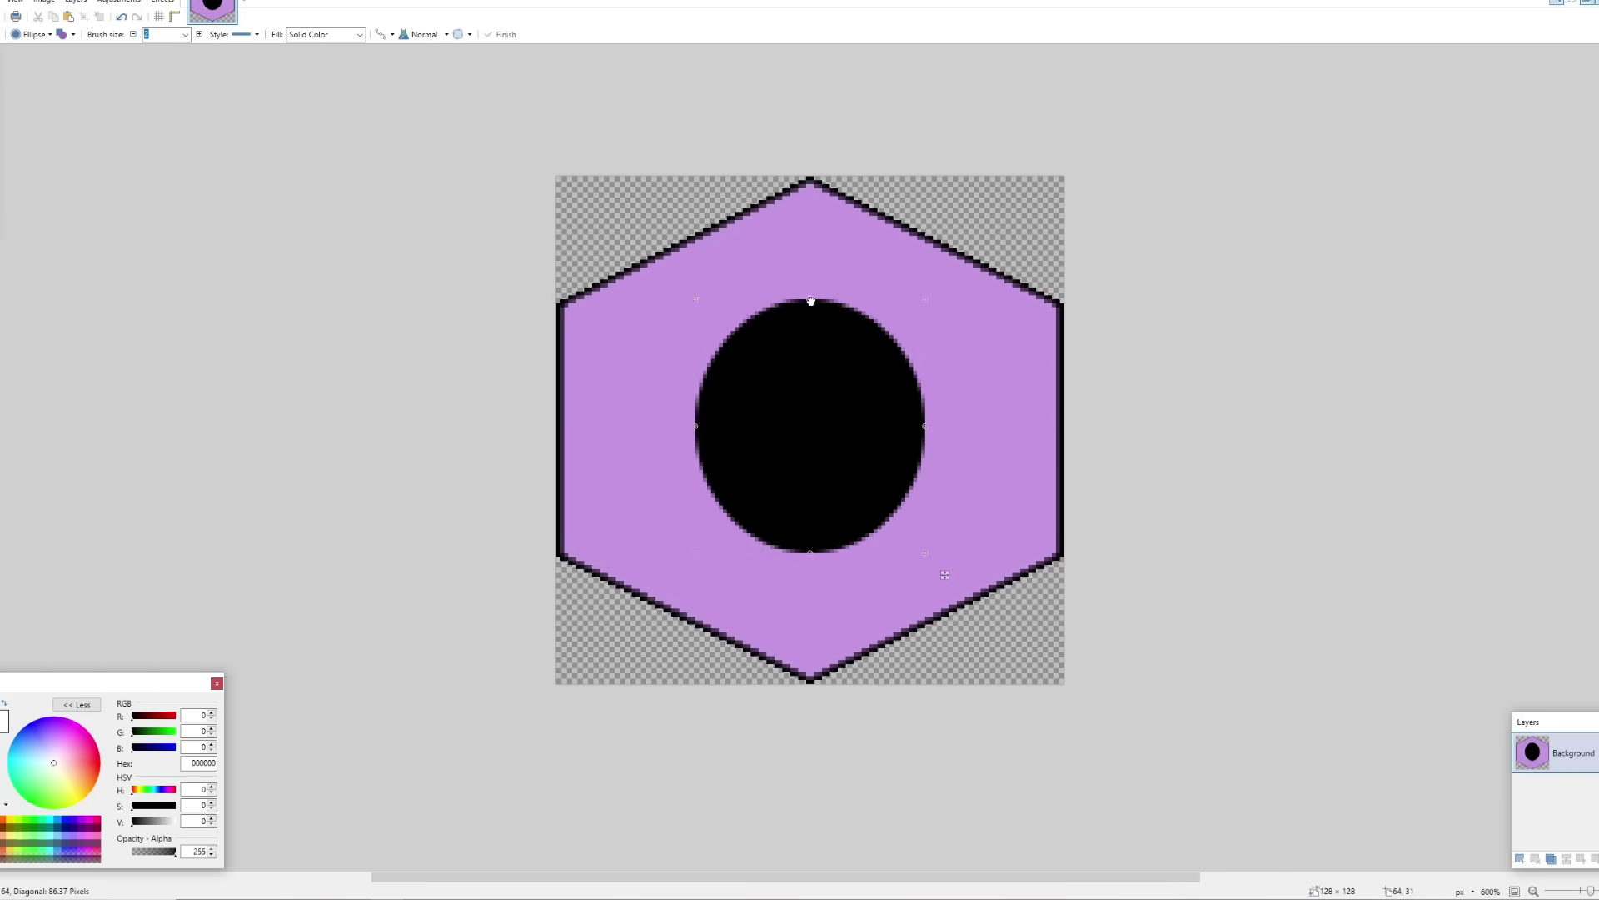
left_click_drag(808, 552, 810, 541)
left_click_drag(839, 488, 827, 496)
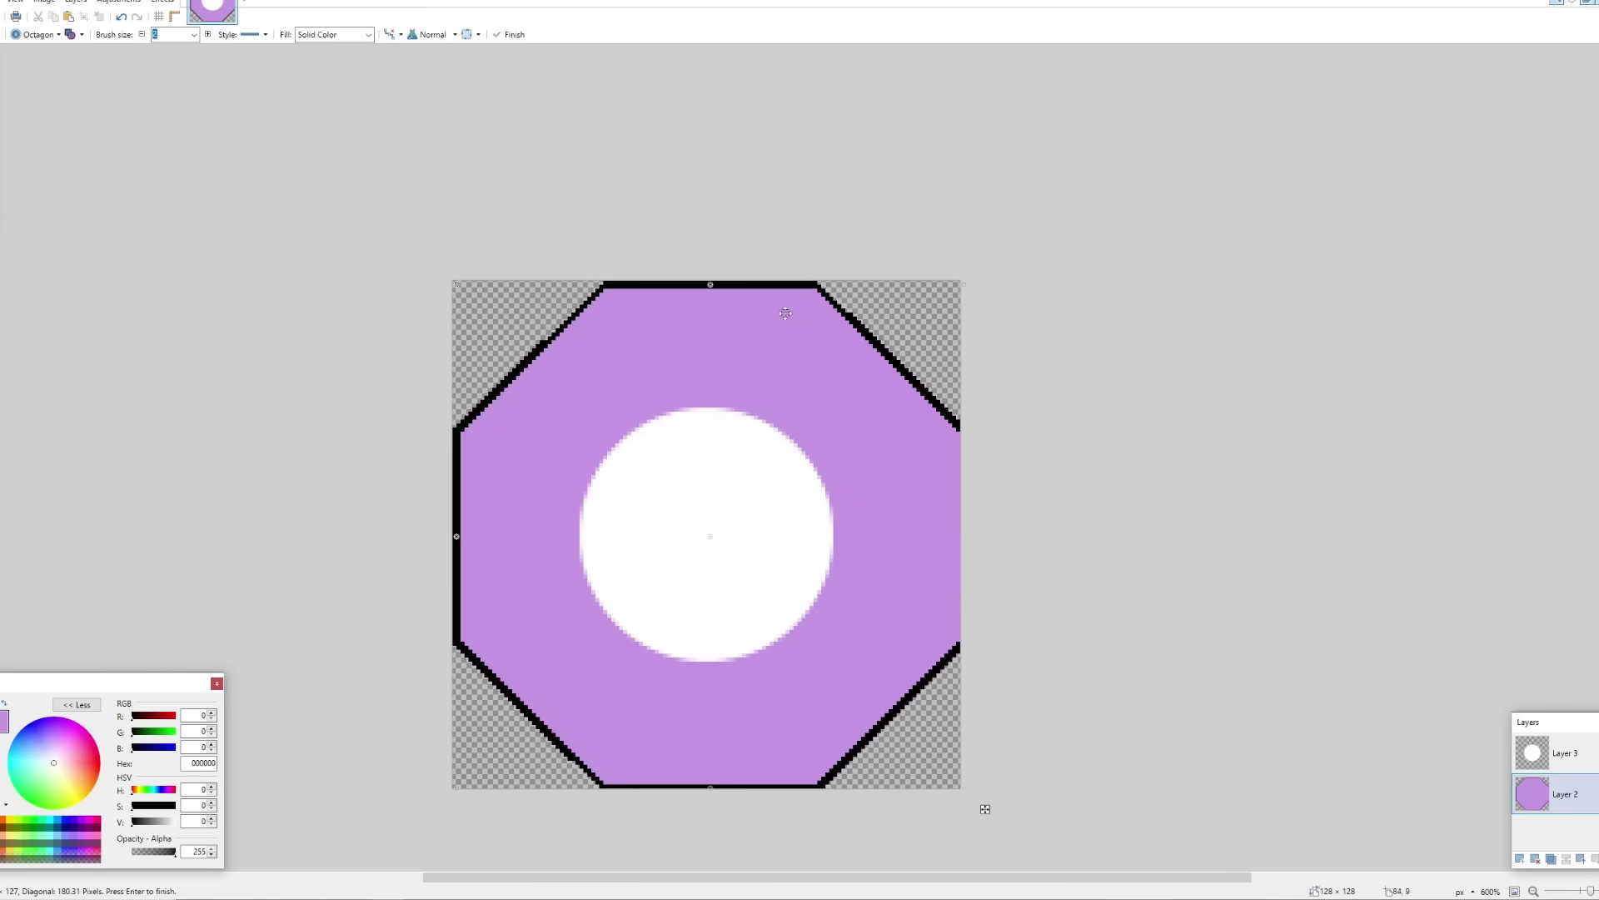
Resize the black octagon outline on Layer 2 so all its sides fit inside the canvas edges.
left_click_drag(710, 284, 711, 285)
left_click_drag(965, 537, 956, 538)
scroll(689, 733, "down", 1)
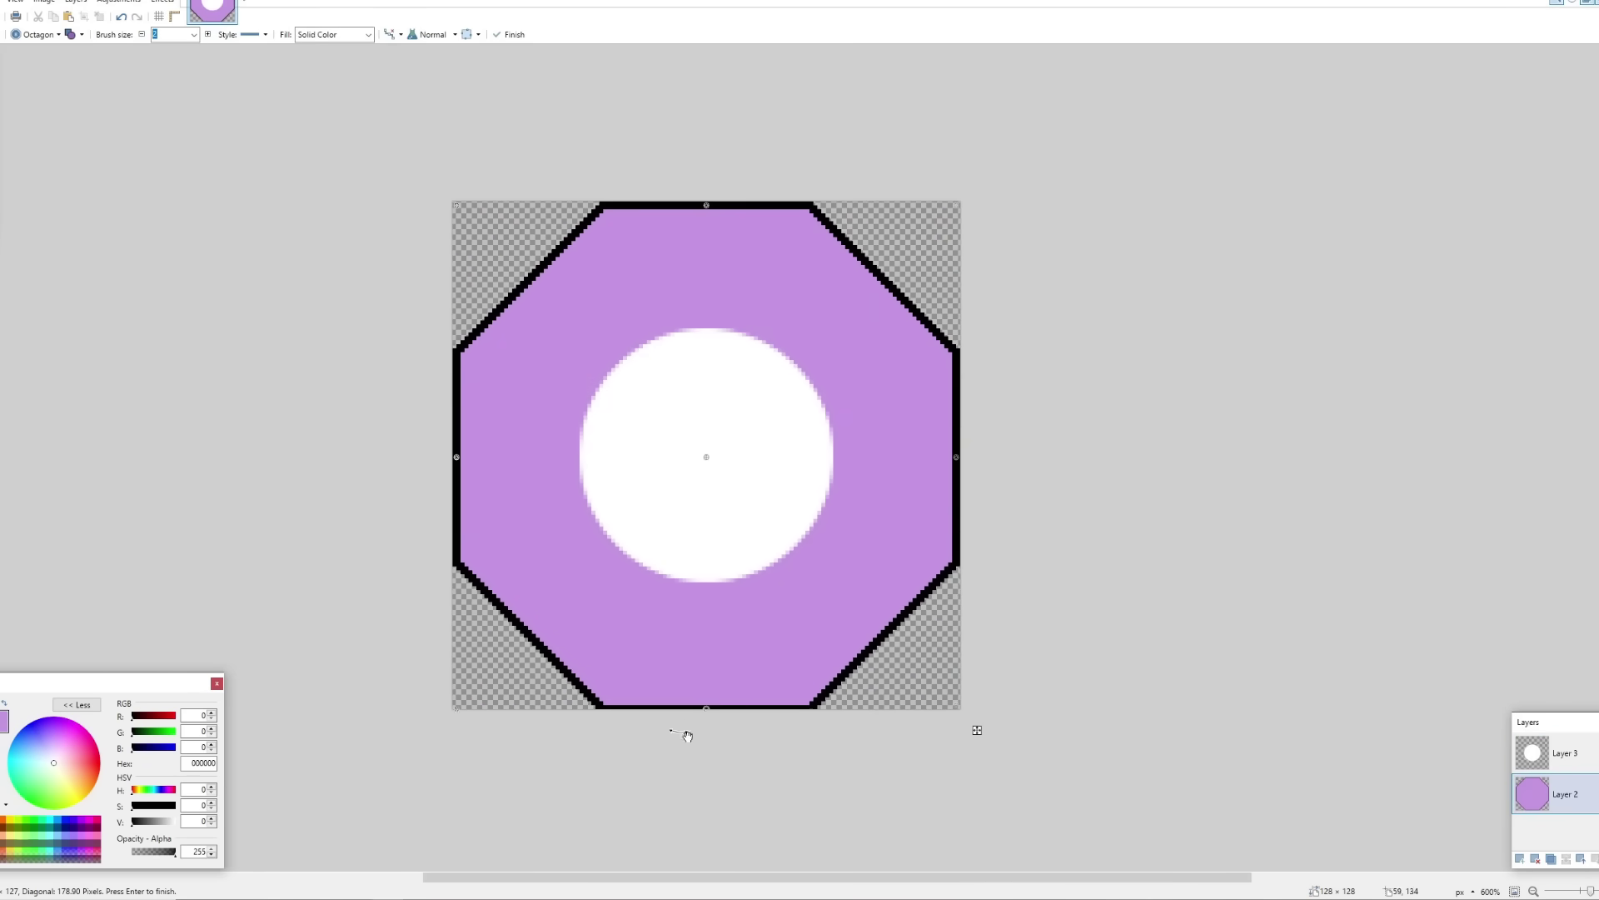
left_click_drag(706, 709, 707, 705)
scroll(658, 467, "down", 5, "ctrl")
key("s")
scroll(679, 417, "up", 4, "ctrl")
On Layer 3, draw a purple-filled circle with a gray 7F7F7F outline, about 65 pixels across, over the white center circle.
left_click(1564, 753)
scroll(658, 469, "down", 2, "ctrl")
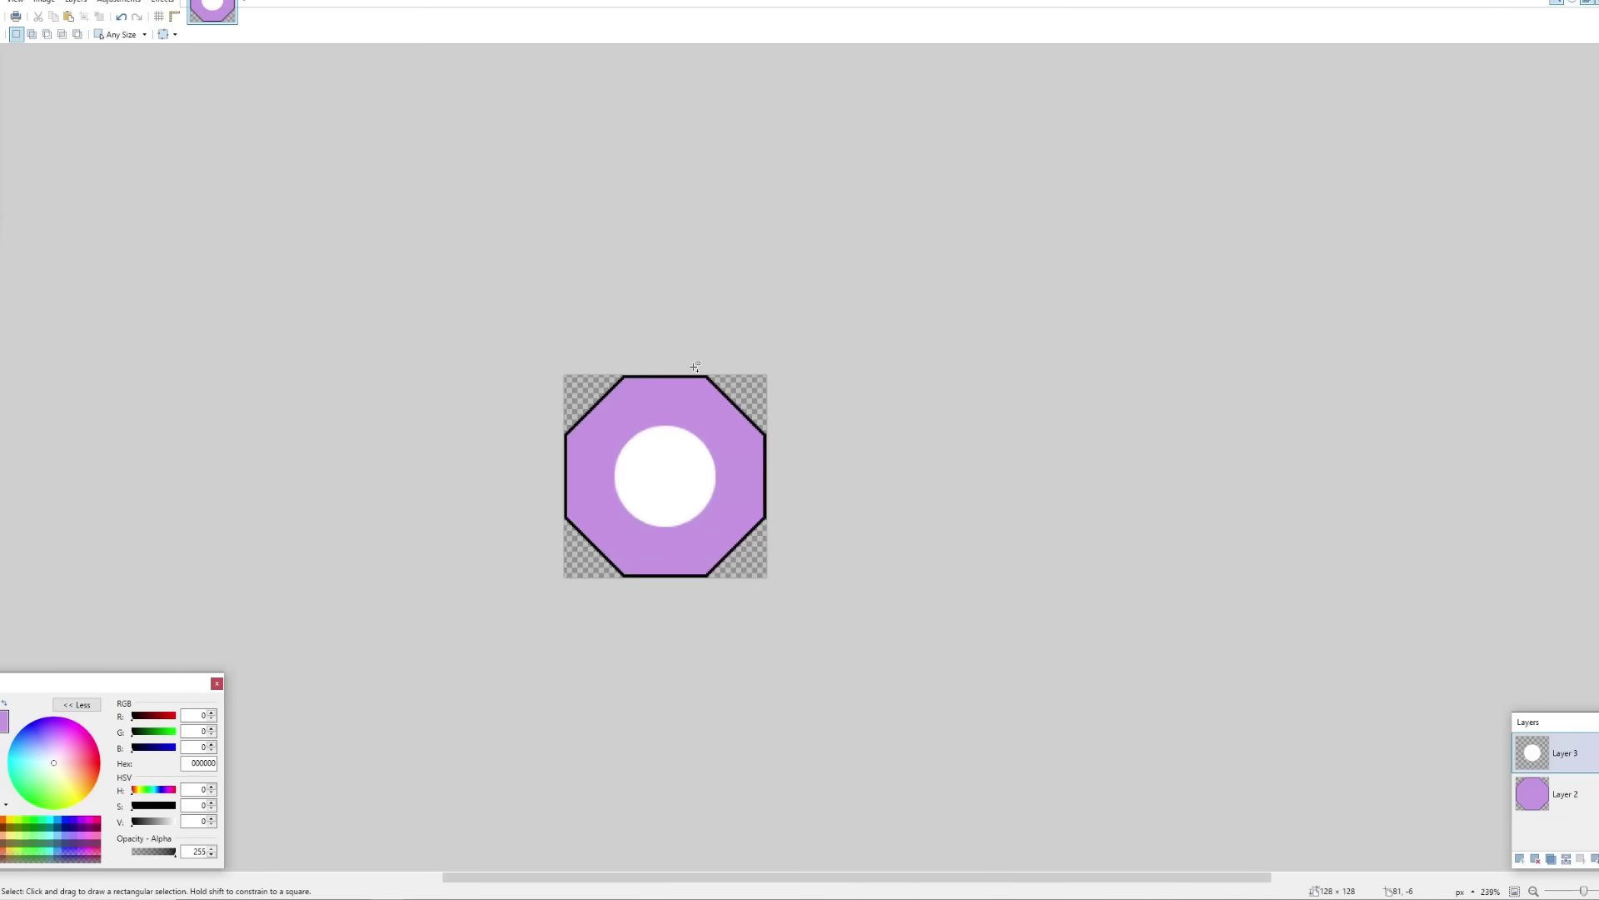
scroll(811, 418, "up", 3, "ctrl")
key("o")
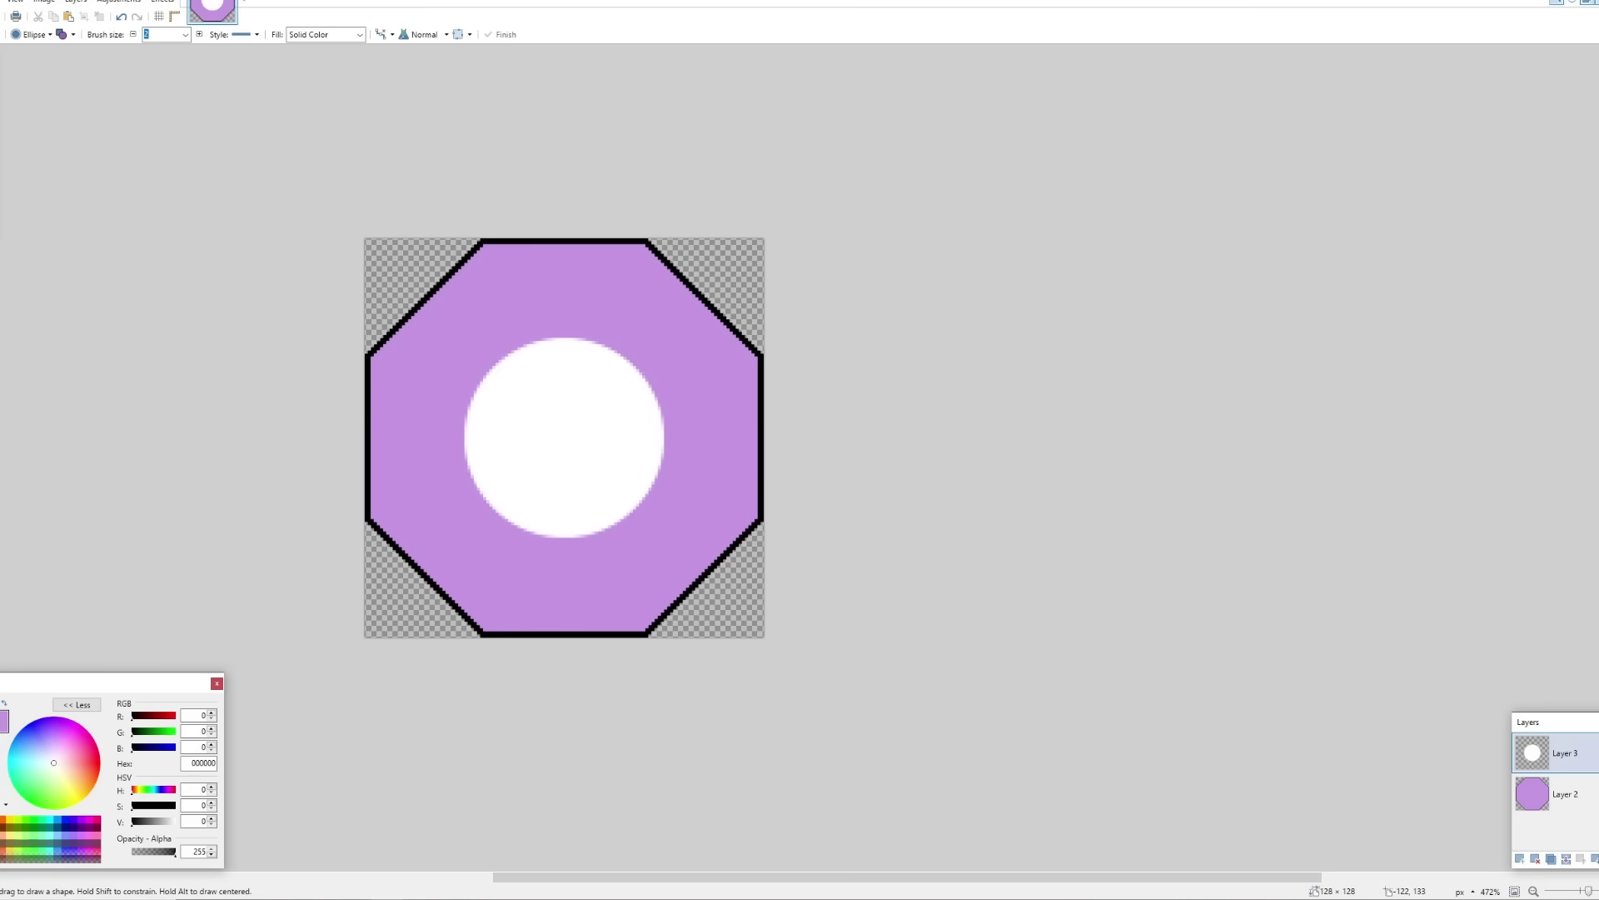
mouse_move(474, 331)
left_mouse_down()
mouse_move(607, 502)
mouse_move(664, 534)
left_mouse_up()
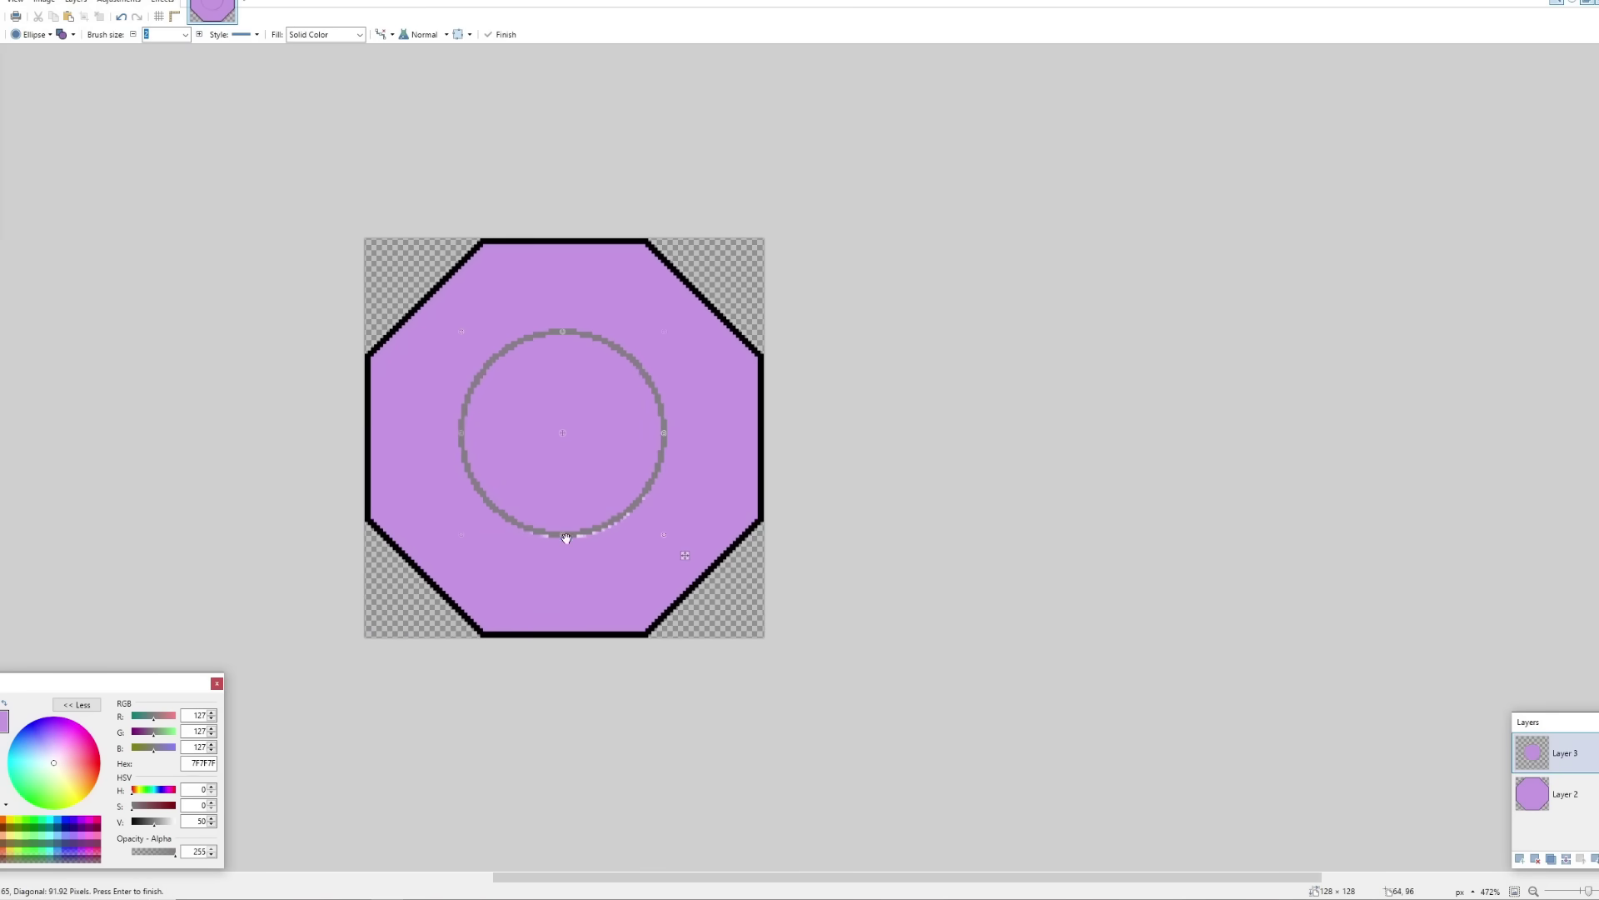
key("Return")
key("s")
scroll(976, 304, "down", 2, "ctrl")
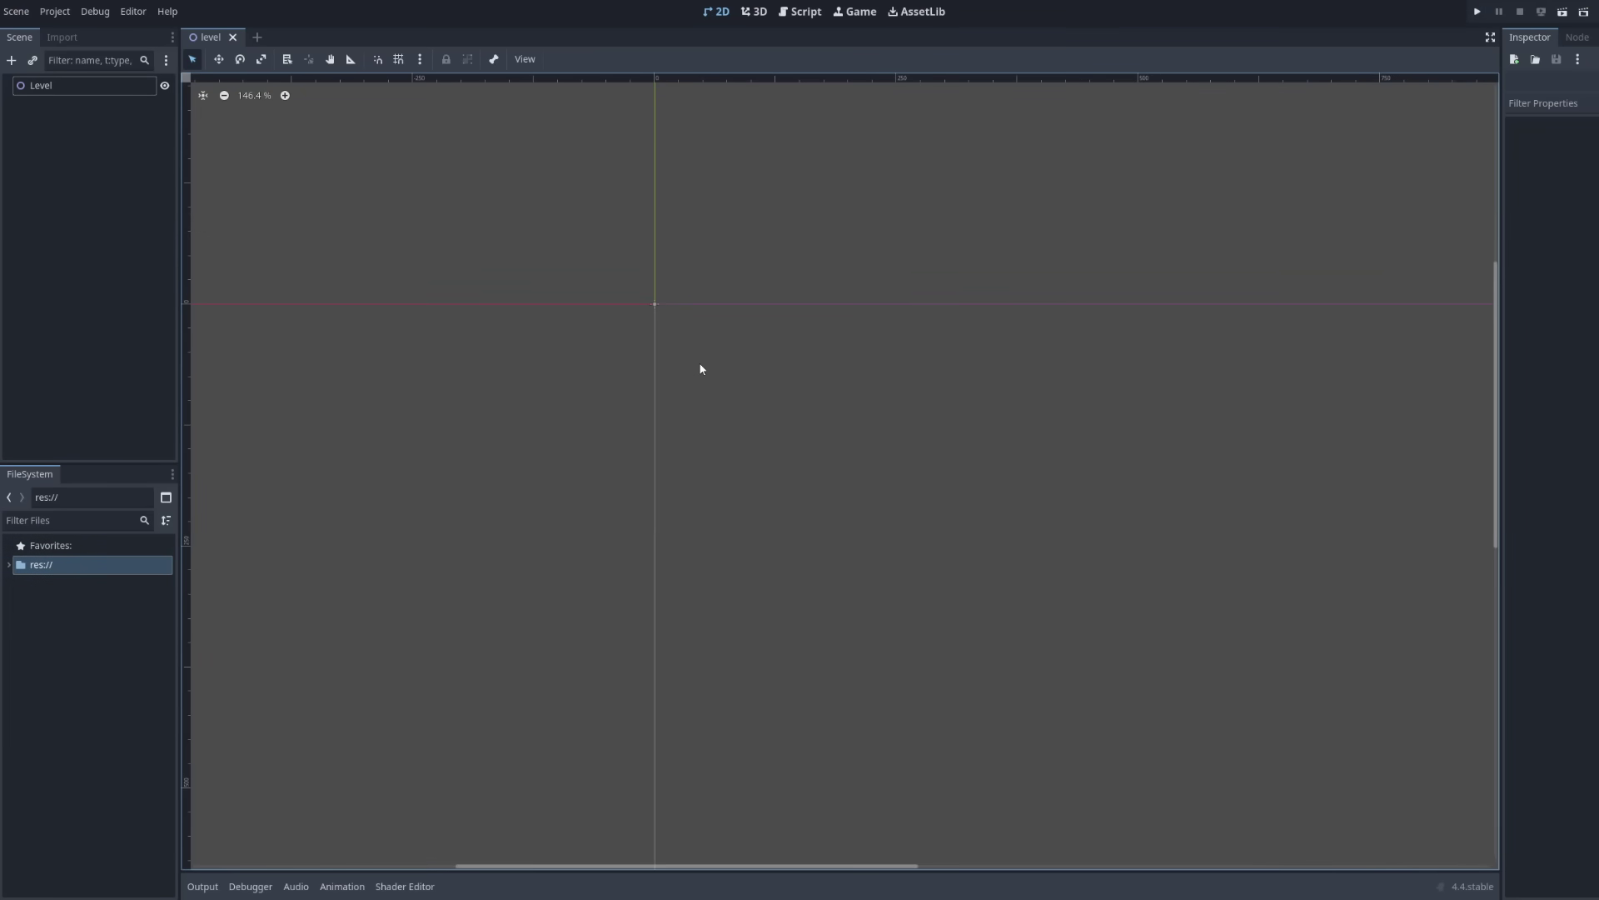
In Godot, add a TileMapLayer node as a child of the Level node.
left_click(56, 85)
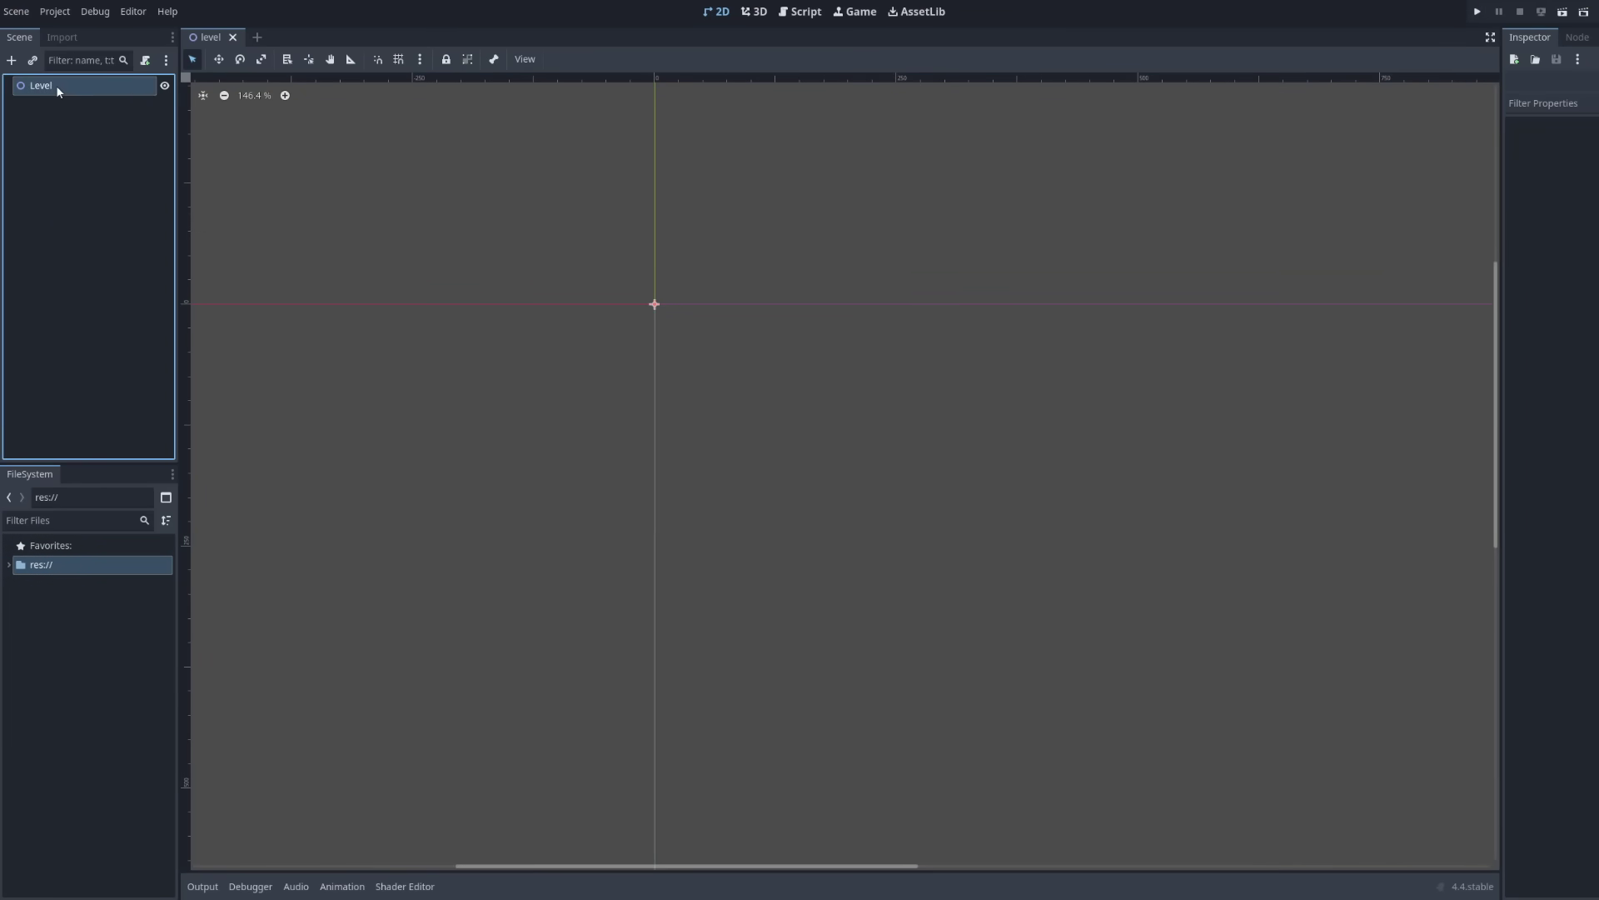
right_click(56, 85)
left_click(94, 95)
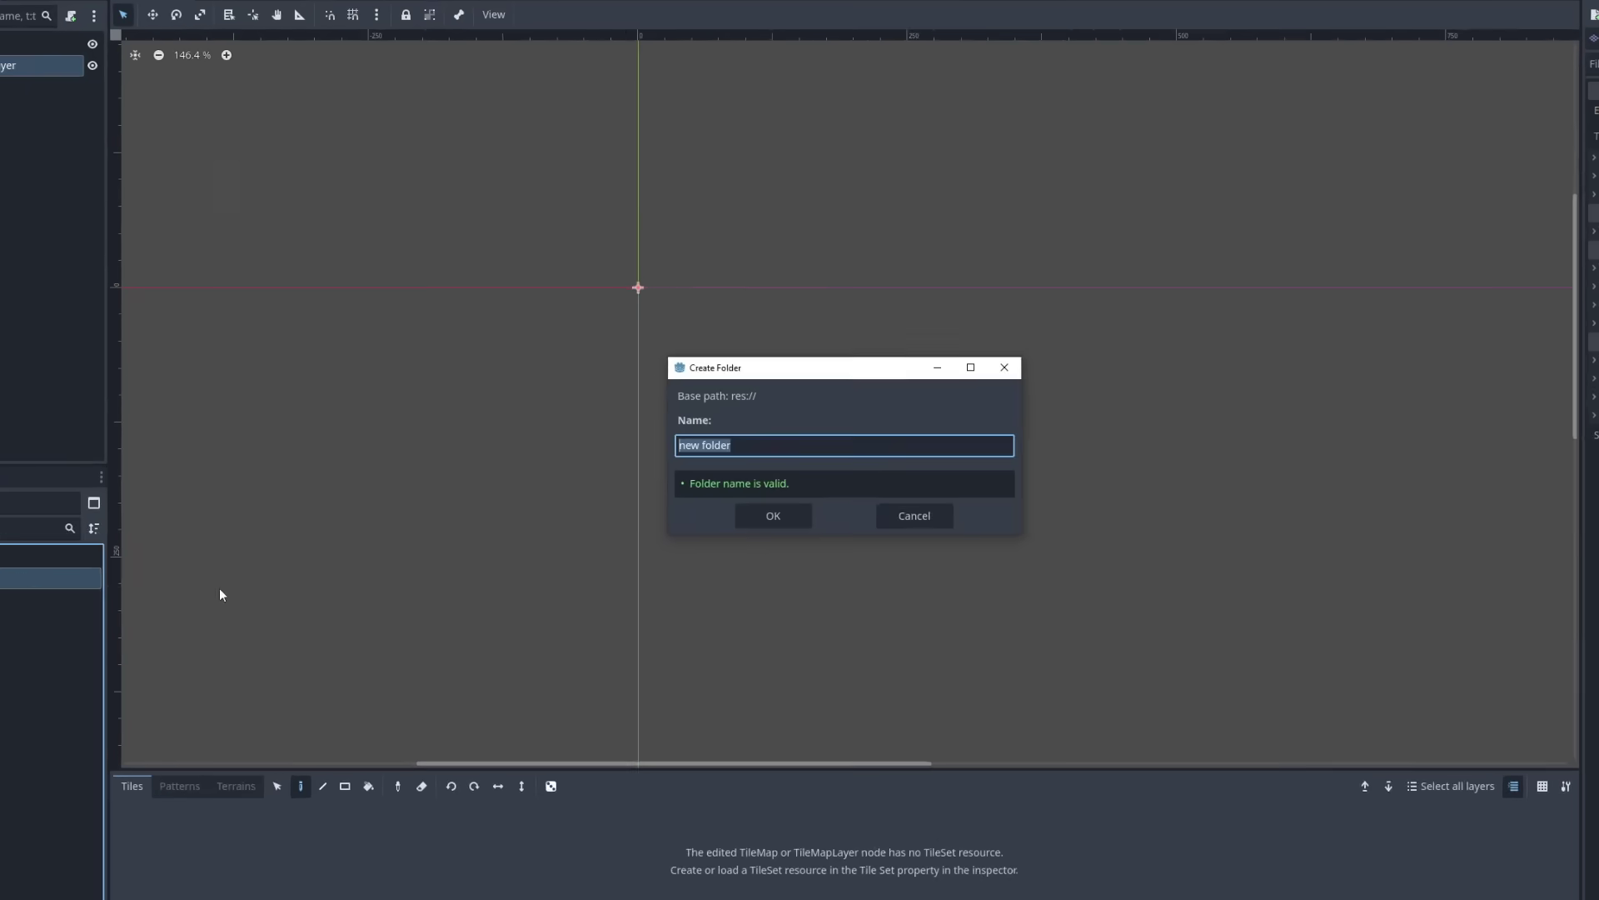
Create a folder named sprite in res:// and expand it to reach the one sprite.png.
type("sprite")
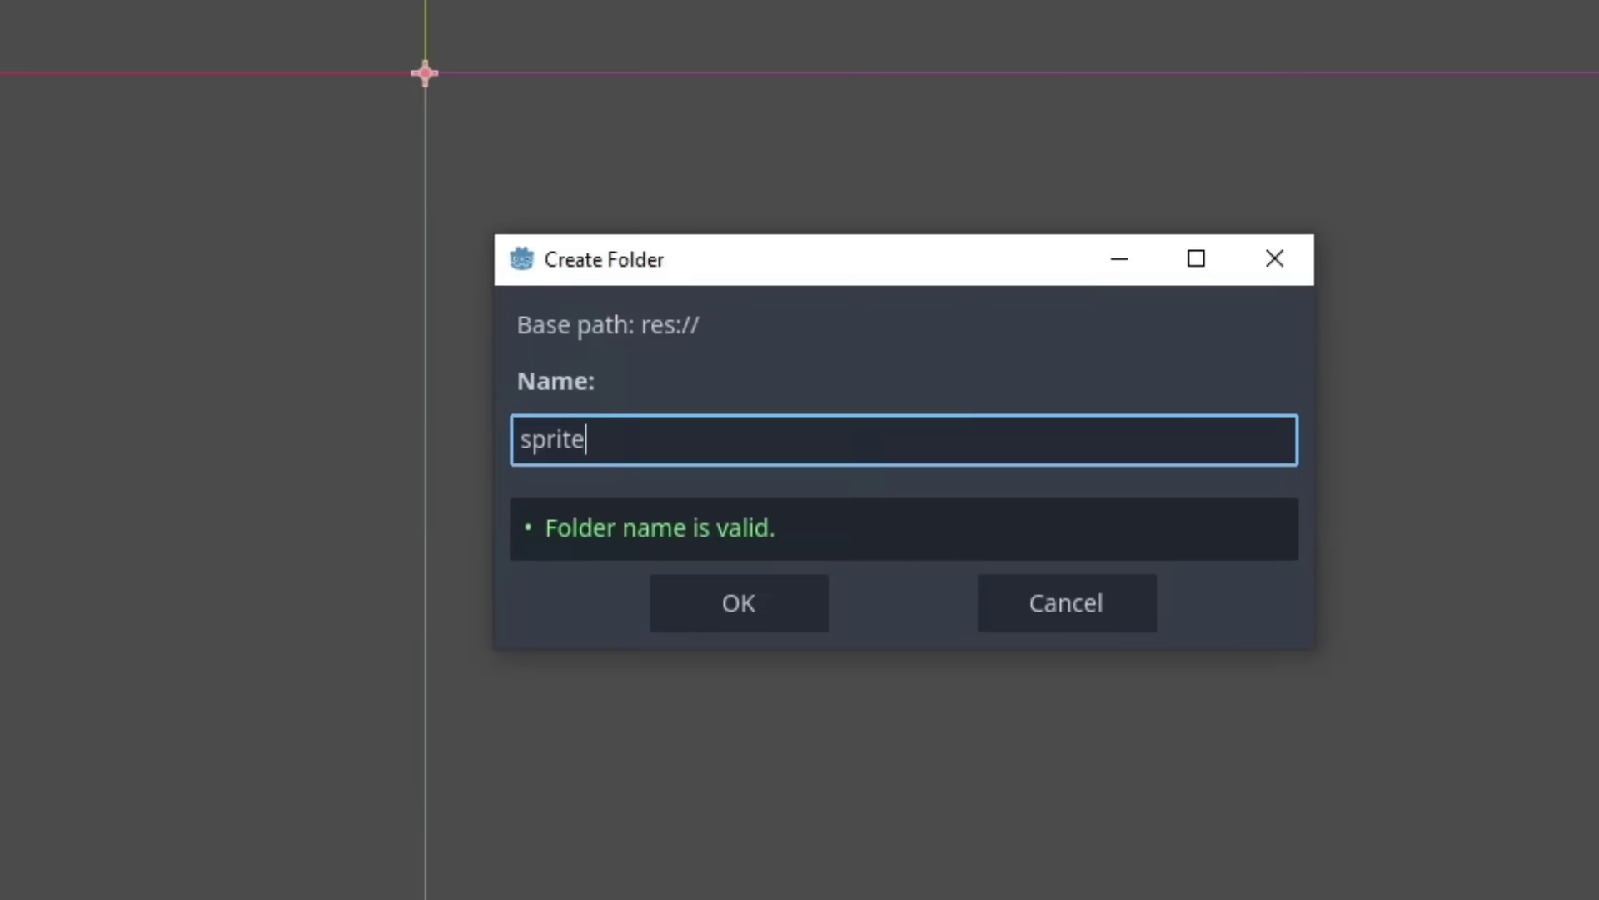
key("Return")
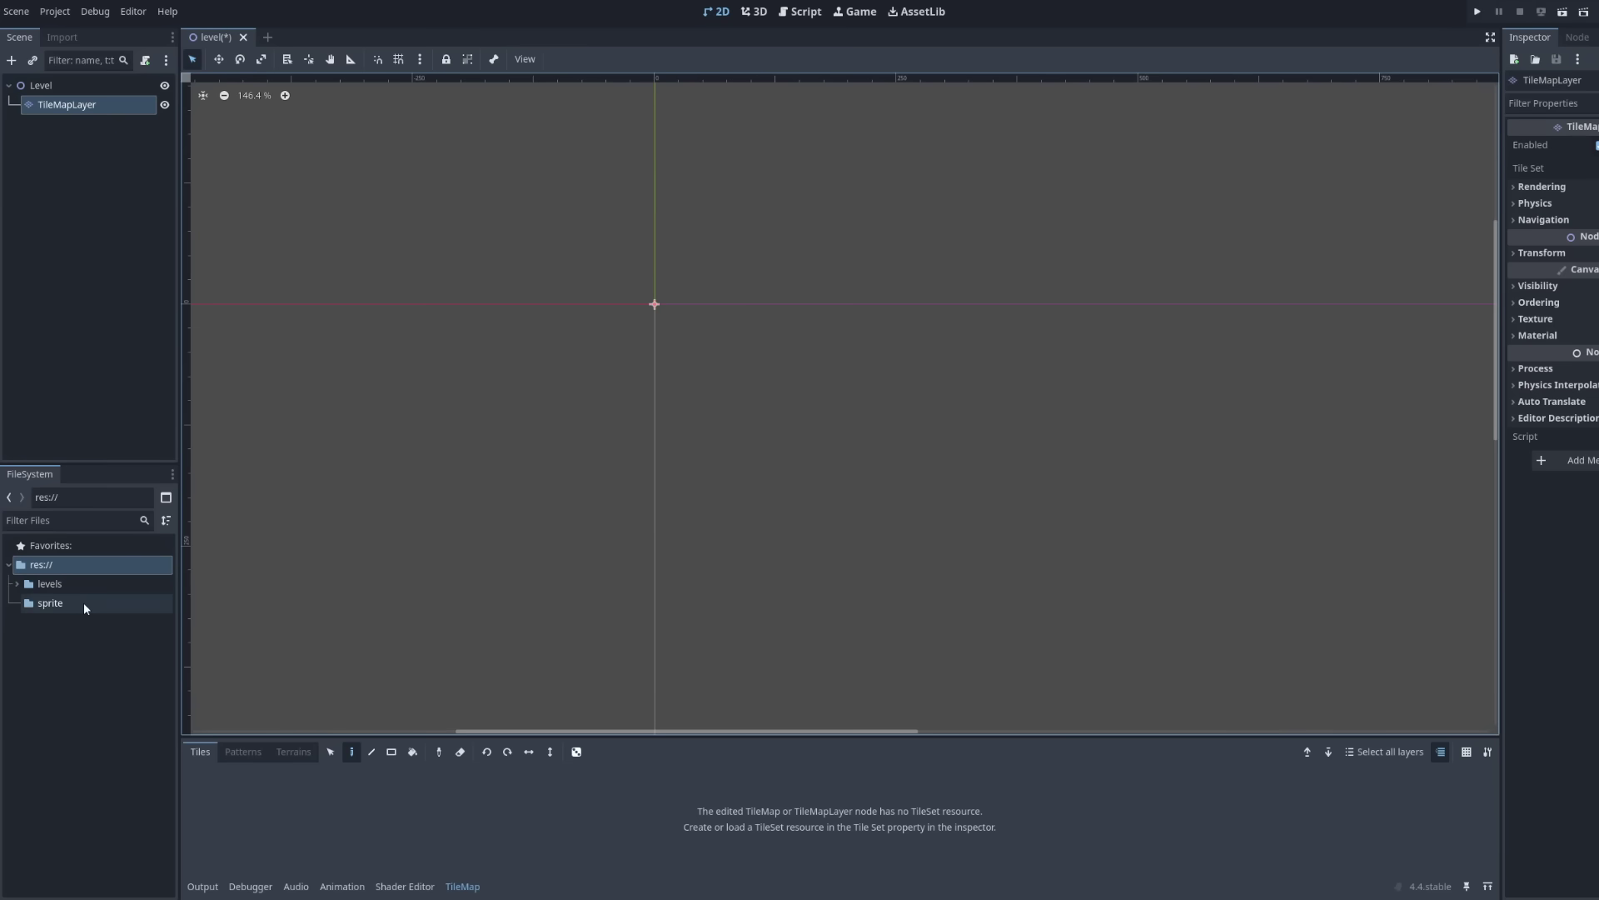
left_click(84, 602)
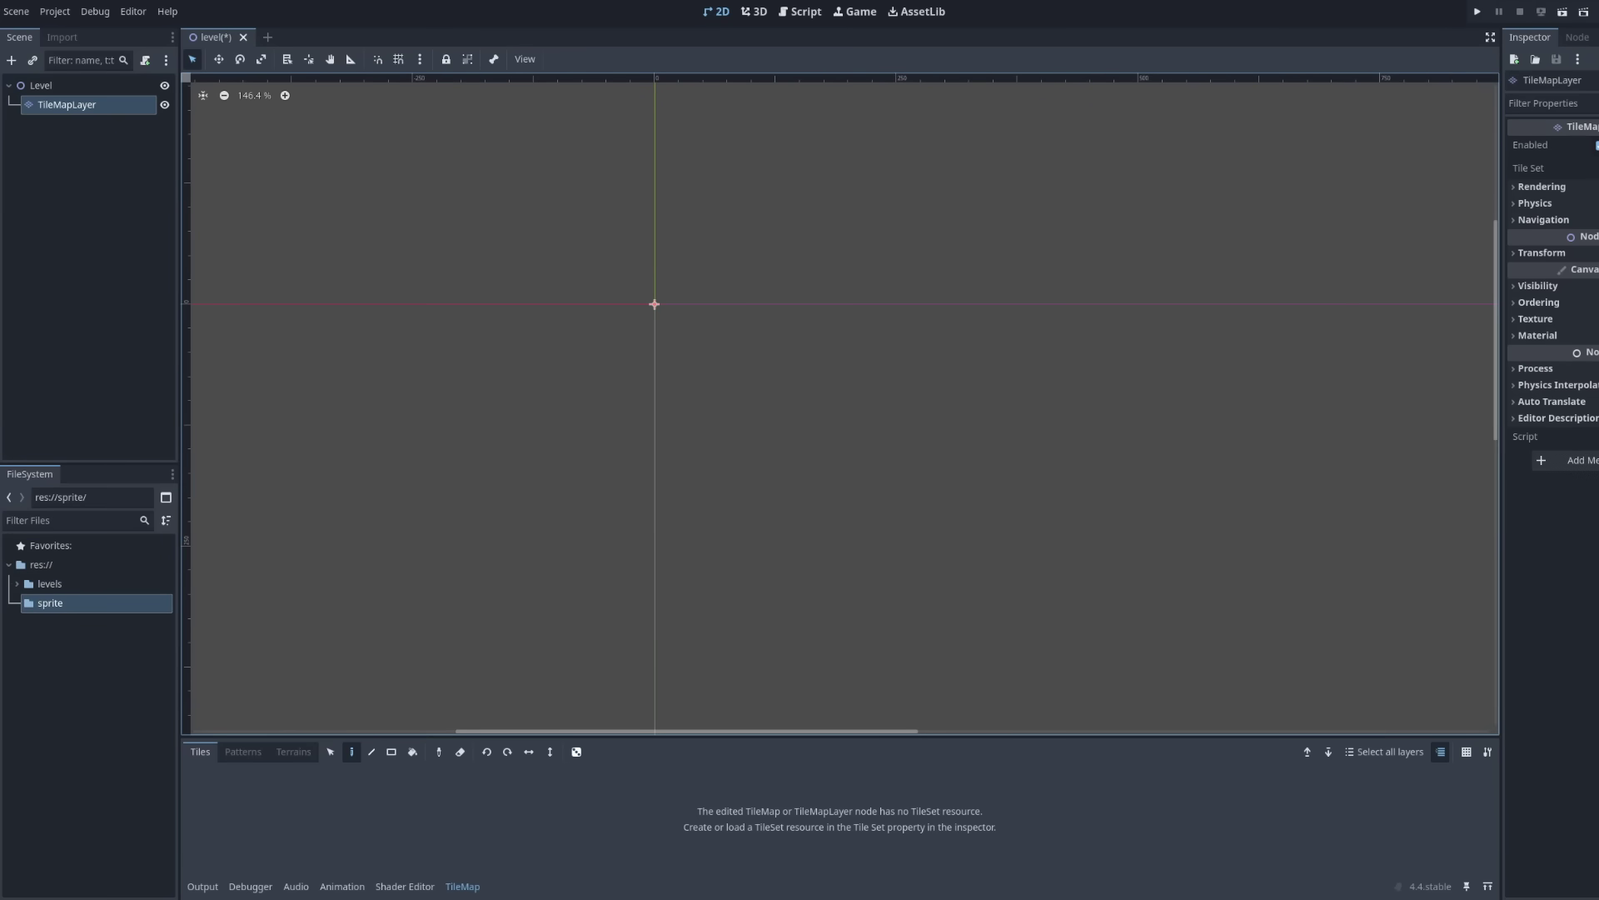
left_click(17, 603)
Assign a new TileSet to the TileMapLayer's Tile Set property, expand its settings and open the TileSet editor.
left_click(410, 888)
left_click(453, 893)
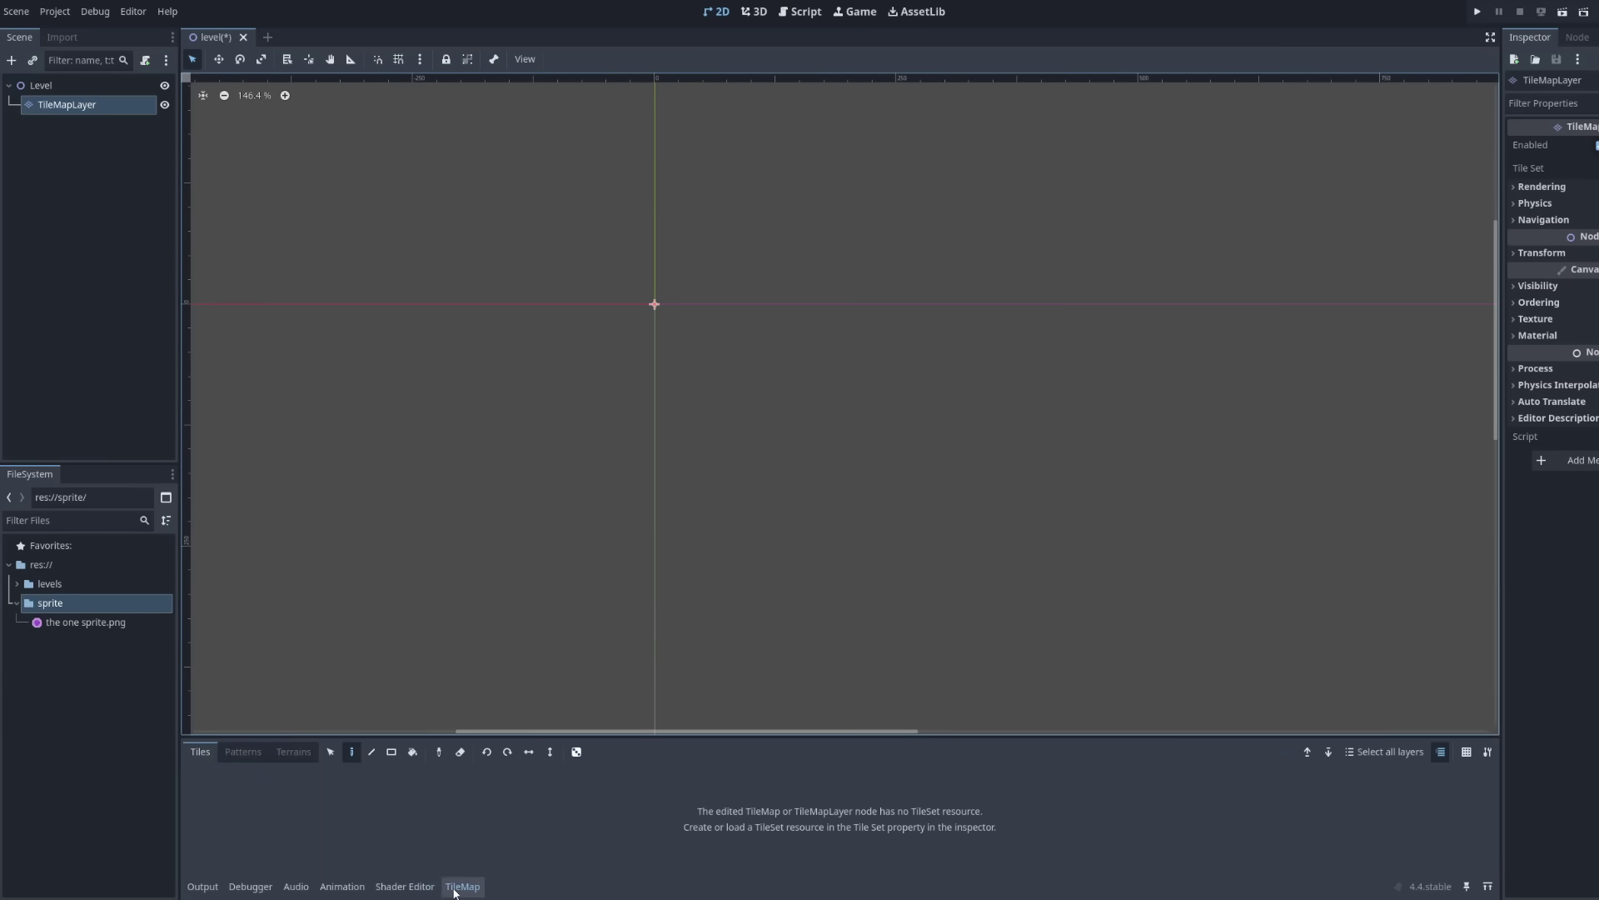
left_click(1596, 169)
left_click(1596, 191)
left_click(1596, 168)
left_click(470, 890)
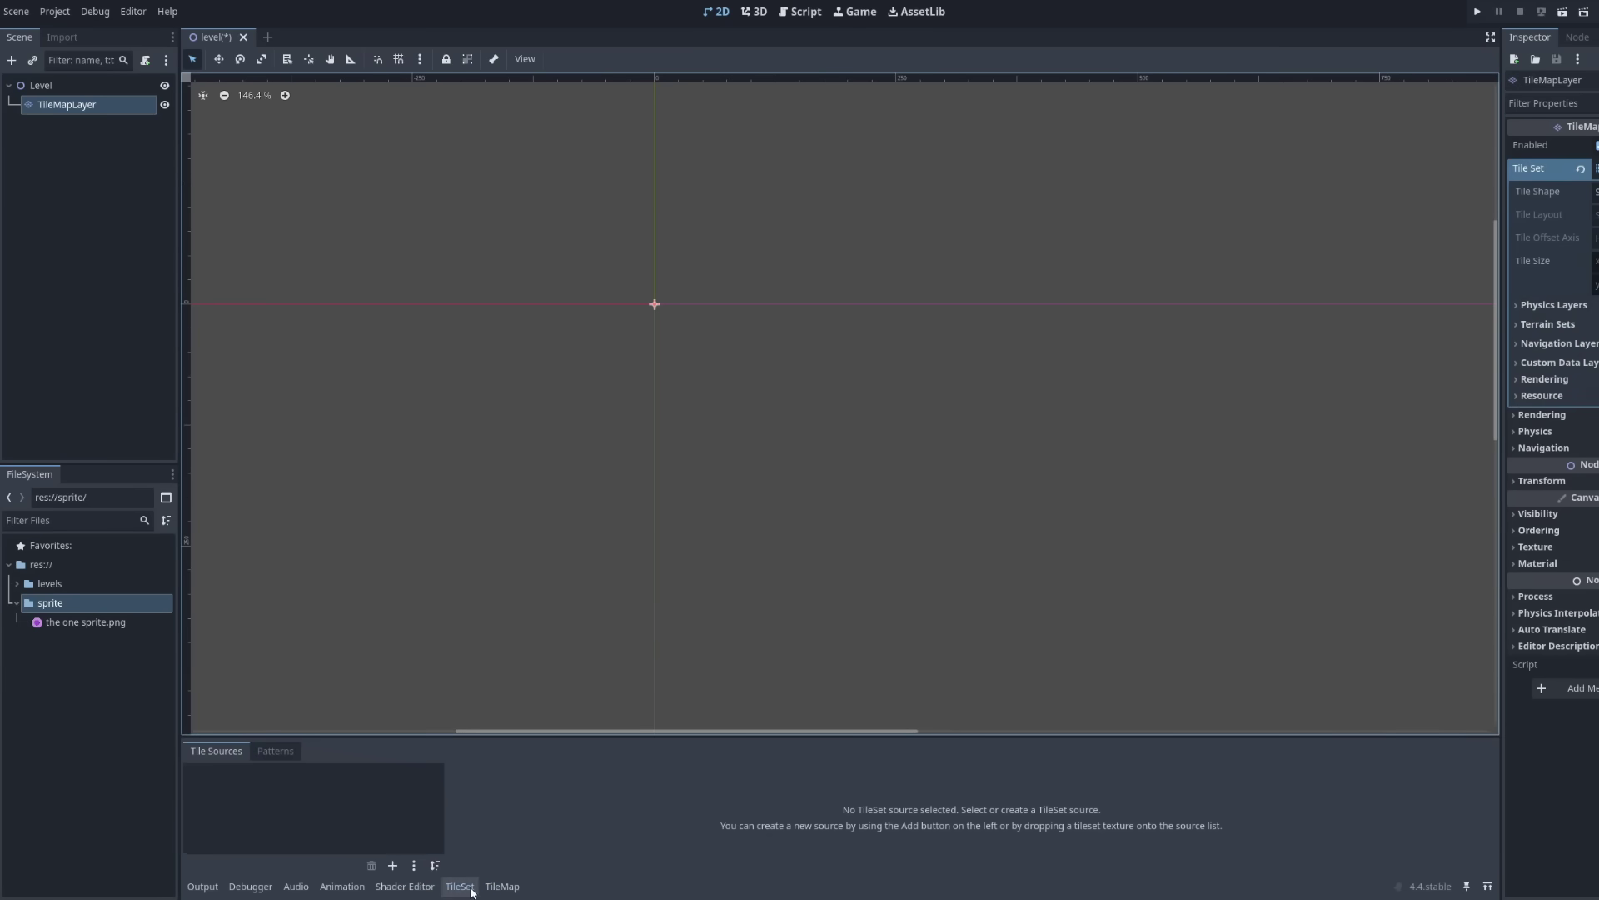
mouse_move(98, 623)
left_mouse_down()
mouse_move(362, 832)
mouse_move(123, 635)
left_mouse_up()
left_click(469, 891)
left_click(85, 103)
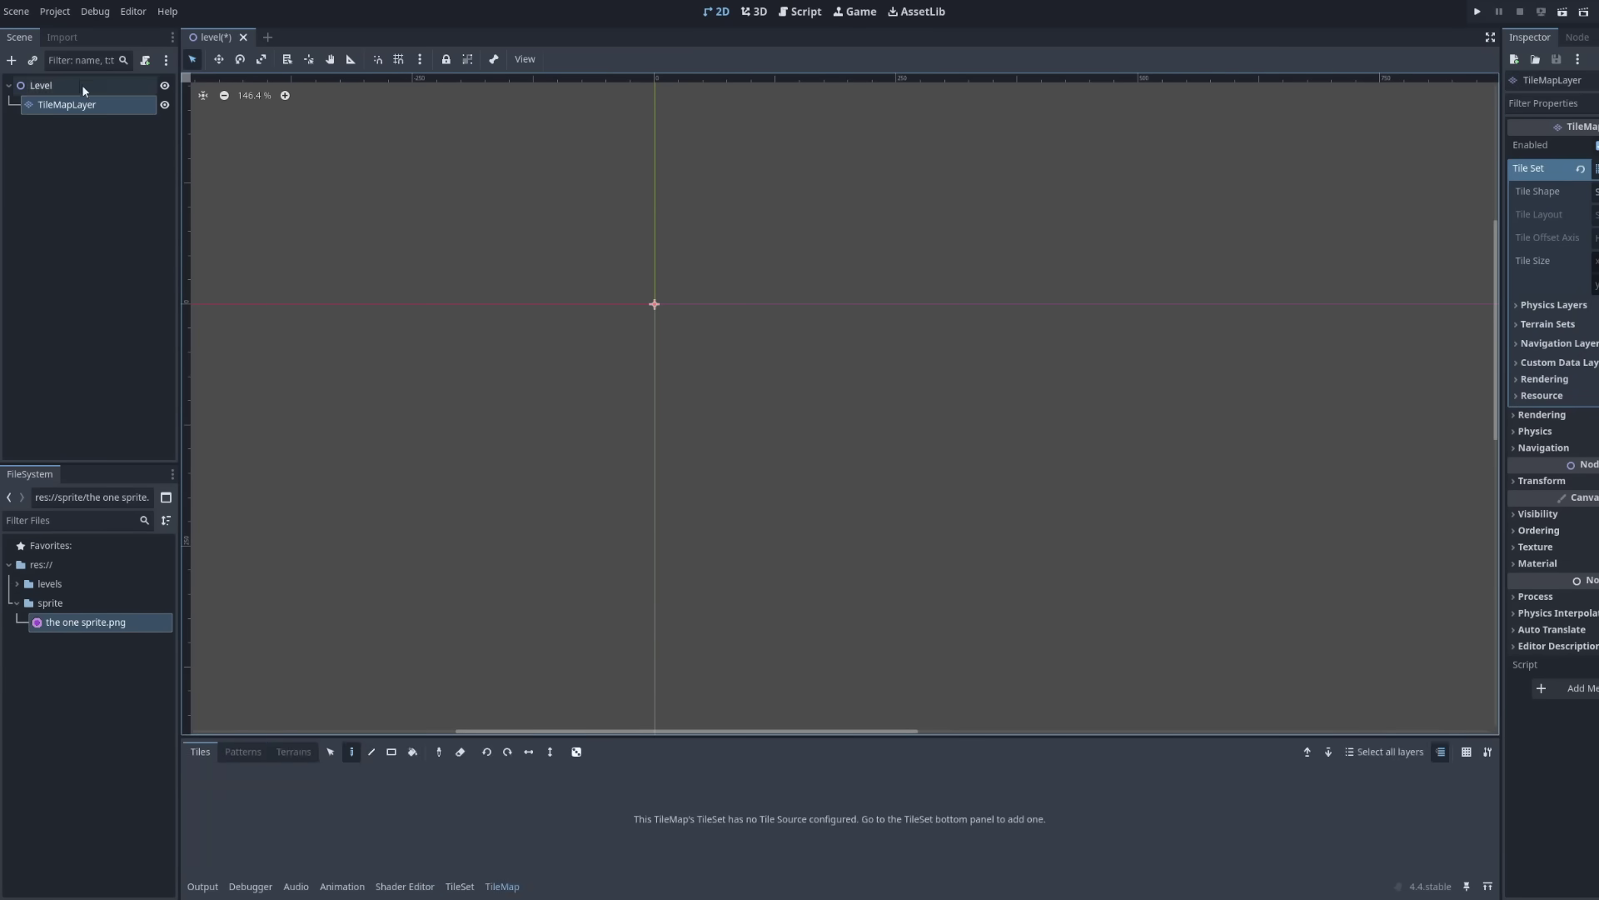
left_click(485, 891)
Add an atlas source using the one sprite.png to the TileSet and automatically create its tiles.
left_click(468, 889)
left_click(394, 868)
left_click(408, 891)
double_click(704, 310)
double_click(641, 312)
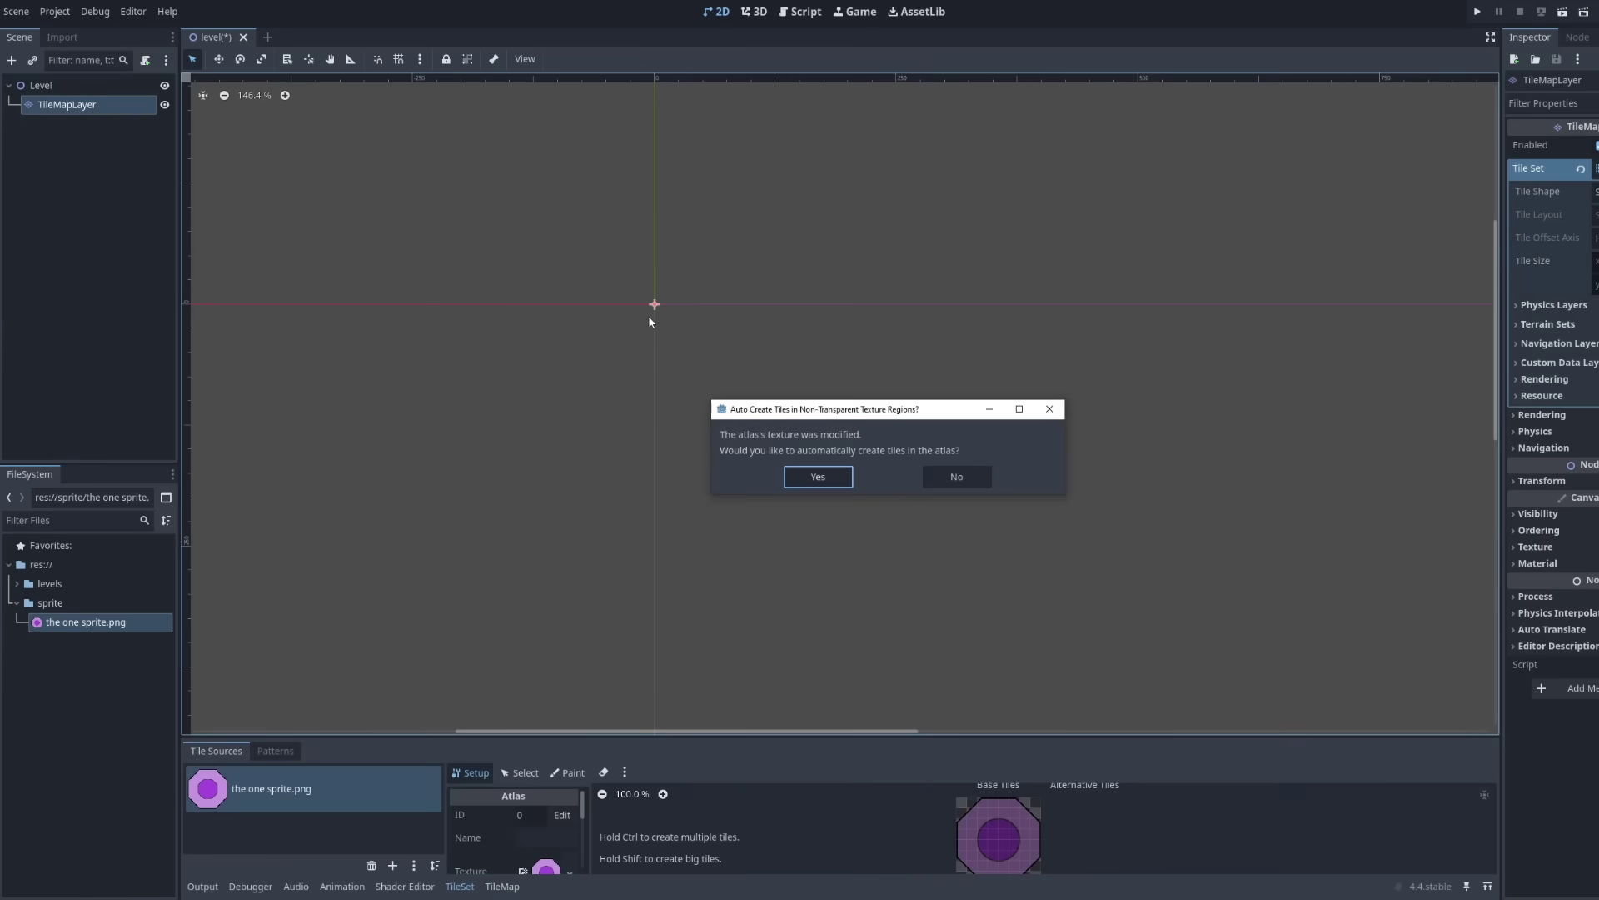
left_click(849, 481)
scroll(663, 377, "up", 4)
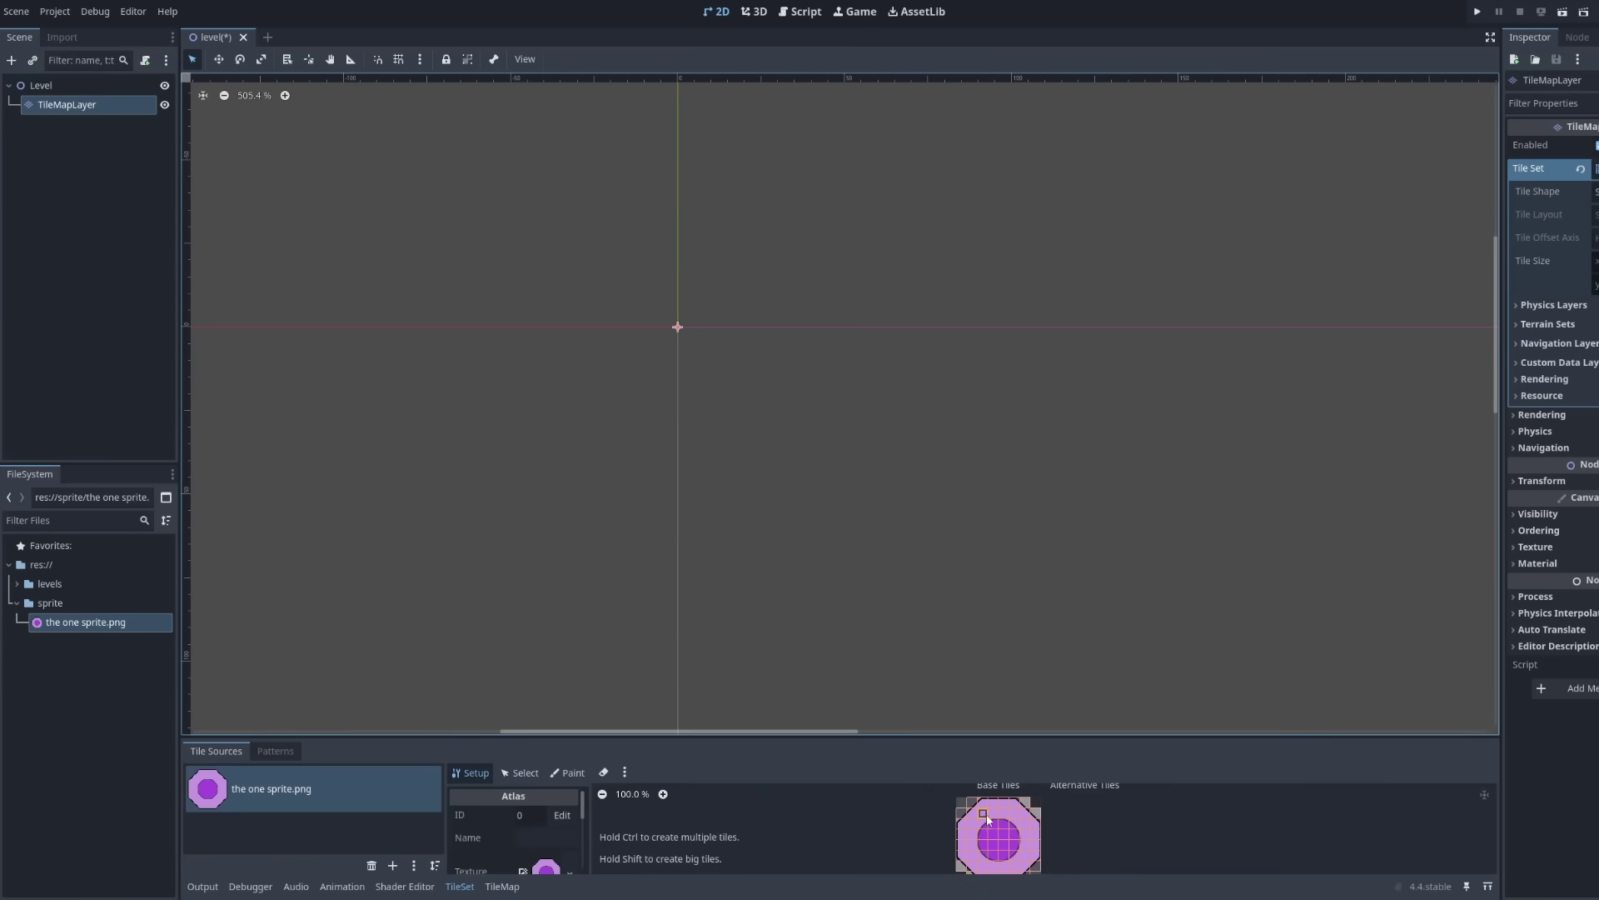
Switch to painting the TileMapLayer and place a four-by-two block of tiles from the circle's upper half at the origin.
left_click(502, 886)
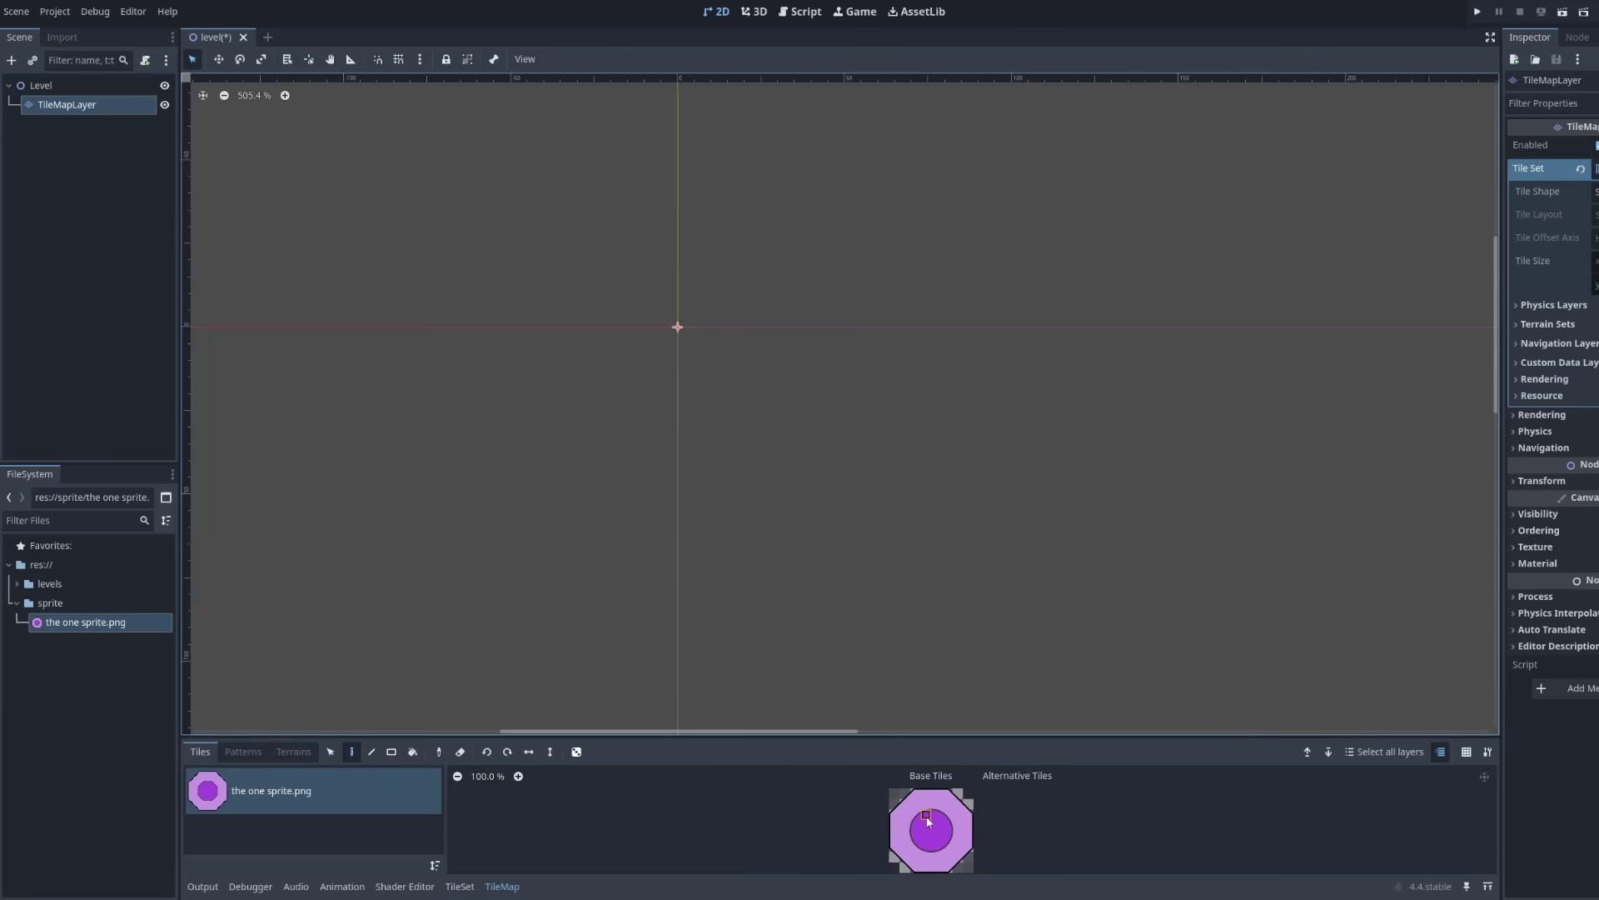
left_click(915, 816)
scroll(683, 308, "up", 11)
left_click(757, 353)
scroll(733, 500, "down", 11)
left_click_drag(942, 821, 947, 816)
left_click(779, 446)
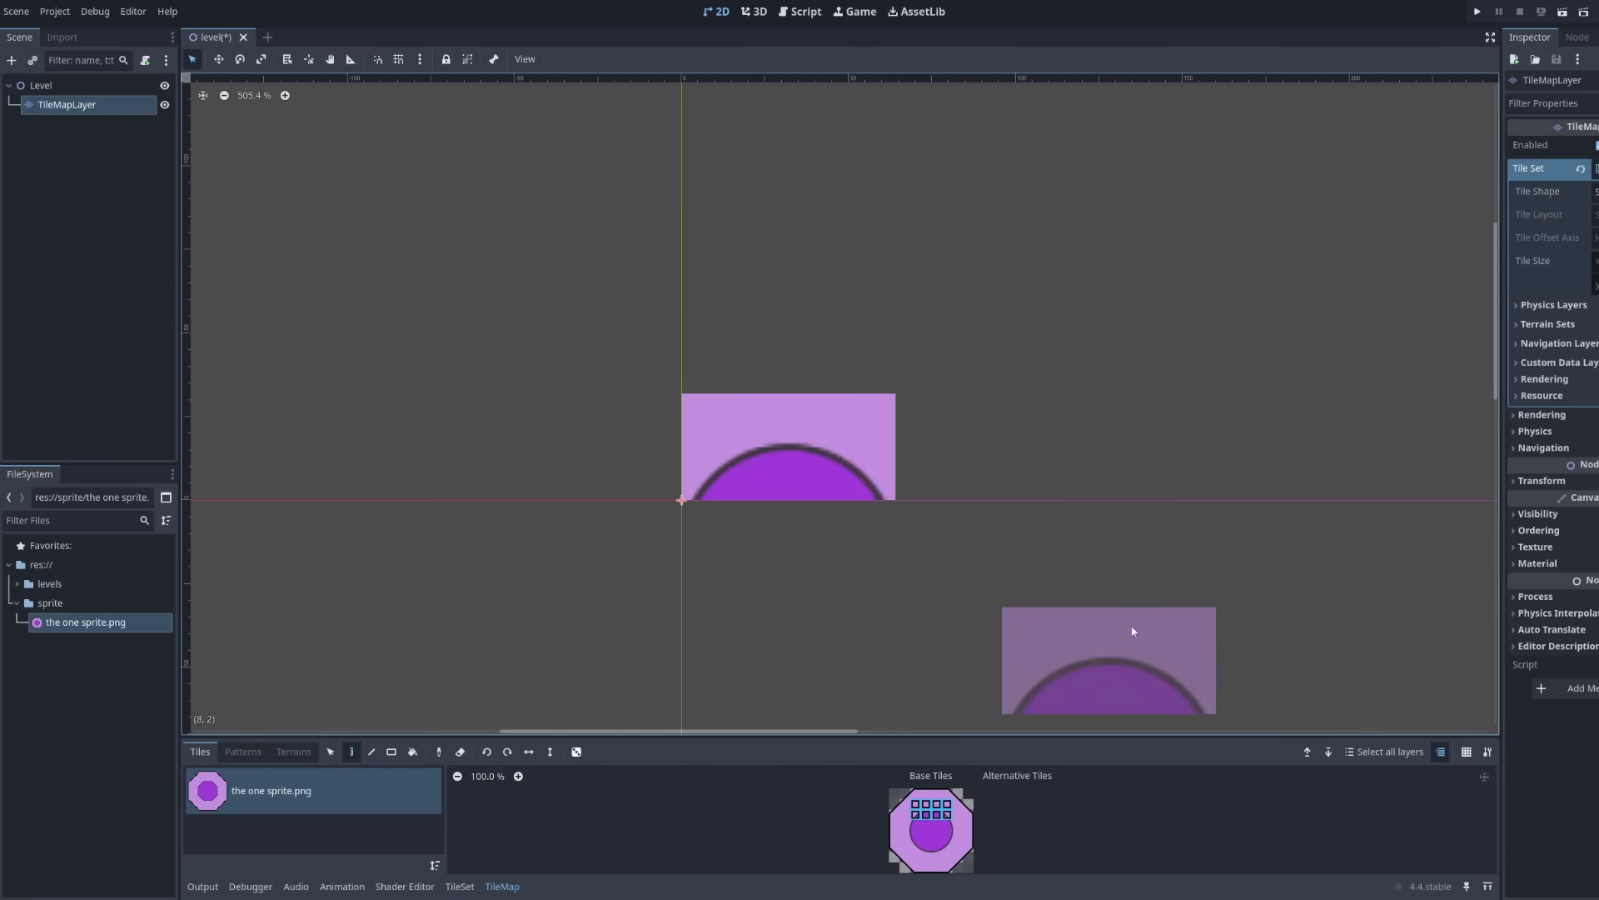
Extend the block at the origin with a single row of light purple tiles along the horizontal axis.
scroll(1120, 616, "down", 4)
scroll(1199, 516, "up", 4)
scroll(633, 338, "up", 4)
scroll(828, 253, "down", 8)
scroll(958, 823, "up", 5)
scroll(933, 804, "up", 8)
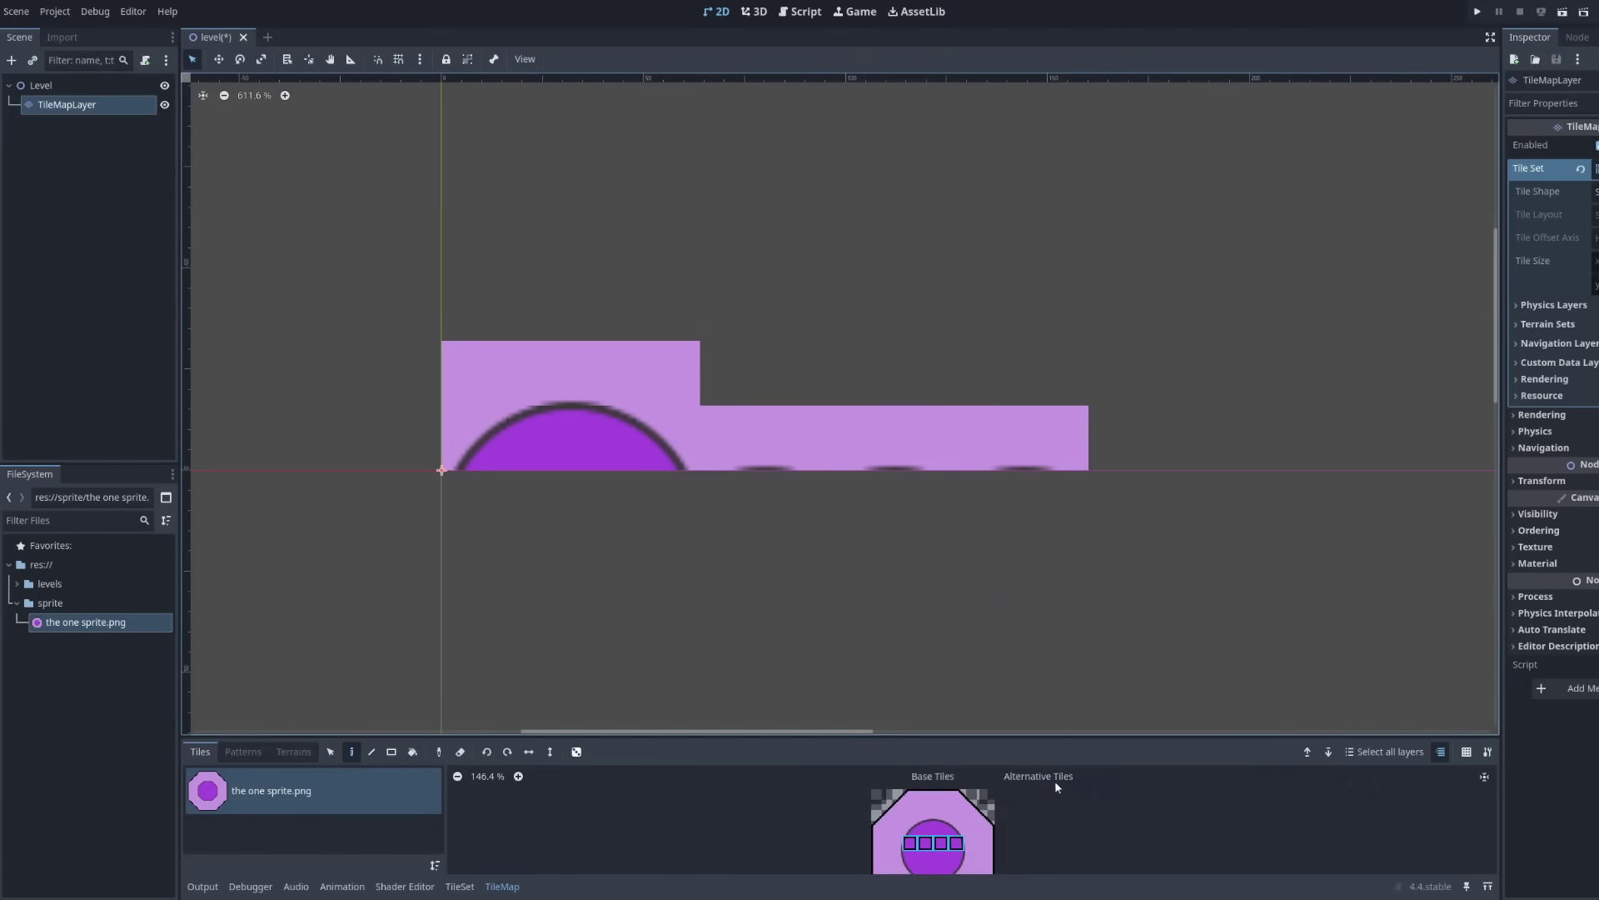
scroll(1036, 803, "up", 3)
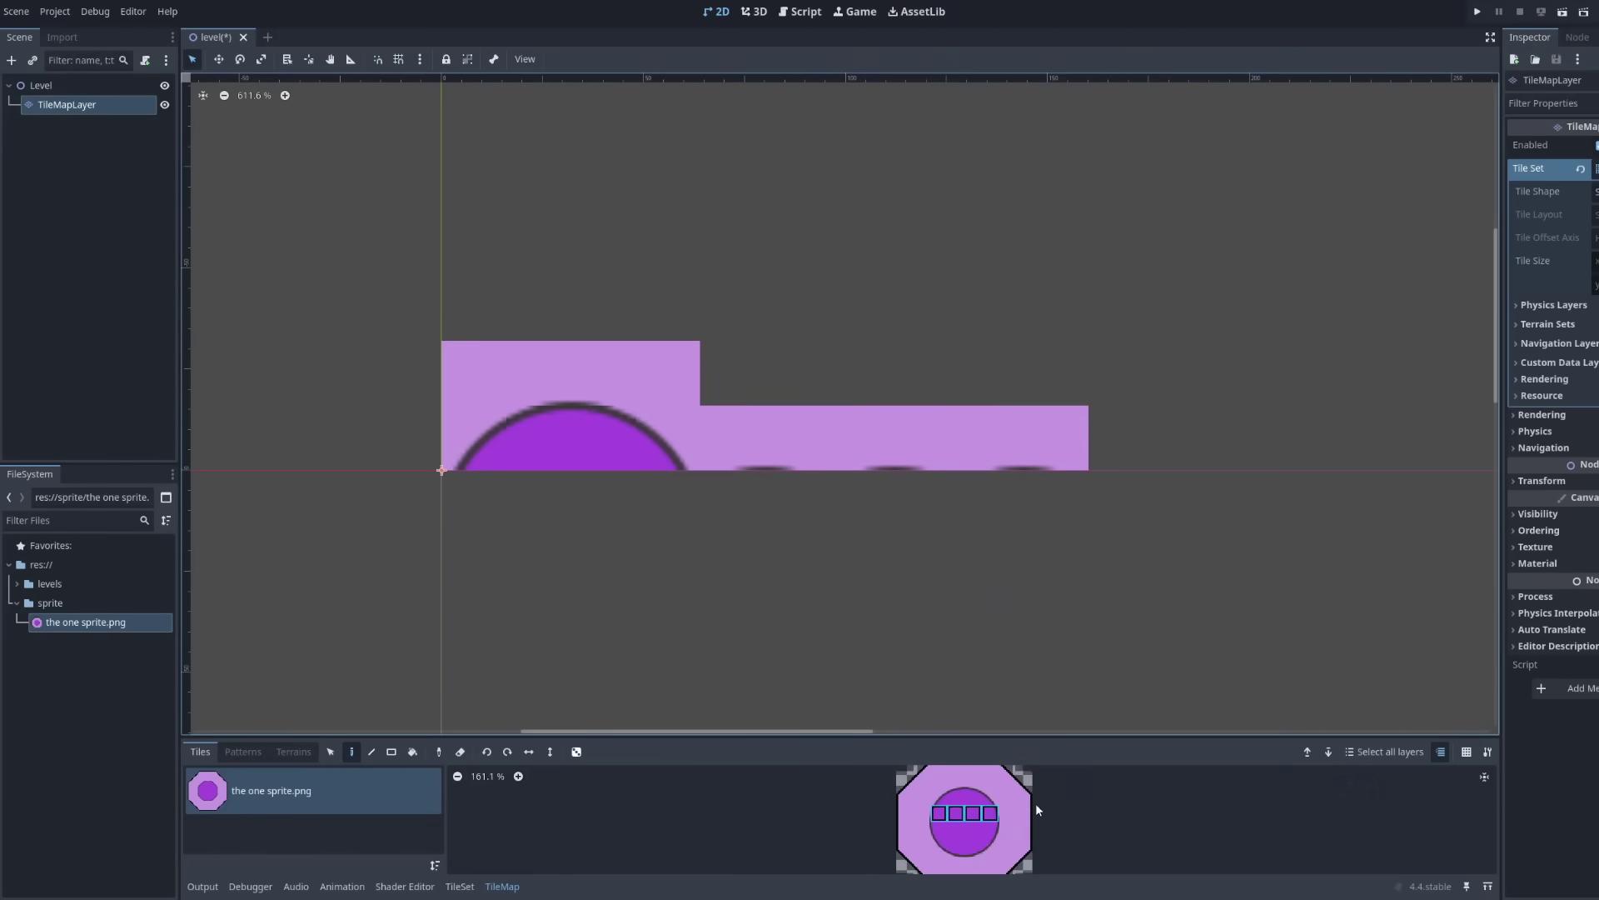
Paint five side-by-side copies of the octagon's upper half, six by two tiles each, in a row along the horizontal axis.
scroll(978, 851, "down", 2)
scroll(833, 533, "down", 7)
scroll(867, 536, "down", 6)
scroll(834, 463, "up", 16)
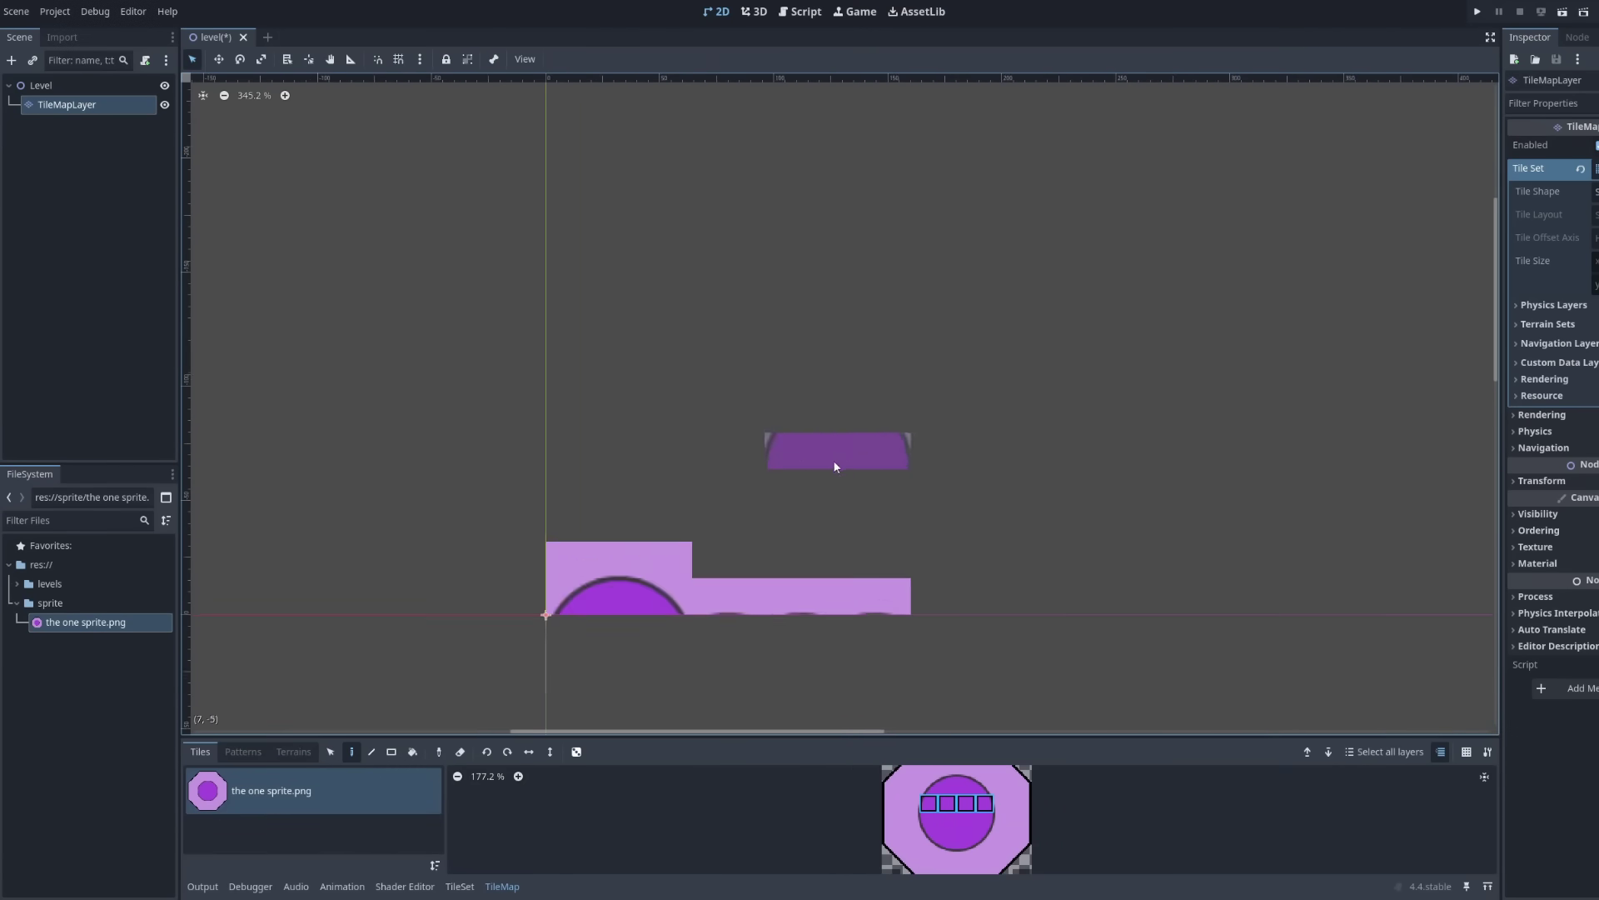
scroll(850, 483, "down", 12)
scroll(867, 526, "up", 9)
left_click_drag(946, 783, 1010, 789)
left_click(754, 467)
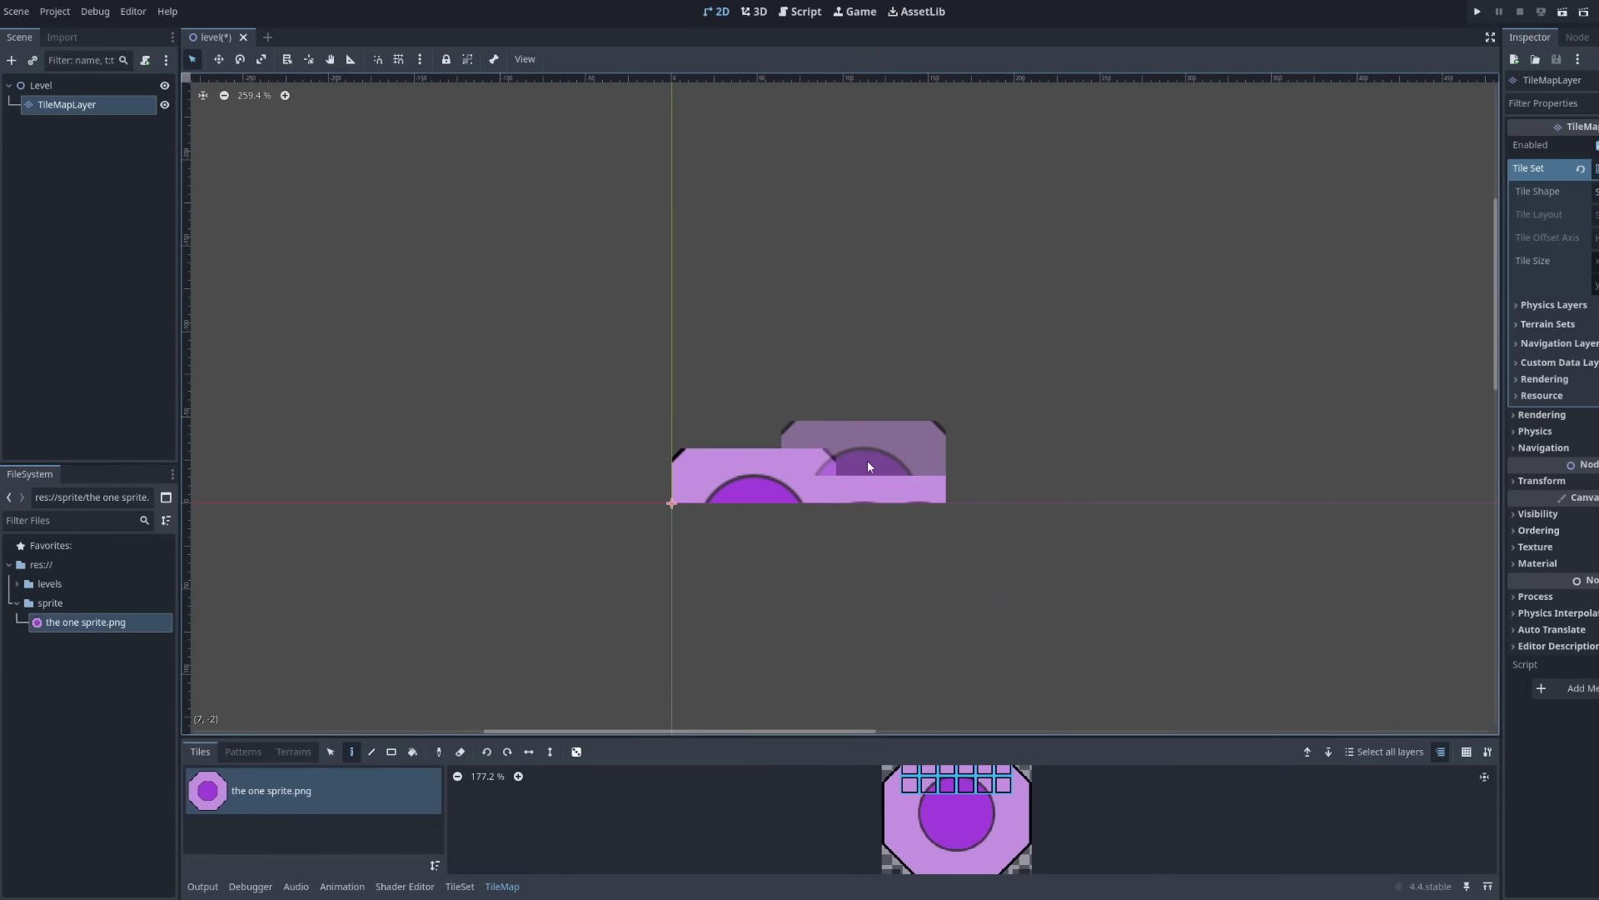
left_click(918, 466)
left_click(1084, 473)
left_click(589, 471)
scroll(916, 204, "down", 2)
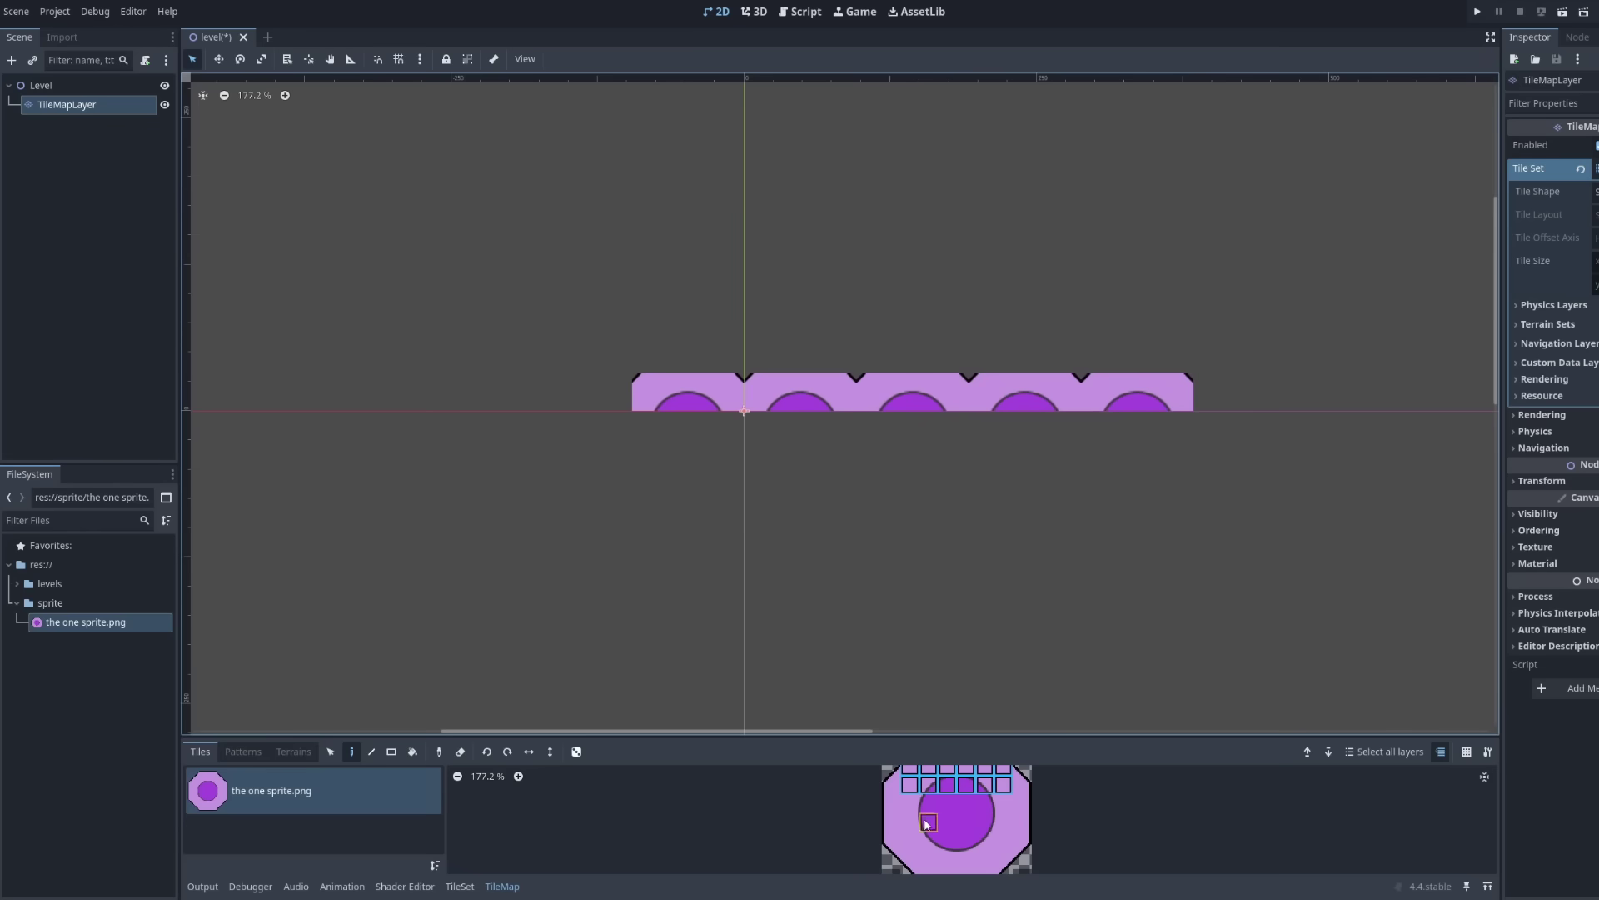
Paint two rows of solid dark purple tiles beneath the arches and cover the notches above them with plain light purple tiles.
left_click_drag(946, 803, 968, 805)
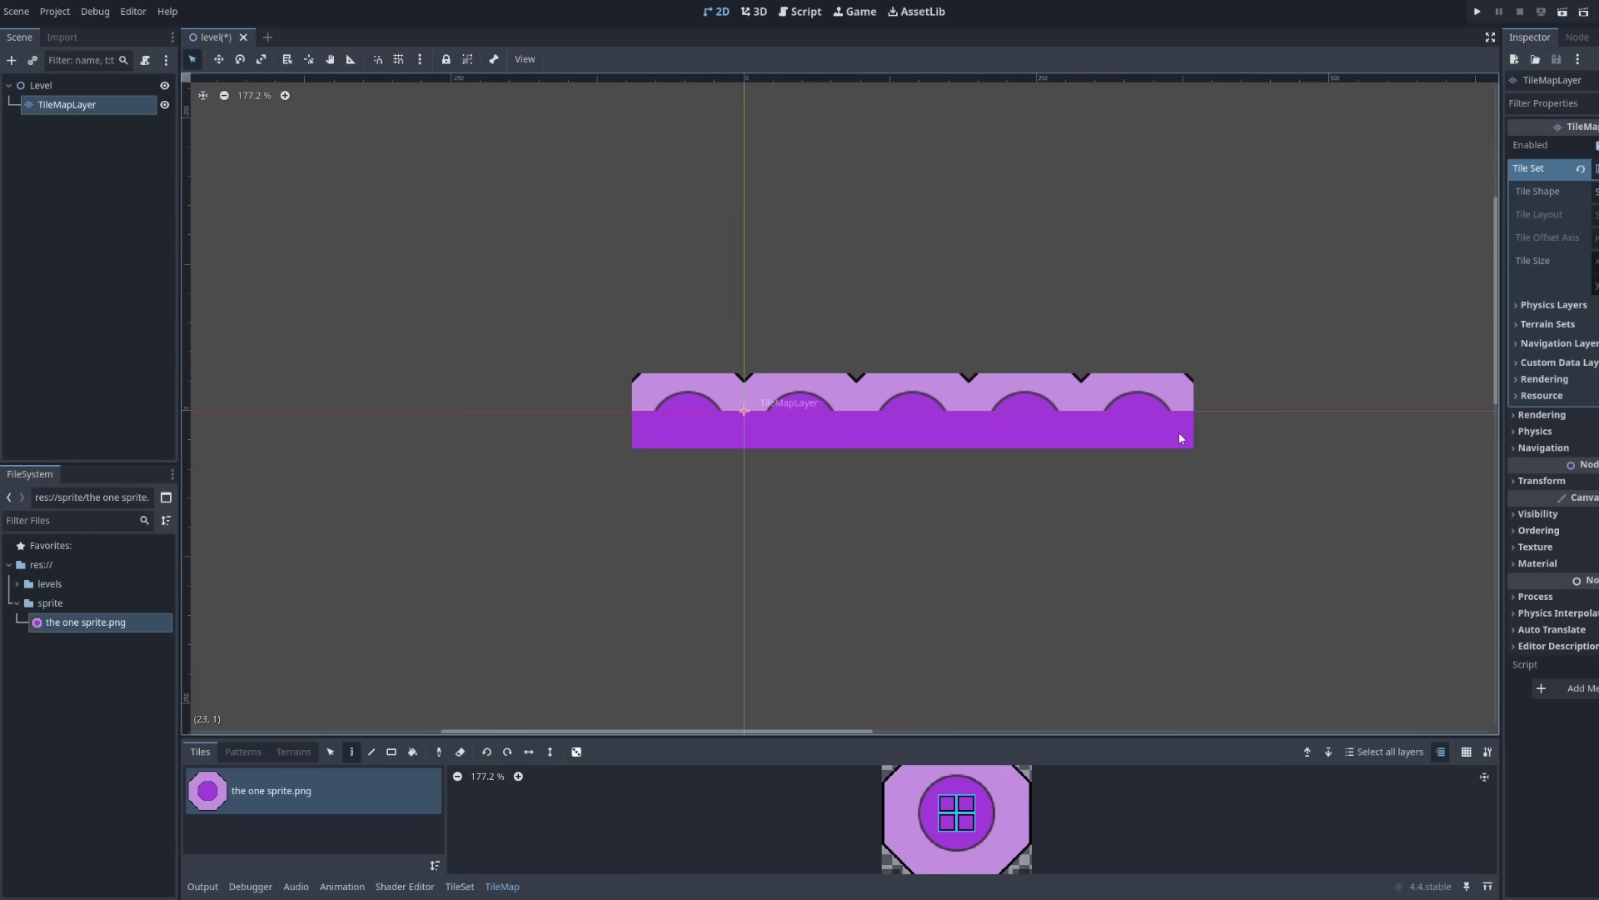
scroll(1180, 438, "up", 2)
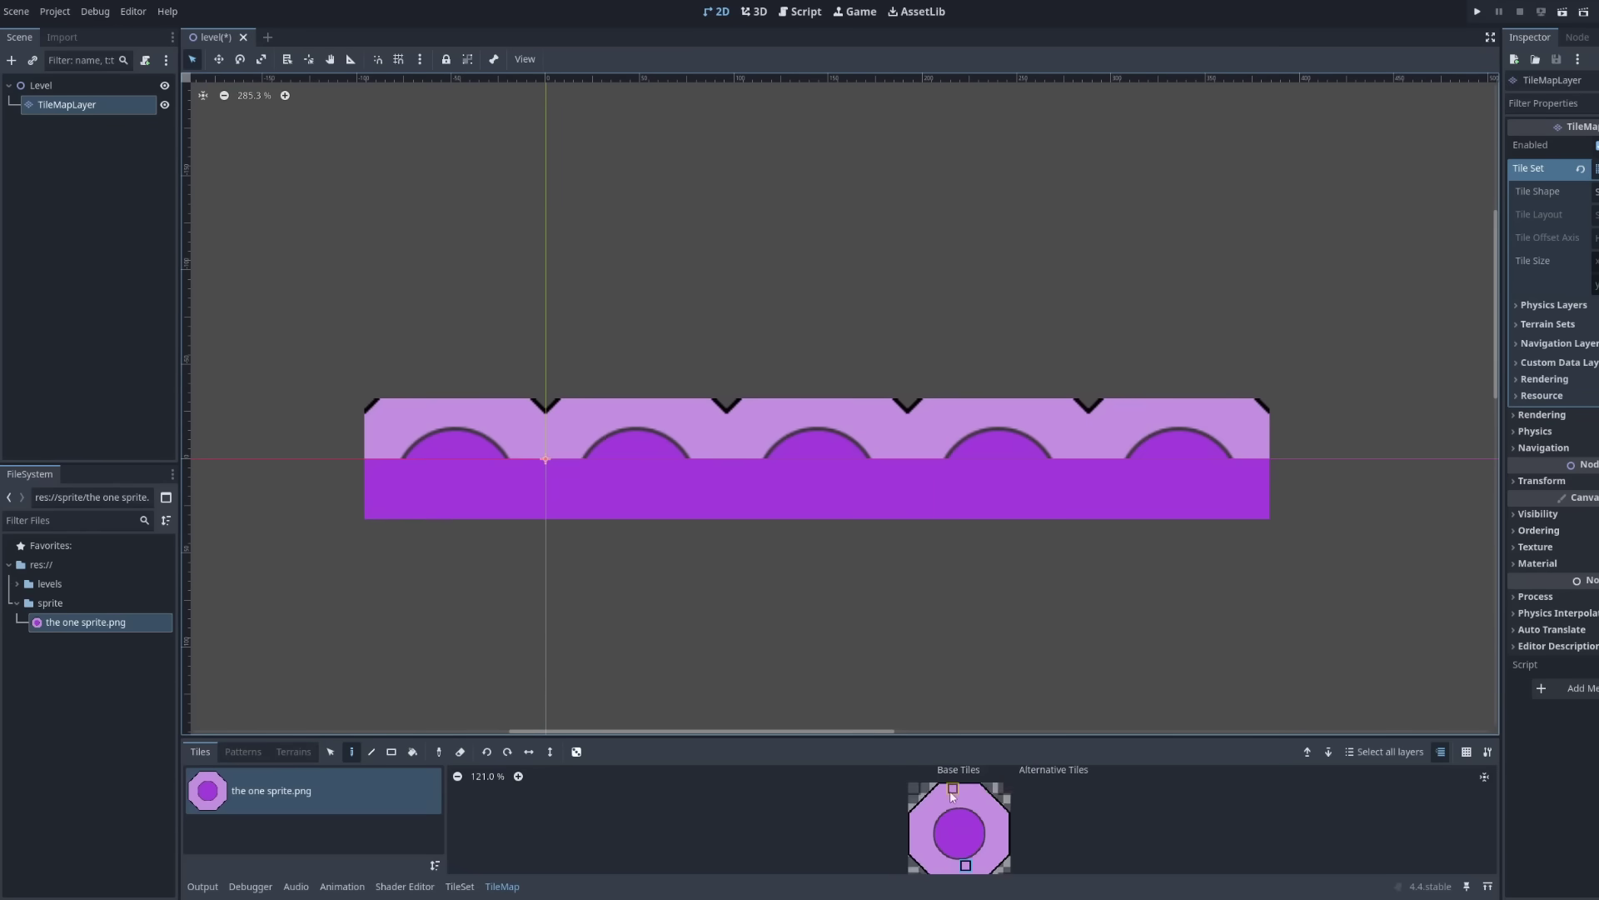
scroll(948, 817, "up", 3)
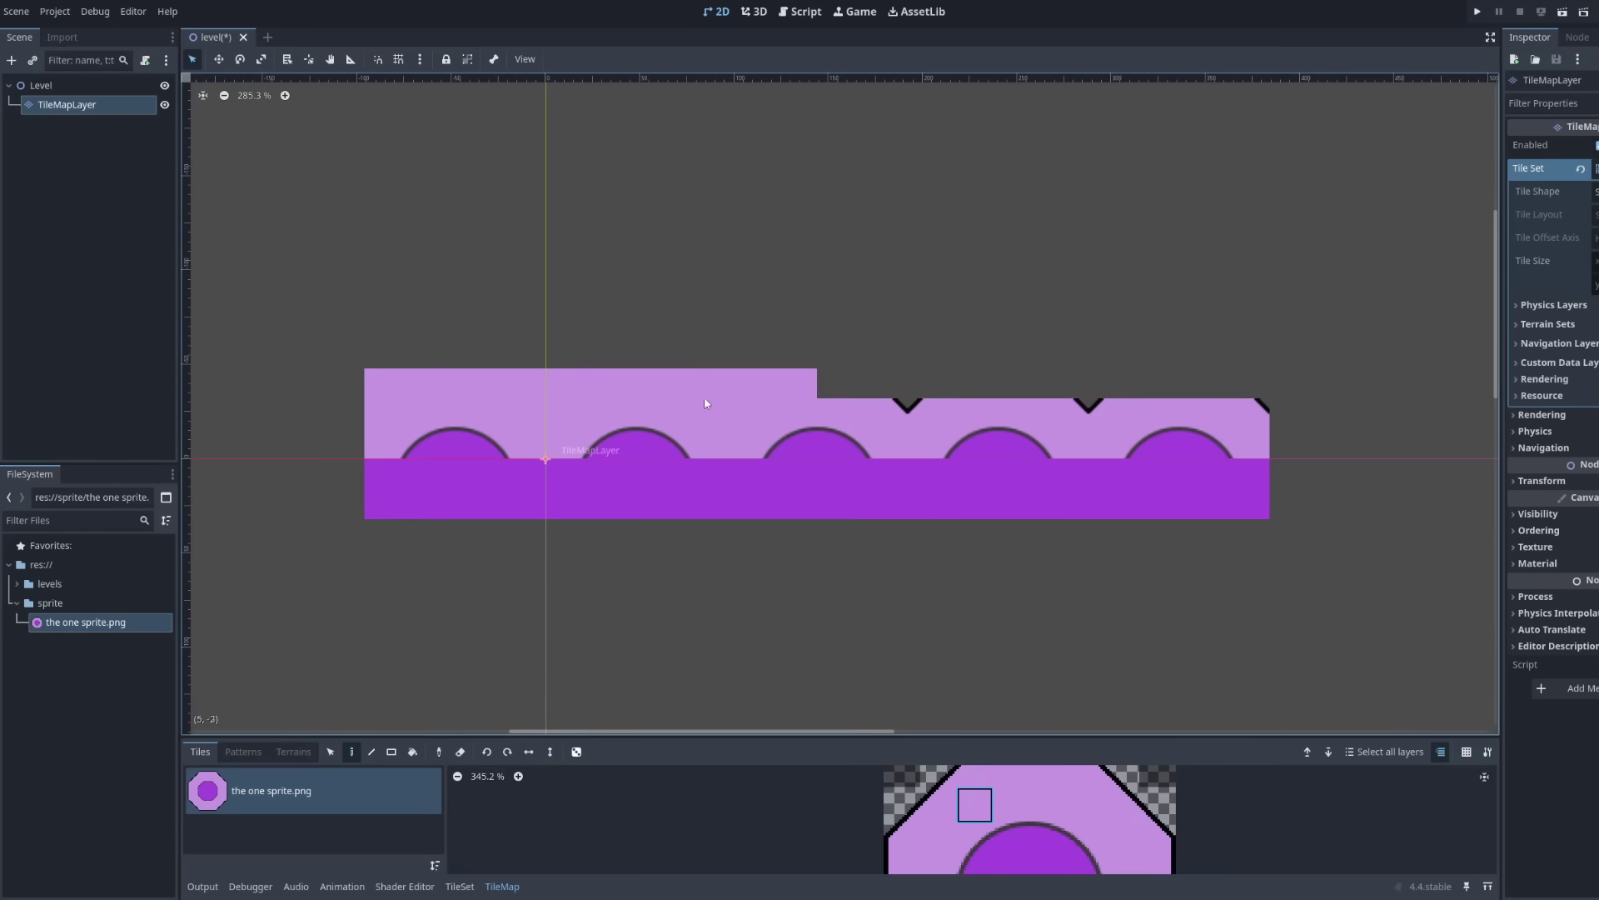
left_click_drag(1269, 411, 1268, 415)
scroll(855, 449, "down", 4)
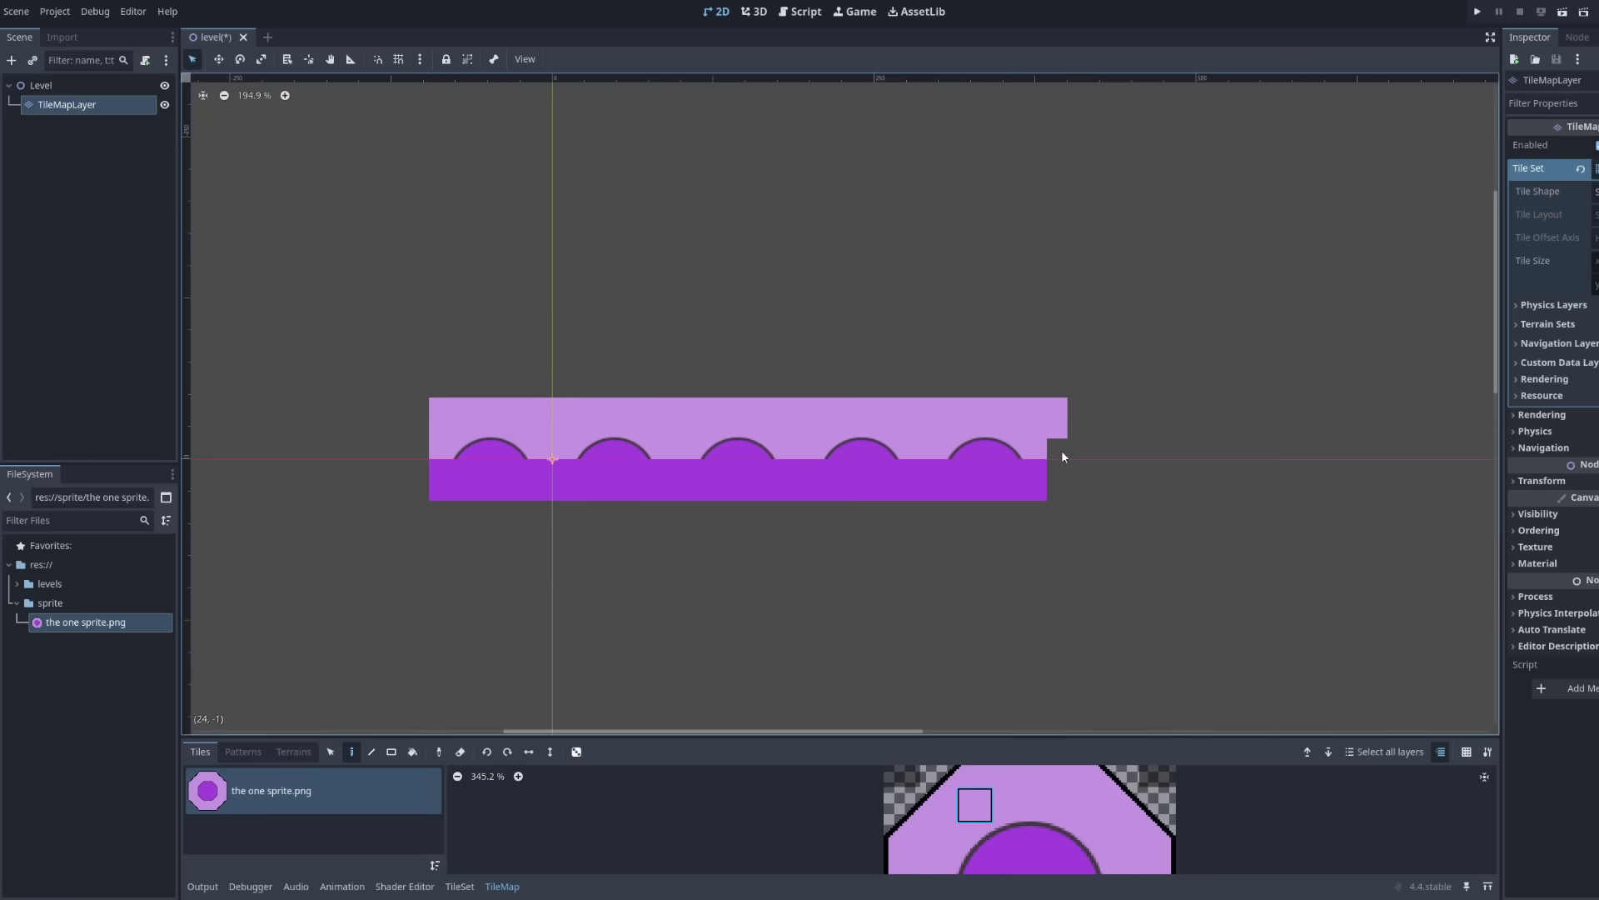
Erase the excess tiles at the row's right end and fill a rectangular area above the arches with light purple tiles.
right_click_drag(1062, 450, 1056, 406)
scroll(545, 317, "down", 7)
scroll(551, 352, "up", 10)
mouse_move(388, 332)
left_mouse_down()
mouse_move(1144, 241)
mouse_move(414, 328)
mouse_move(1032, 283)
mouse_move(1146, 307)
mouse_move(663, 294)
mouse_move(995, 252)
left_mouse_up()
scroll(895, 367, "down", 4)
scroll(850, 250, "up", 11)
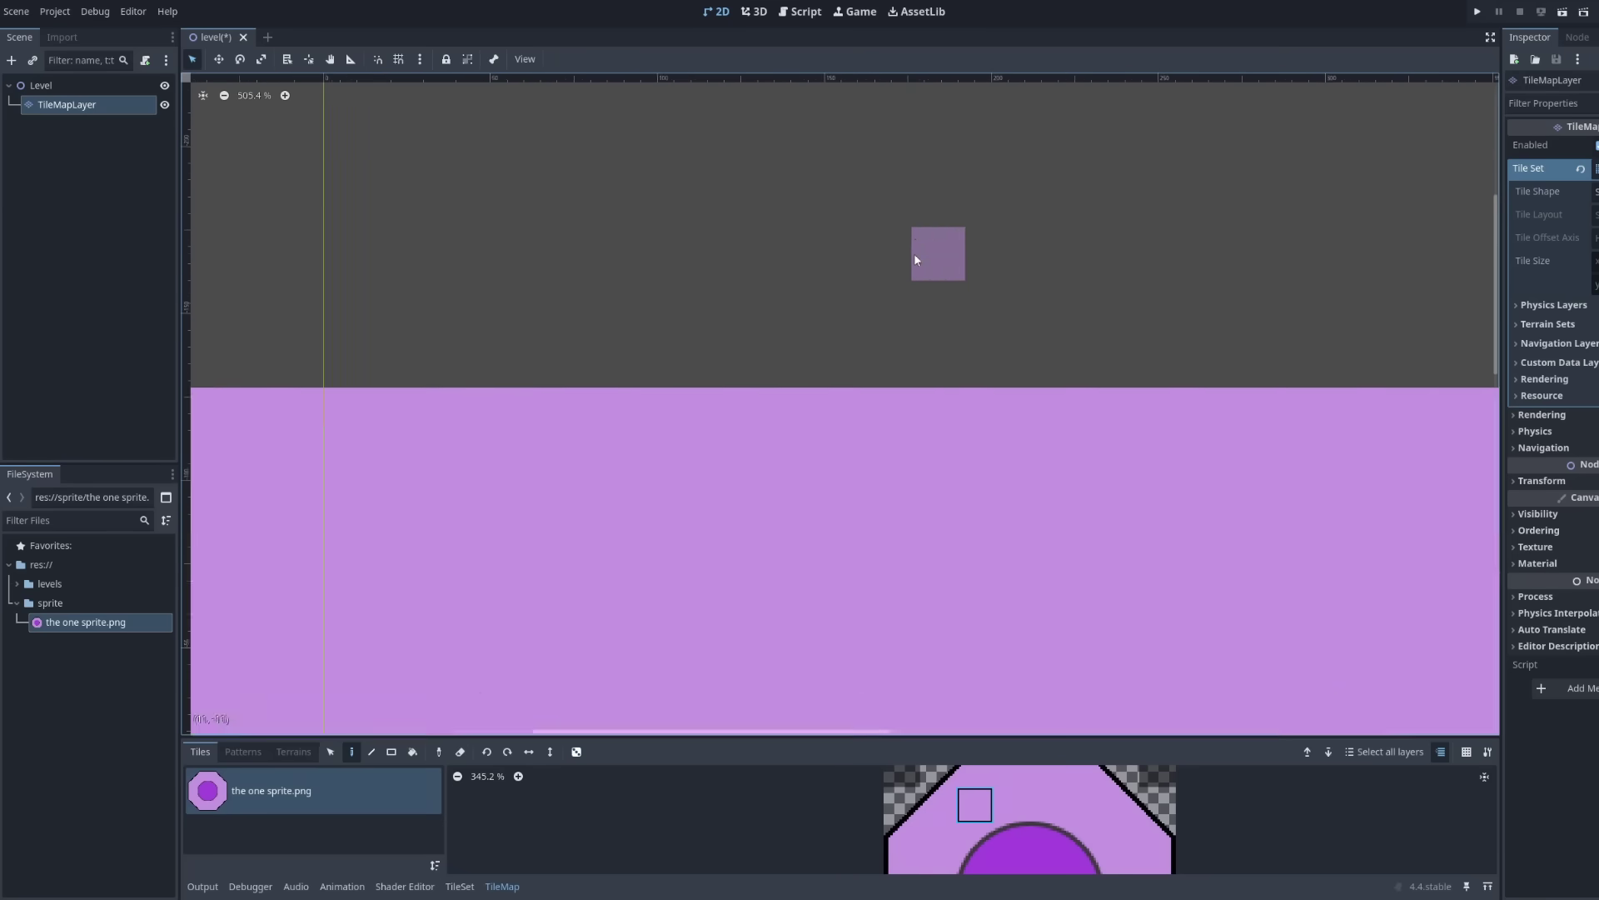
scroll(949, 242, "down", 8)
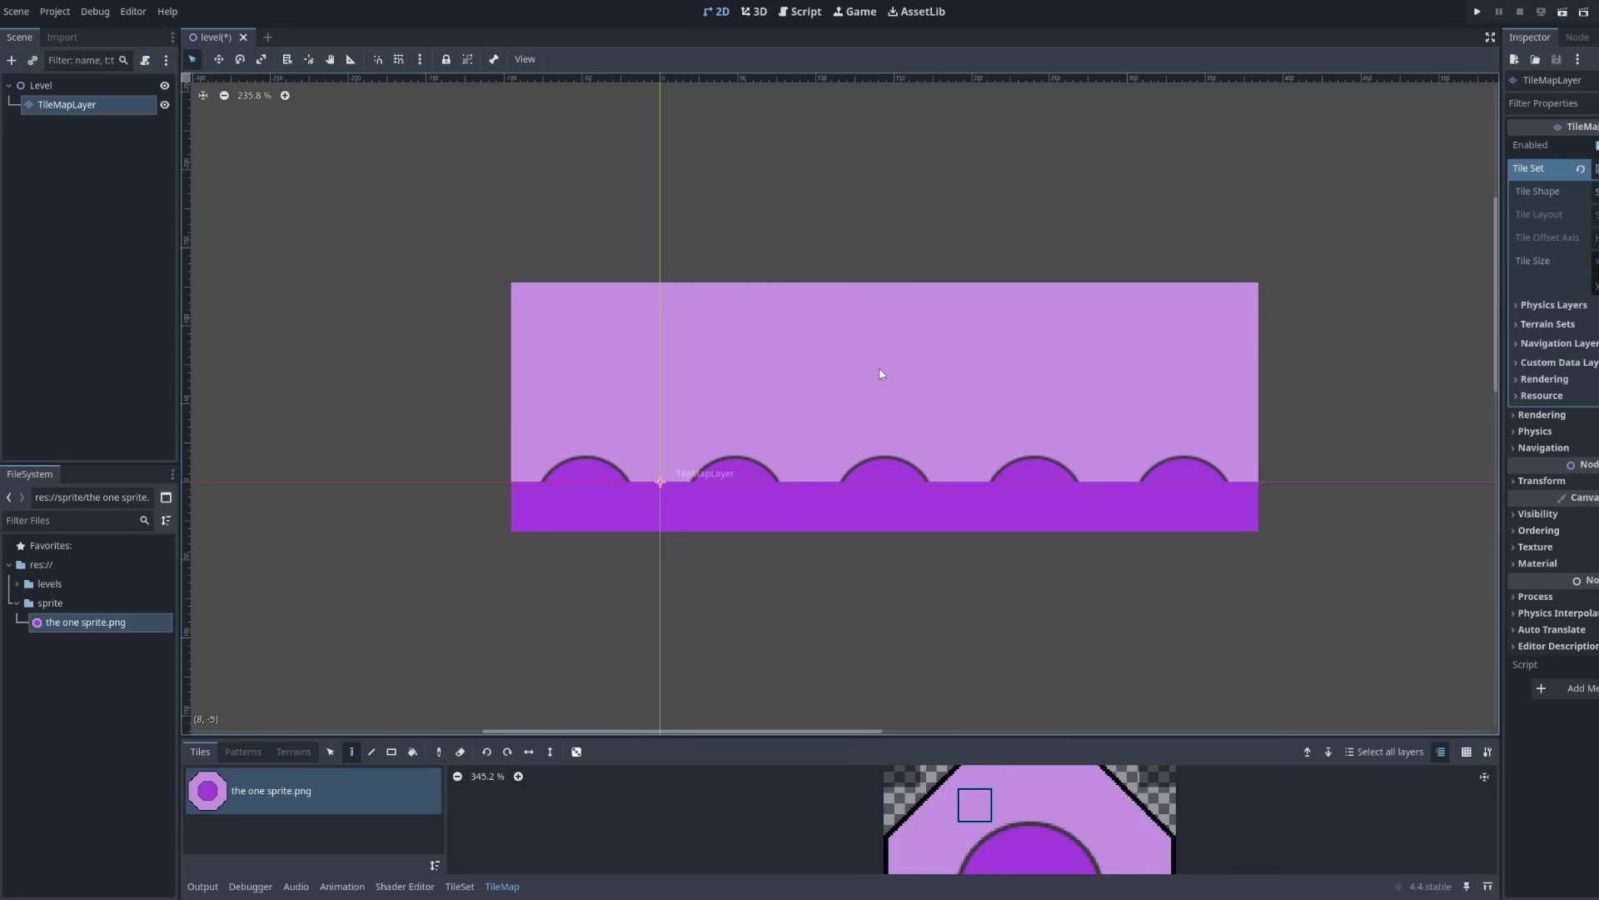
scroll(882, 374, "down", 2)
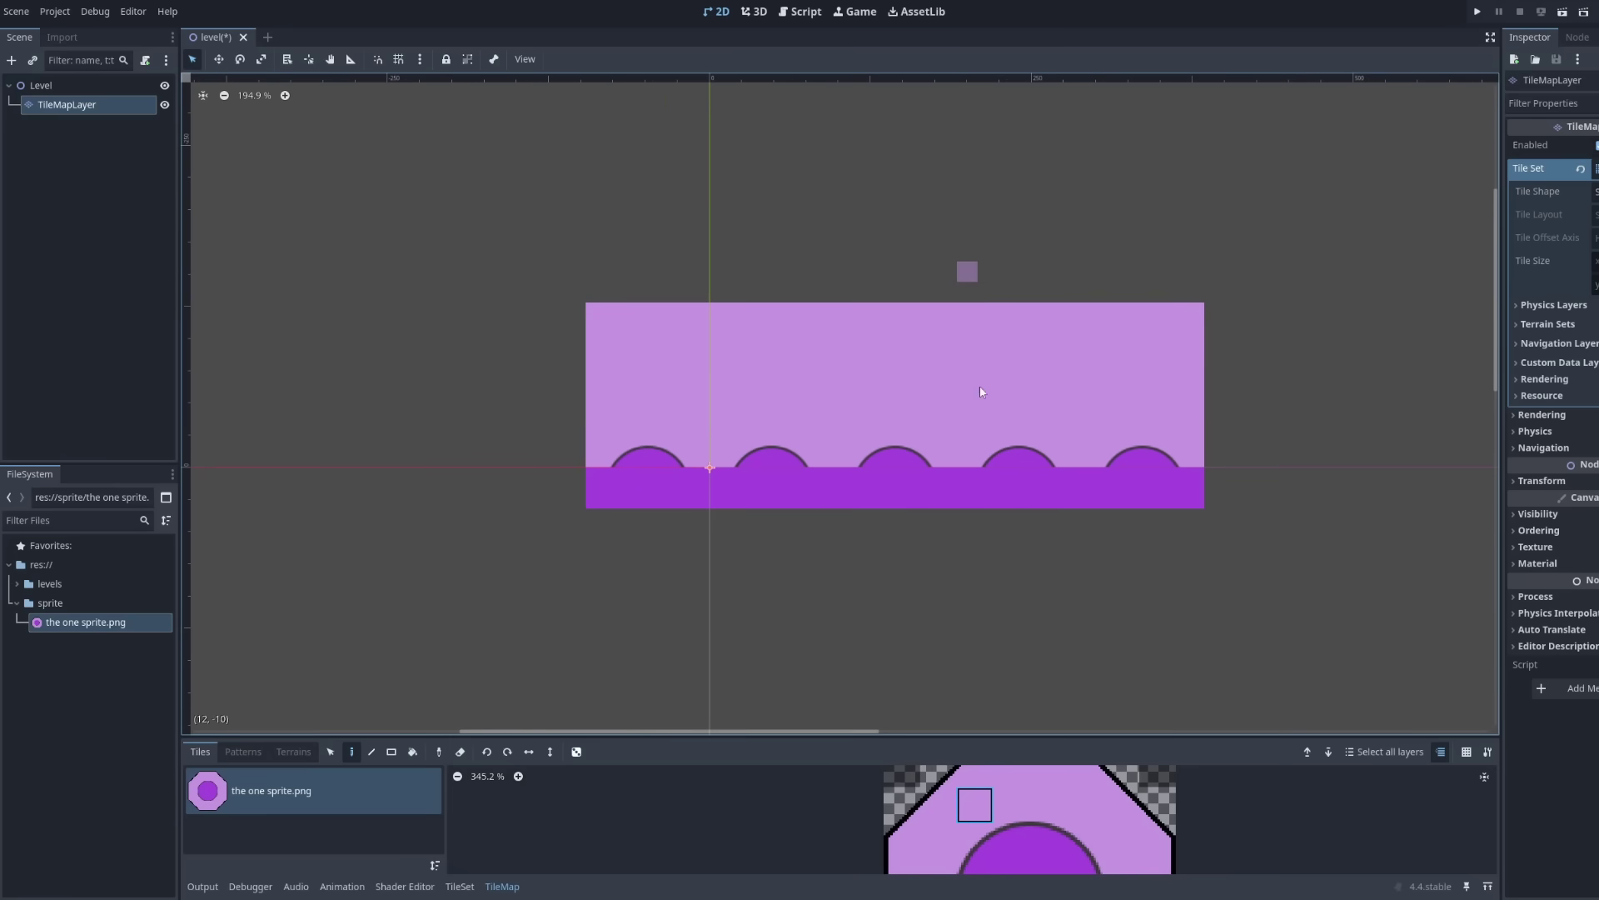
Paint a stepped slope of circle-edge tiles descending to the block's left end and fill beneath it with dark purple tiles.
left_click(1096, 853)
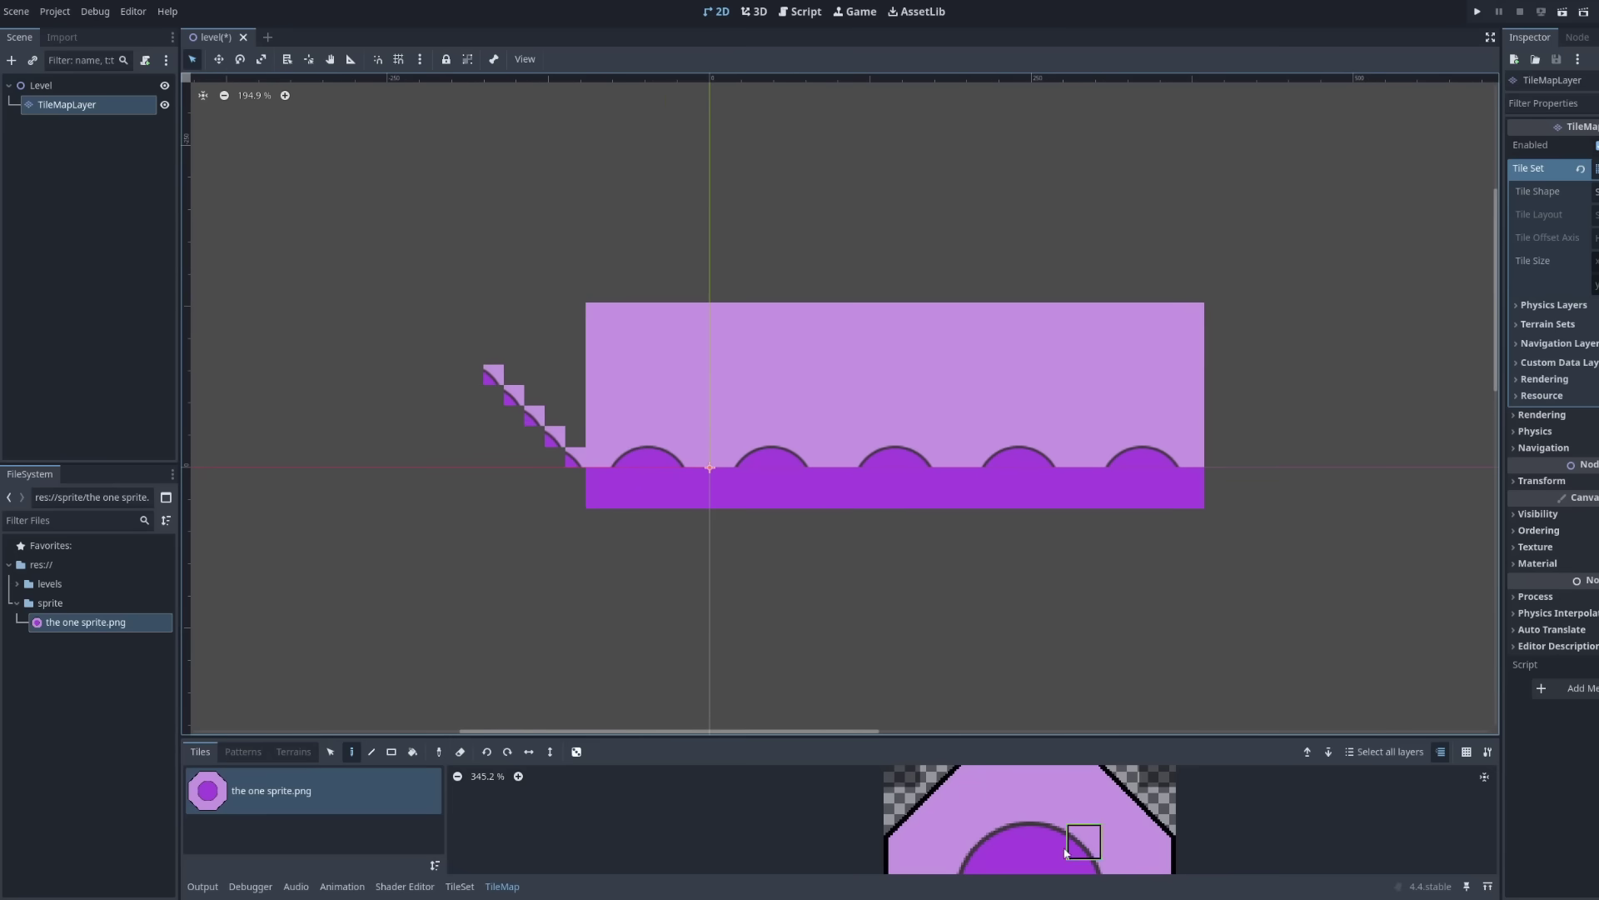
scroll(580, 460, "down", 9)
middle_click_drag(581, 460, 802, 489)
scroll(801, 490, "up", 12)
scroll(856, 539, "down", 5)
middle_click_drag(857, 540, 693, 443)
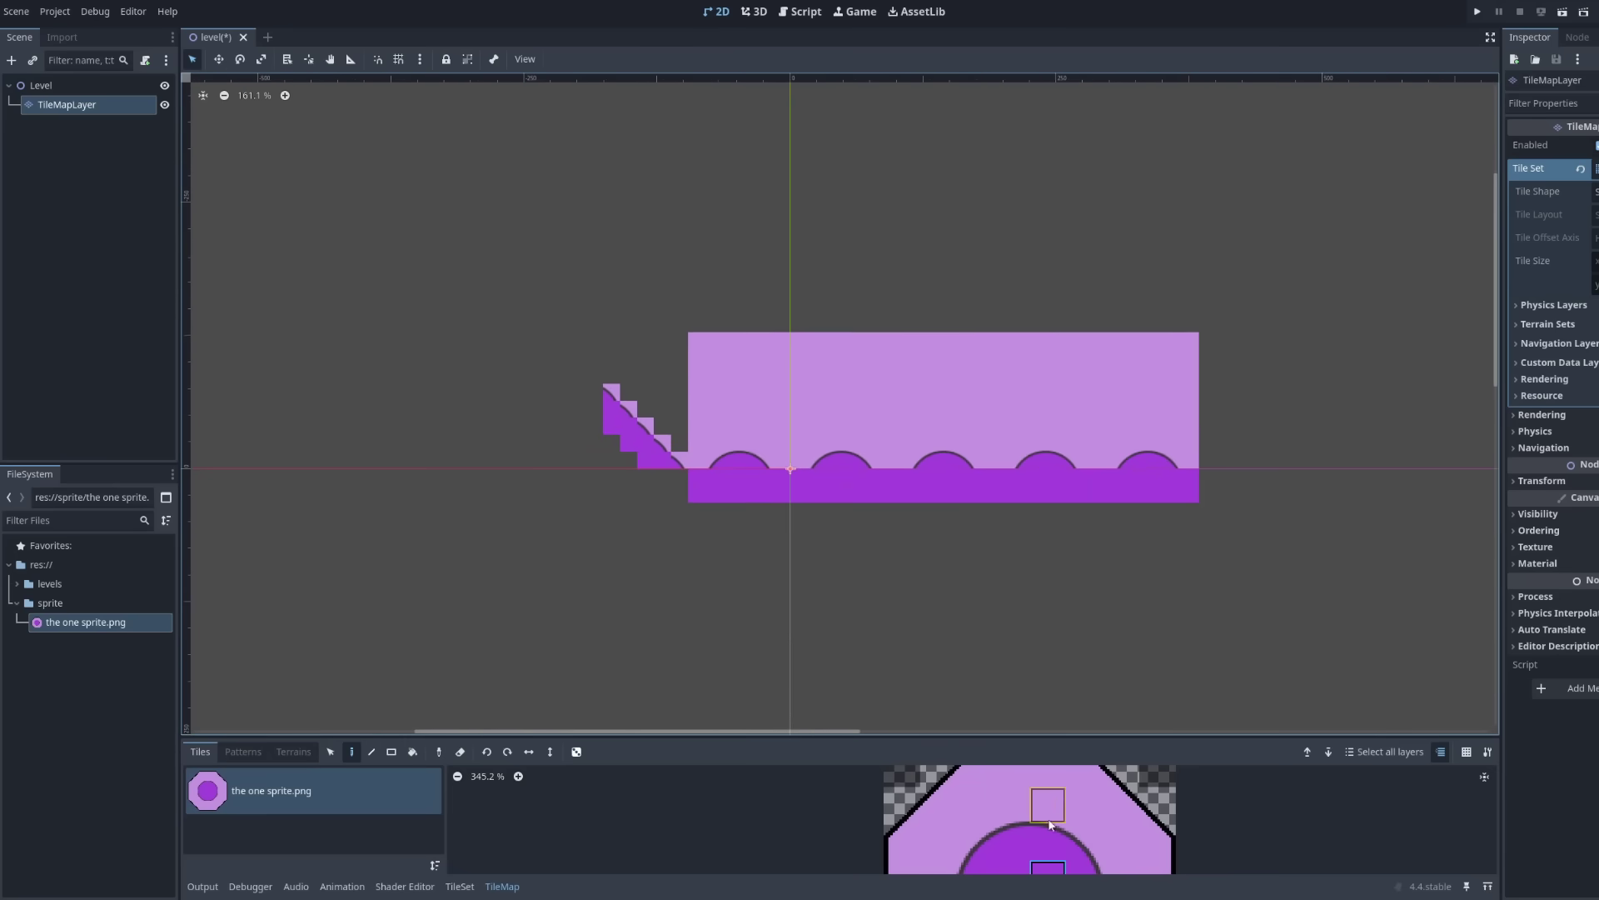
Round off the slope's top with curved circle-edge tiles and fill the hill and ground beneath it with dark purple tiles.
scroll(1054, 820, "down", 4)
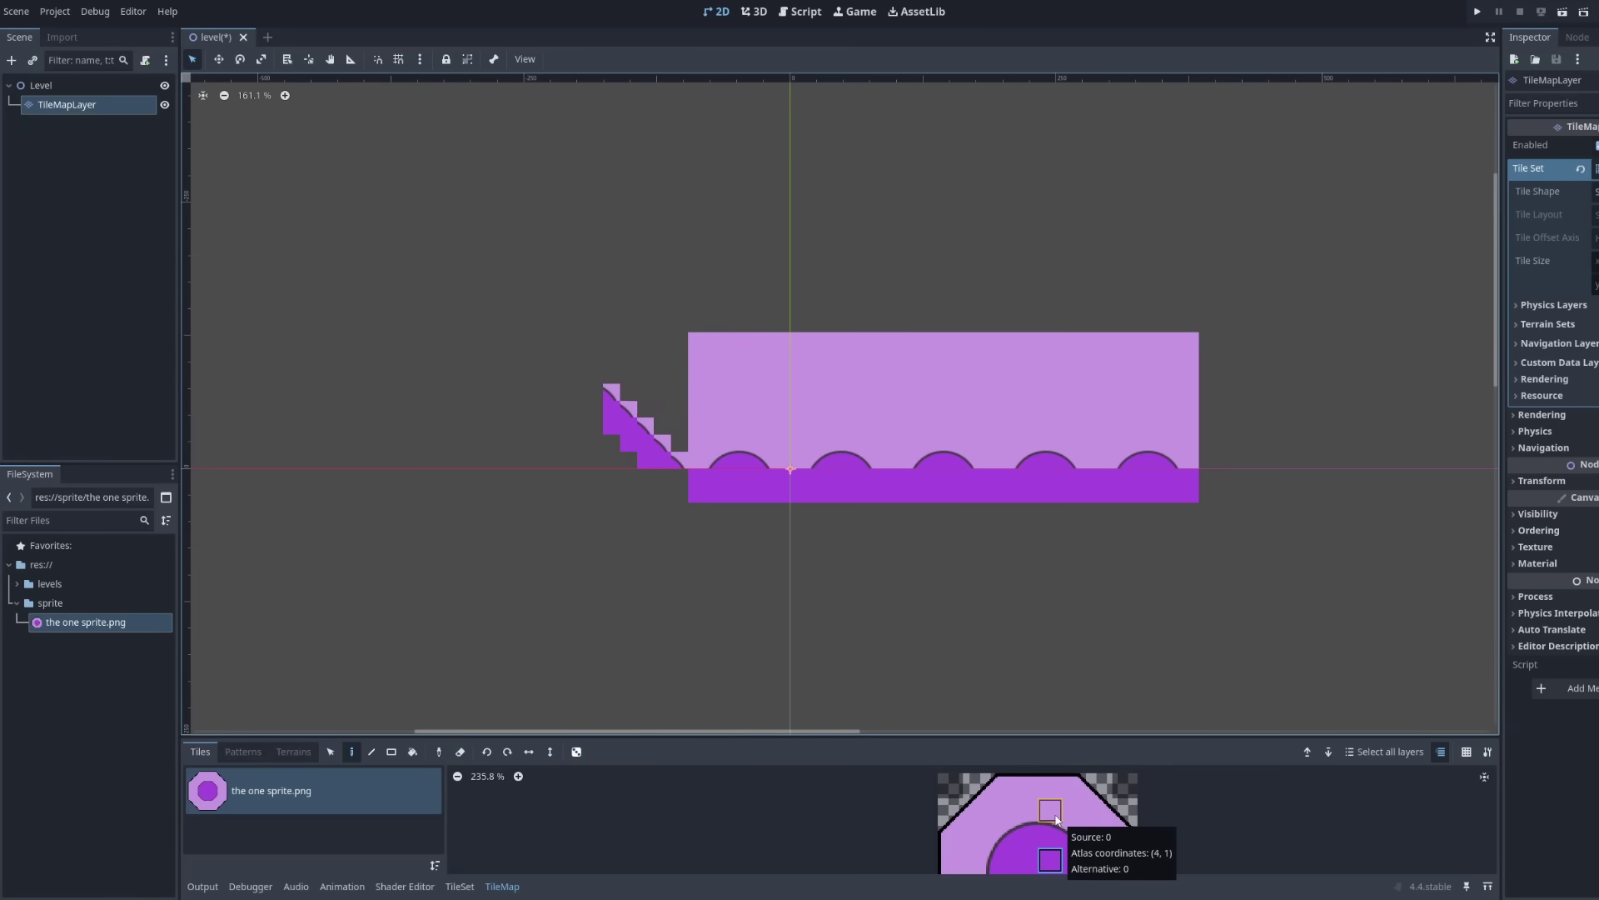
scroll(789, 547, "down", 2)
scroll(730, 360, "up", 5)
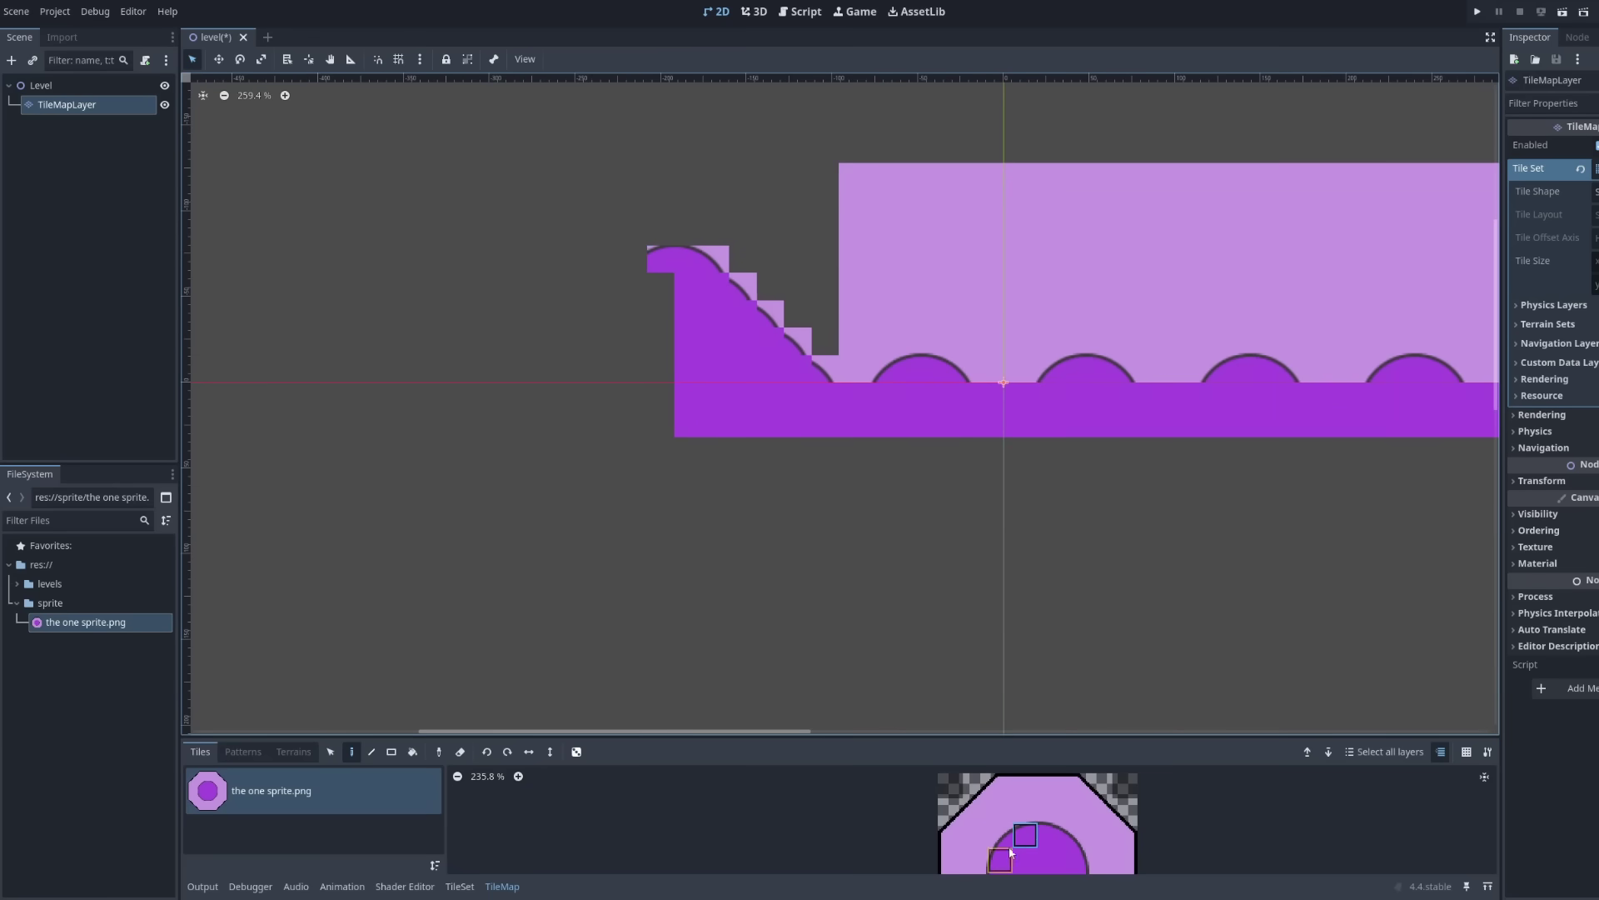
mouse_move(602, 285)
left_mouse_down()
mouse_move(586, 372)
mouse_move(606, 373)
left_mouse_up()
scroll(333, 298, "down", 11)
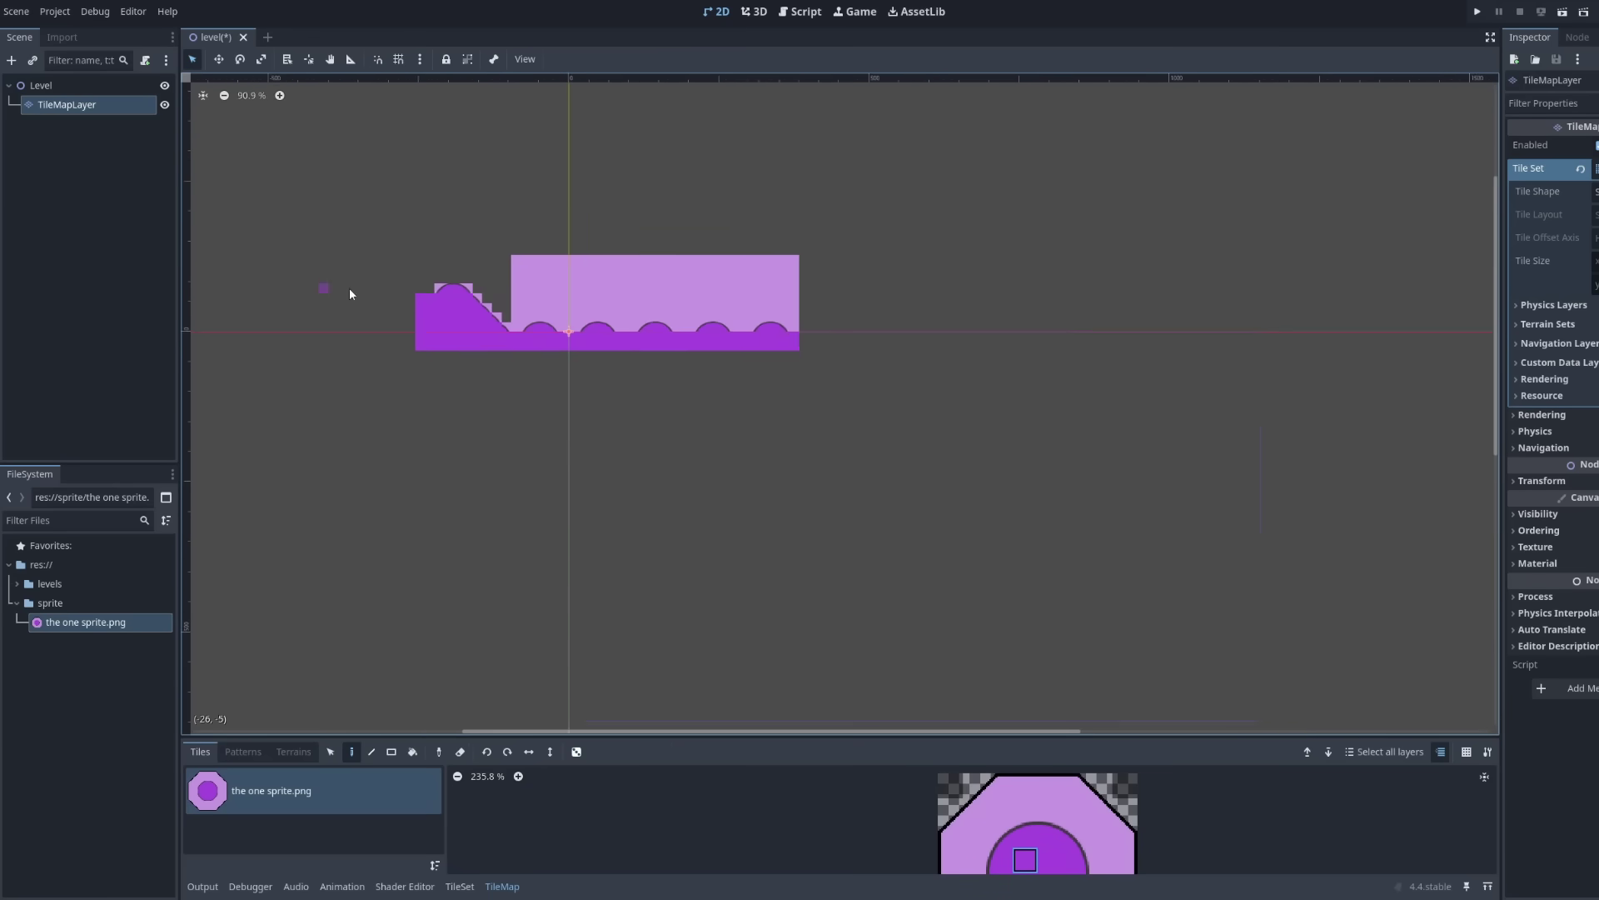
Fill the empty area above the hill and slope with light purple tiles, level with the main block.
scroll(733, 416, "up", 3)
left_click(457, 217, "ctrl")
scroll(458, 214, "up", 5)
left_click_drag(411, 325, 238, 224)
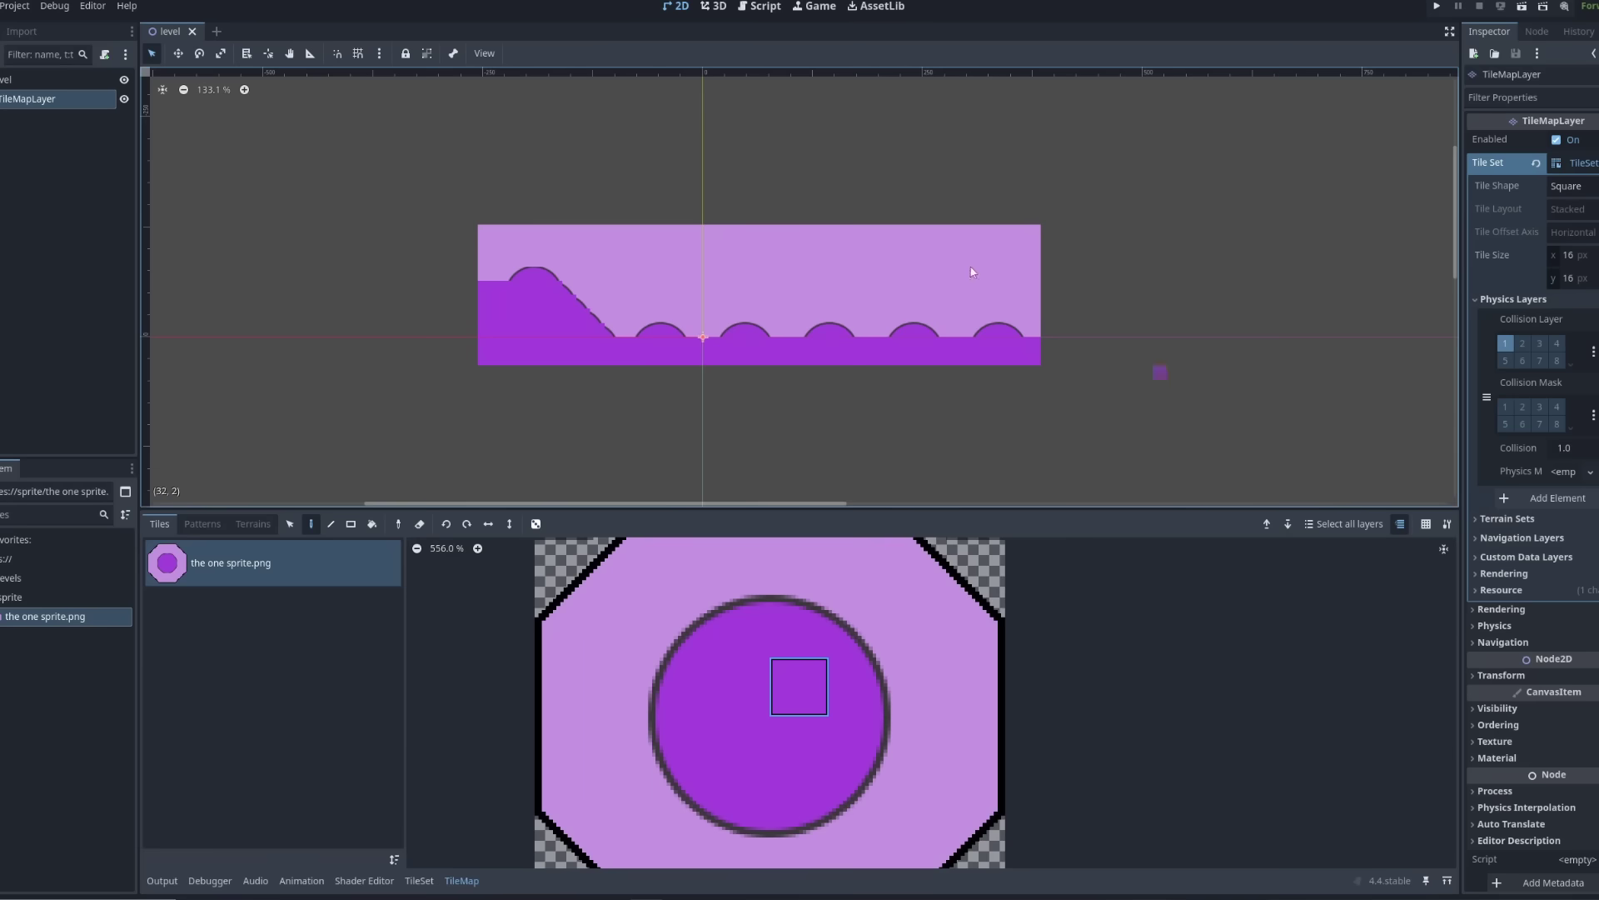
Create a folder named actors in res://.
right_click(22, 569)
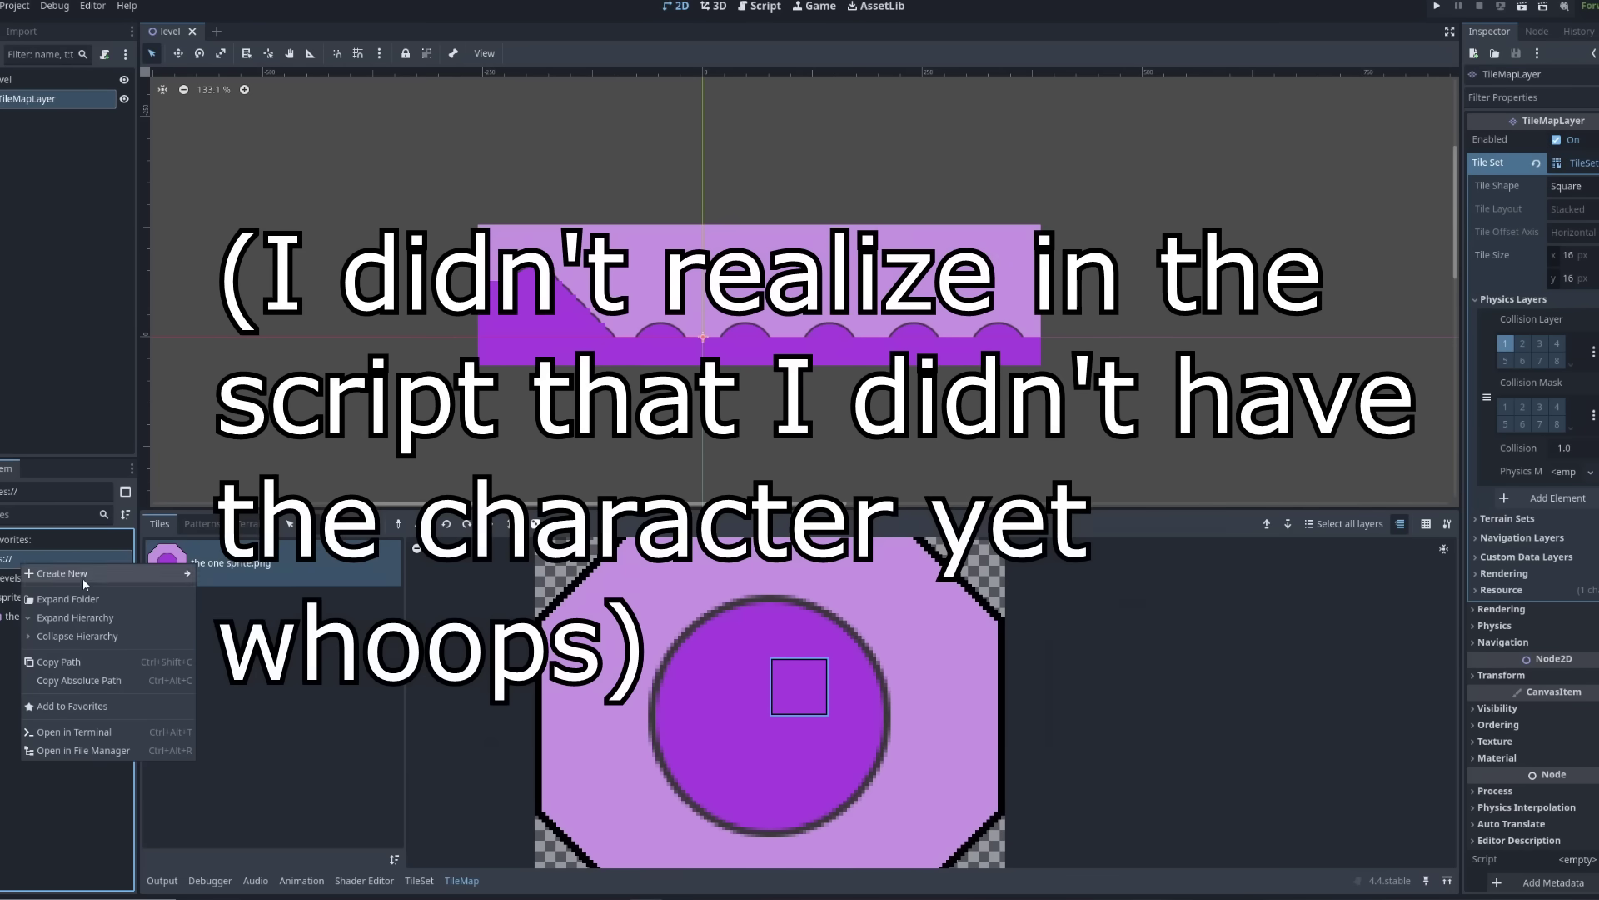
mouse_move(84, 583)
left_click(259, 576)
type("actors")
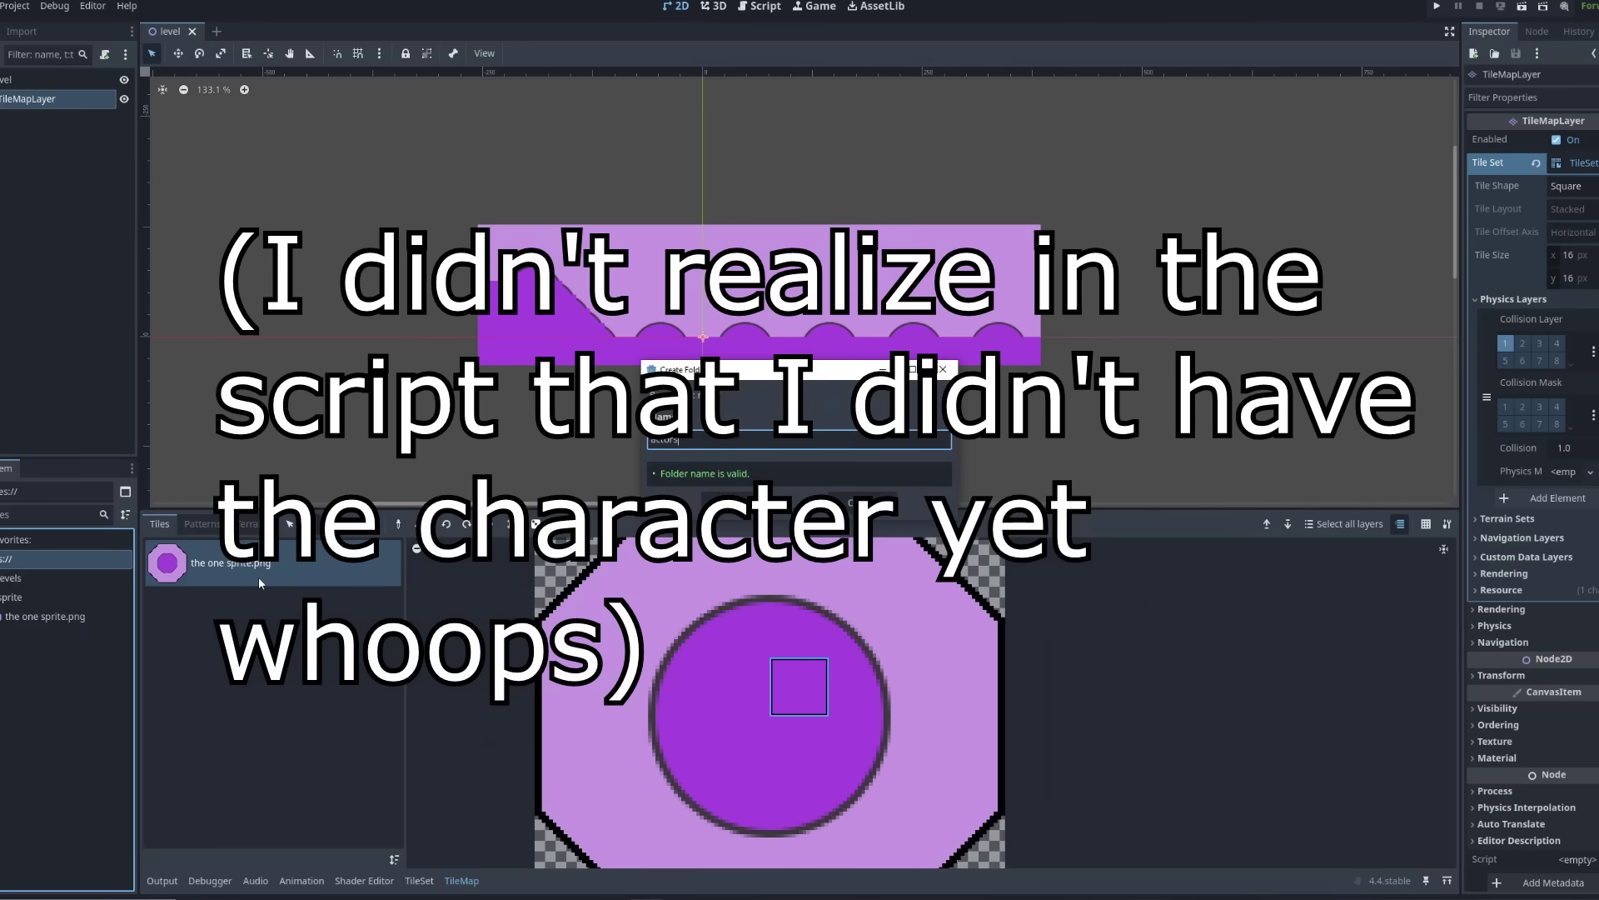
key("Return")
Create a 2D scene named player in the actors folder.
right_click(45, 576)
mouse_move(46, 578)
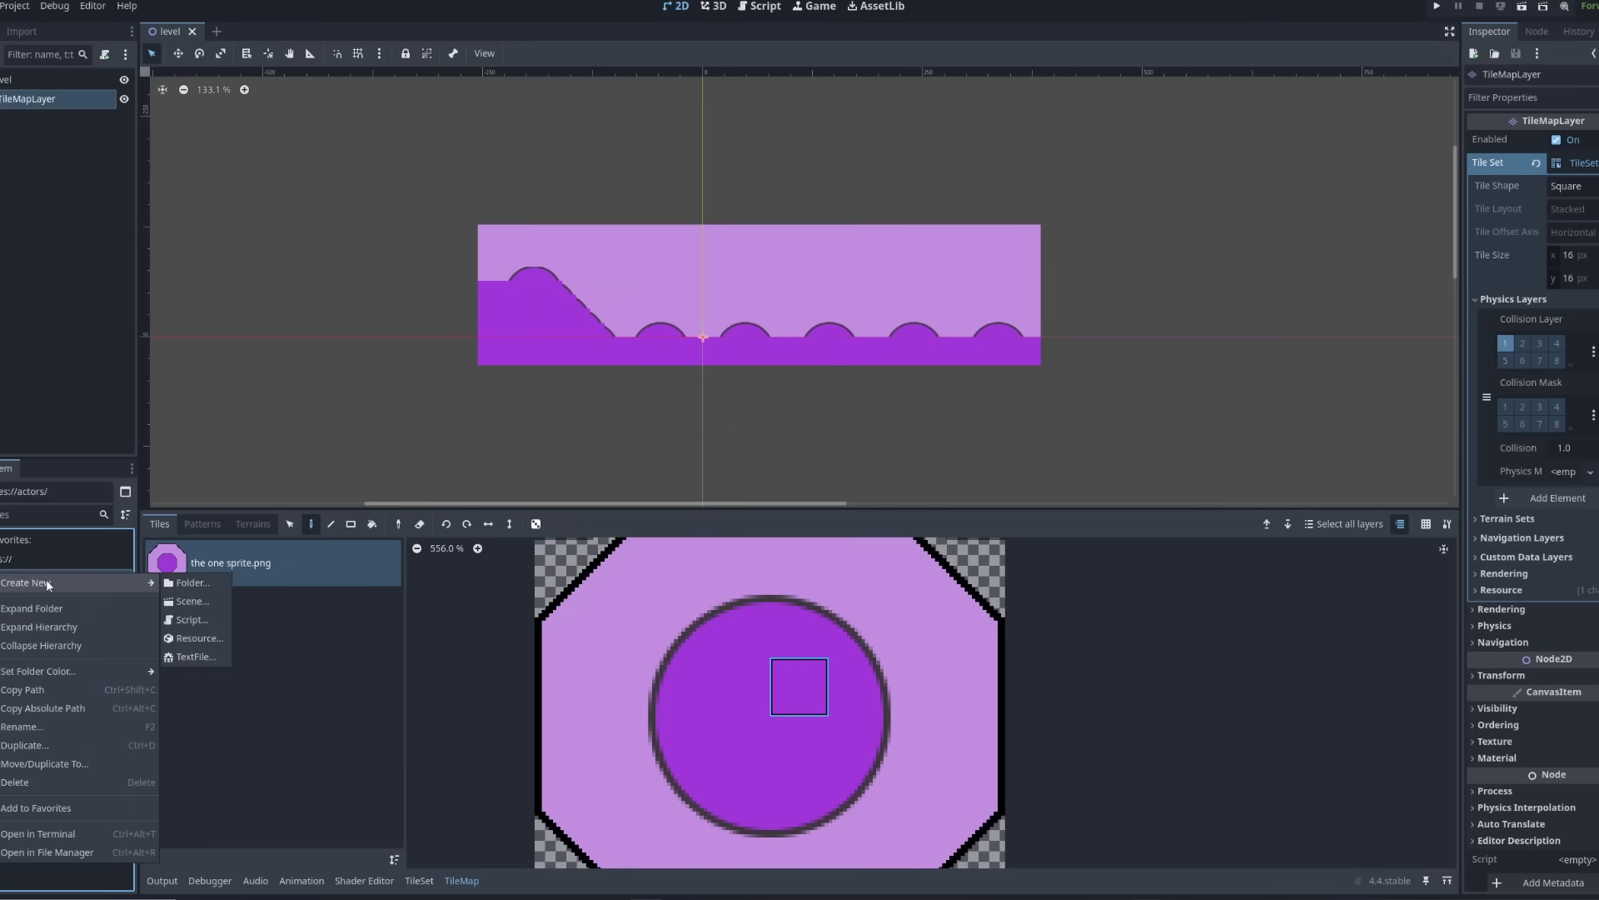
left_click(195, 601)
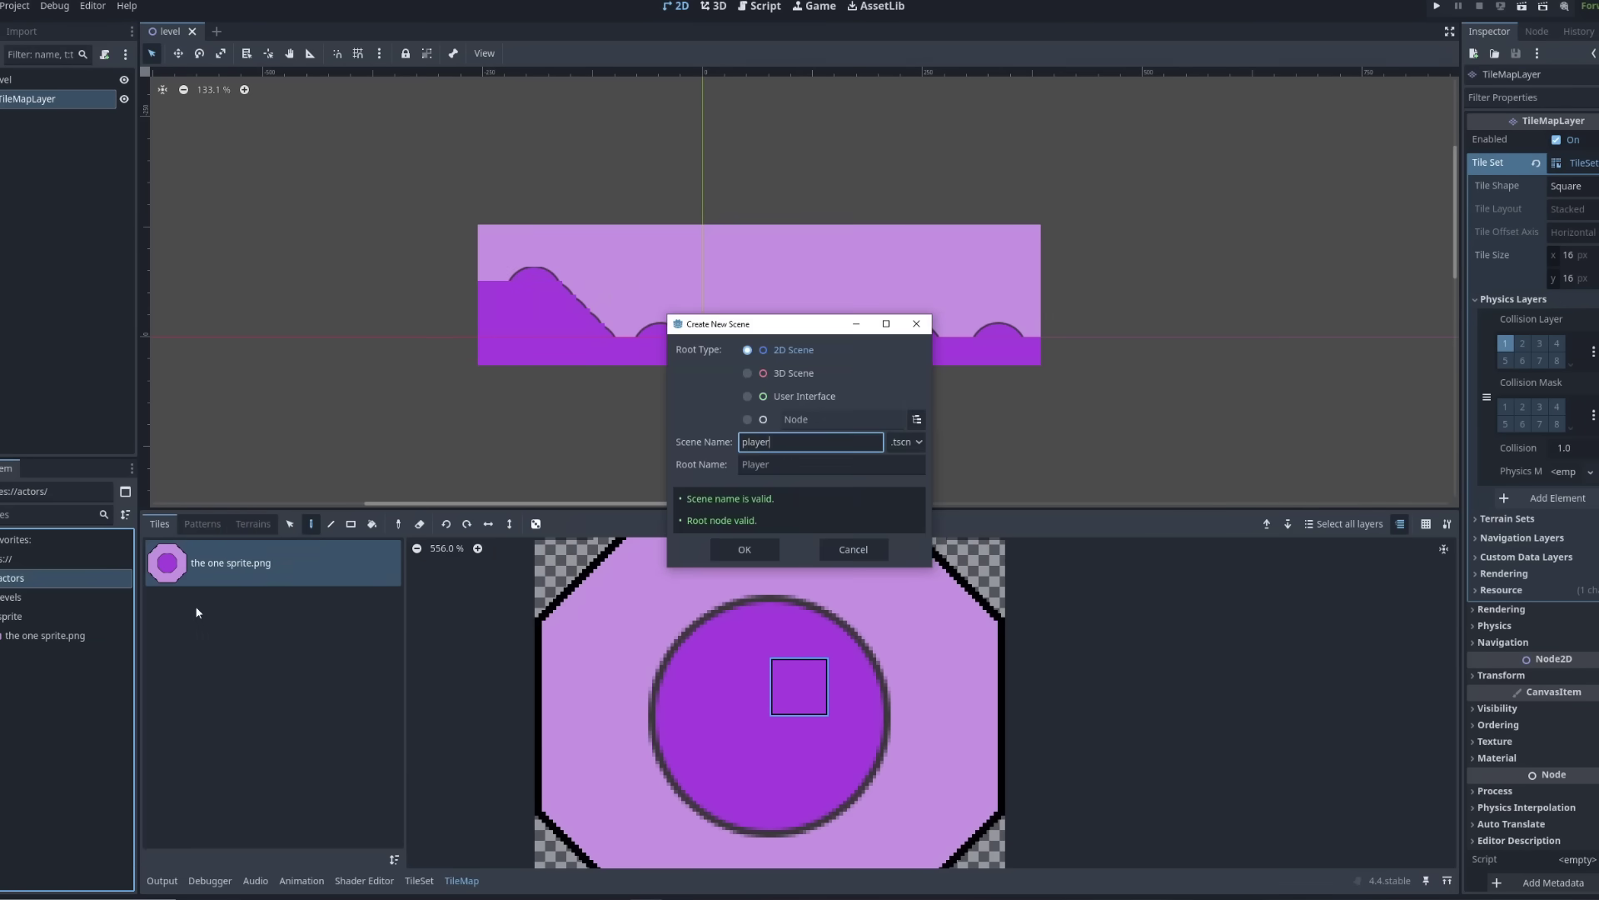
key("Return")
scroll(833, 510, "down", 5)
scroll(358, 193, "up", 6)
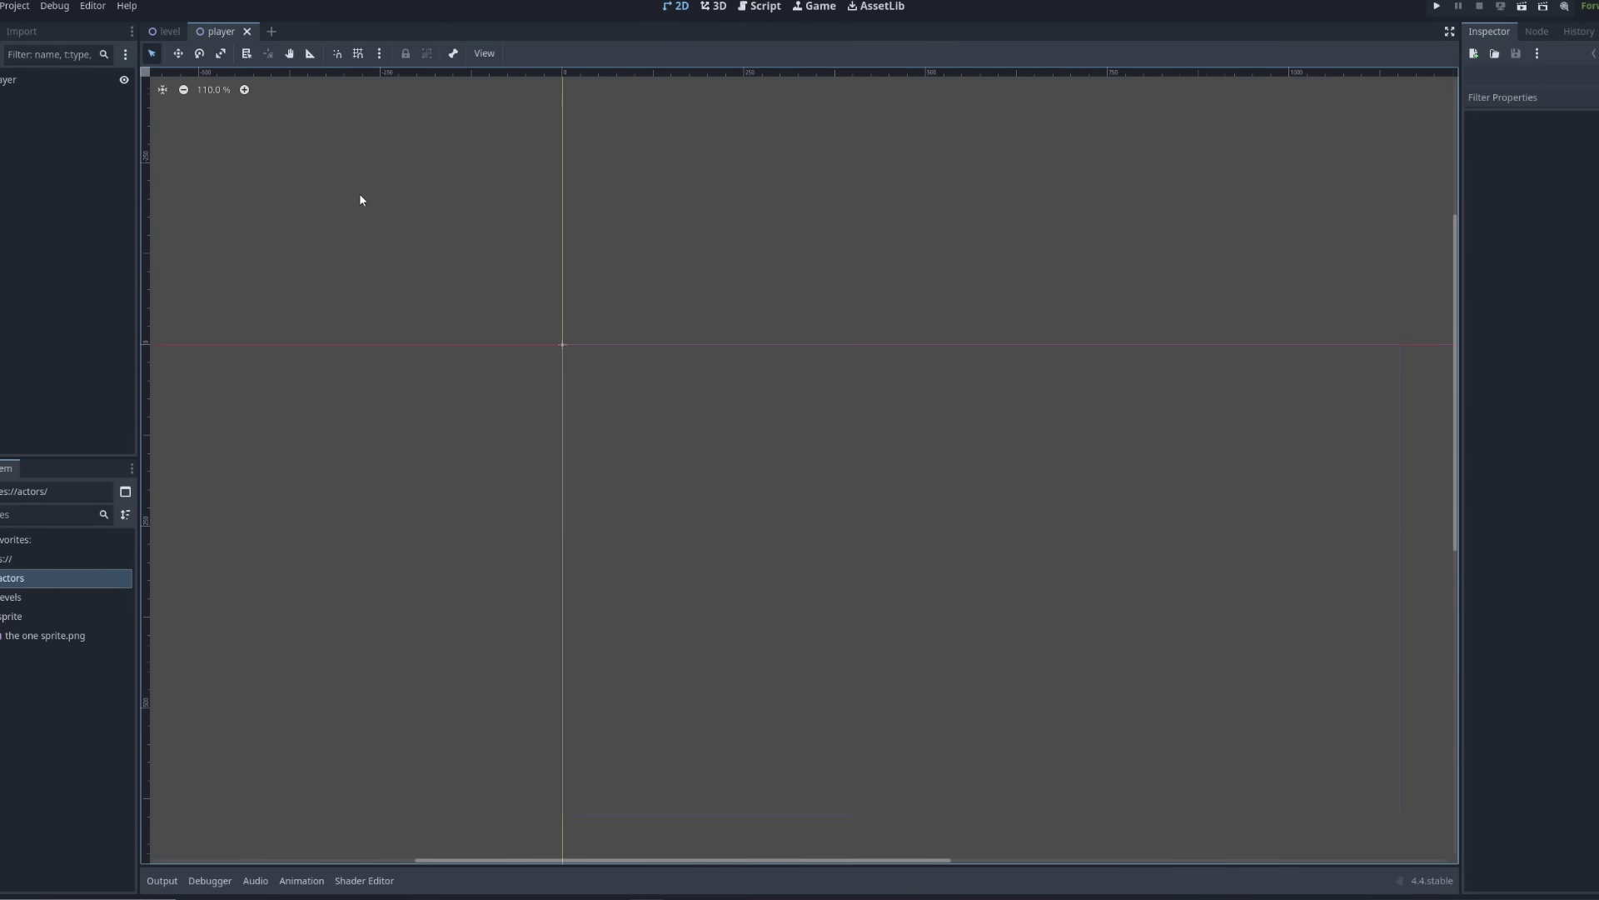
Change the Player root node's type to CharacterBody2D.
right_click(46, 78)
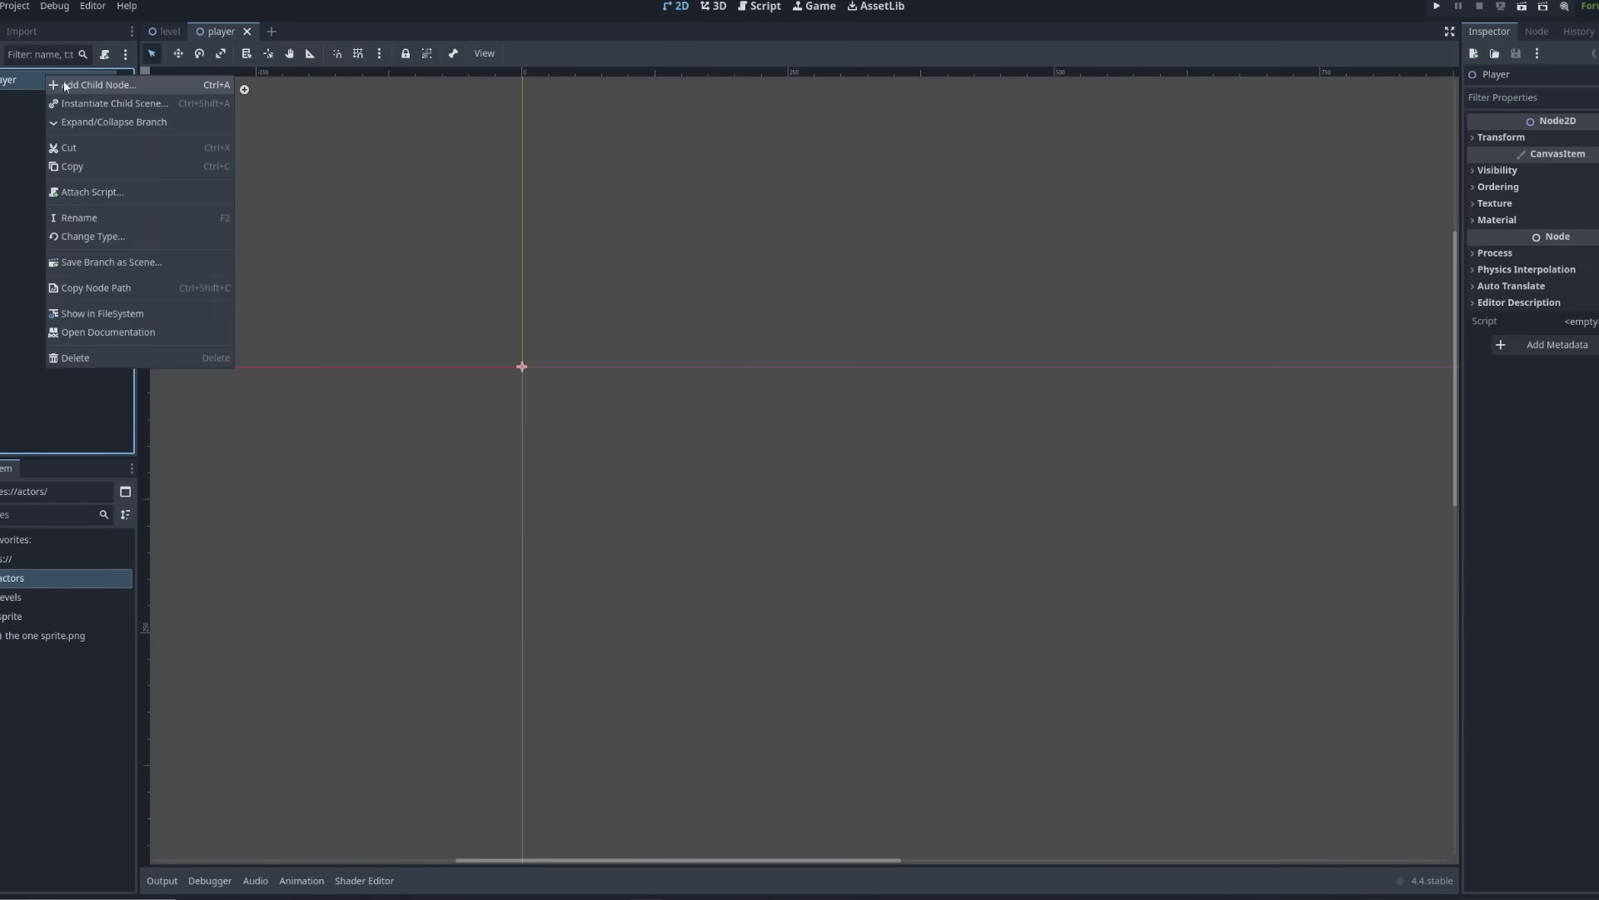
left_click(106, 227)
type("character")
key("Return")
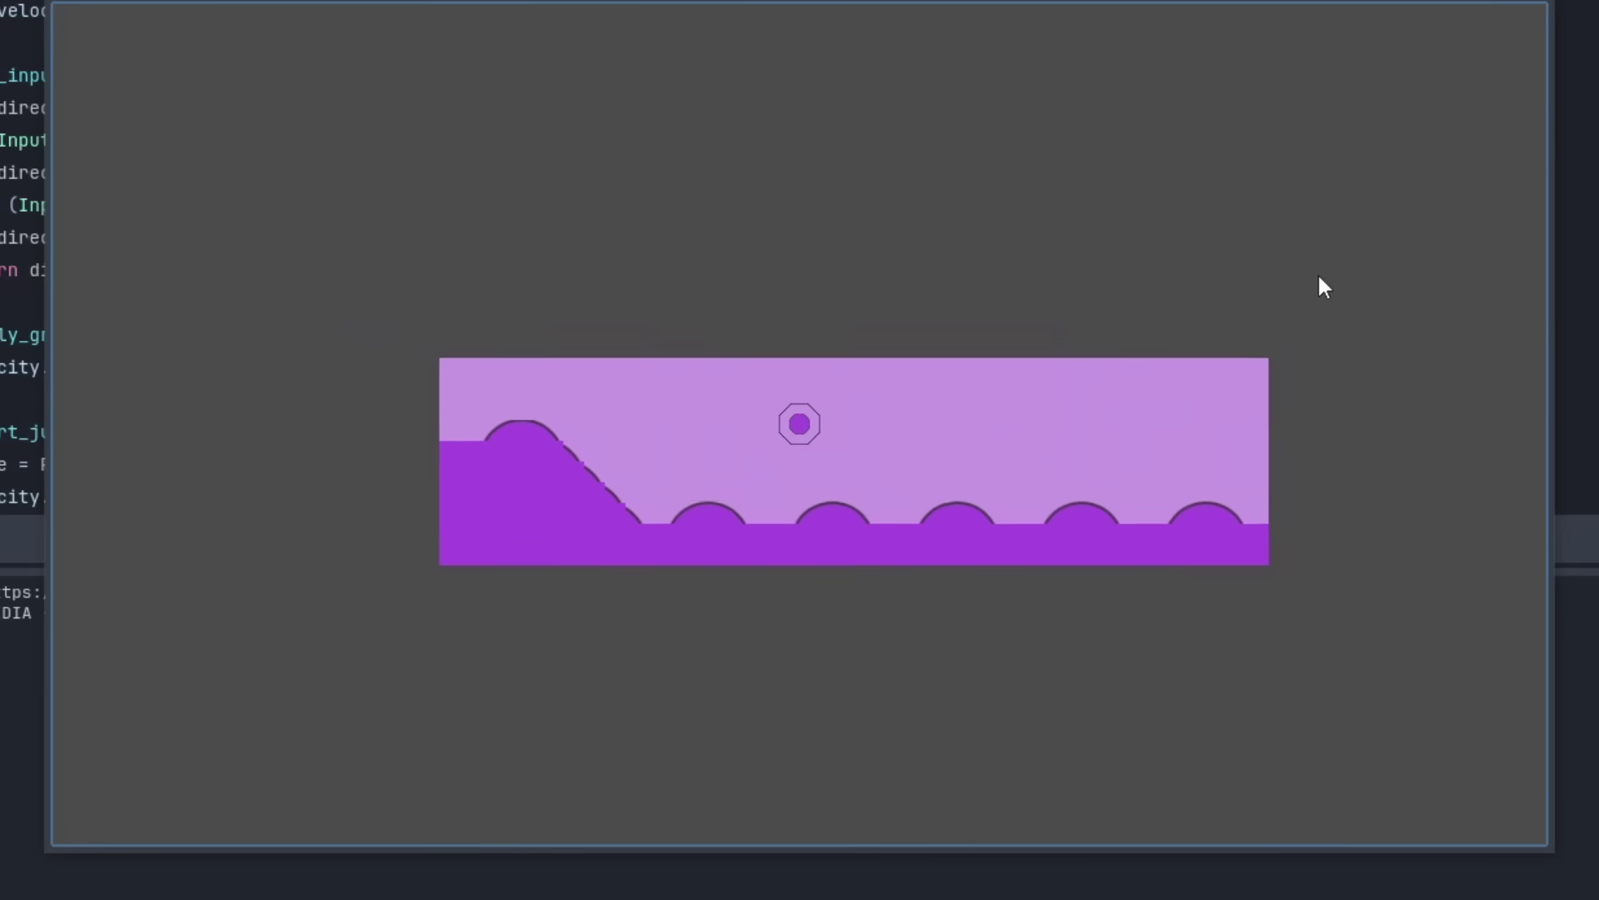
Playtest the level by moving the octagon character right and left and making it jump repeatedly.
key("Right")
key("space")
key("space")
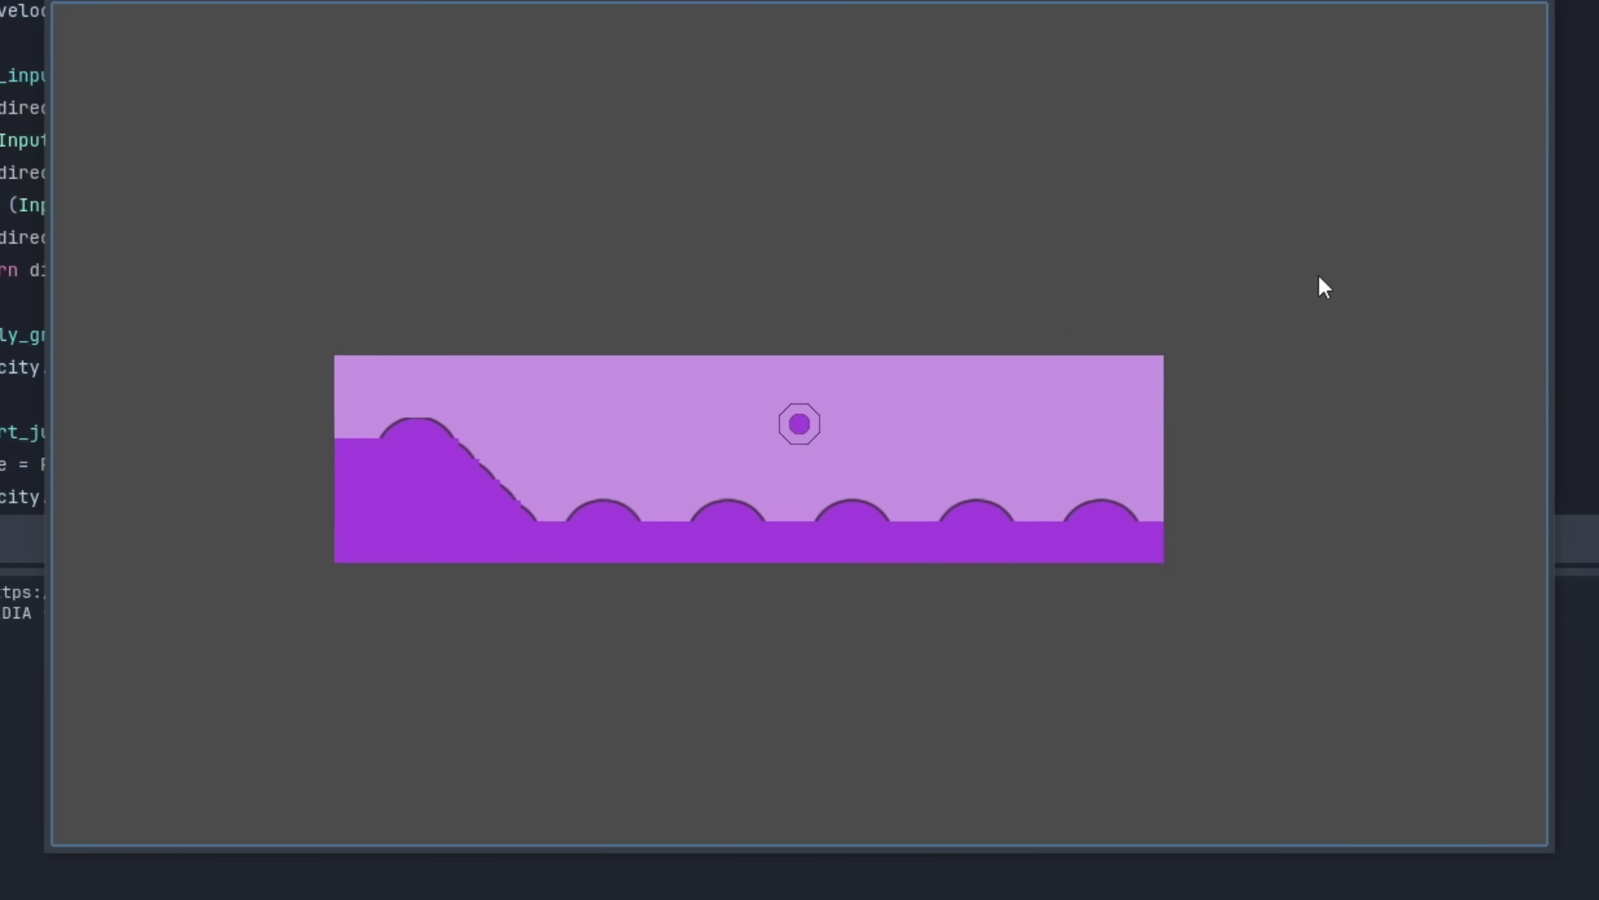
key("space")
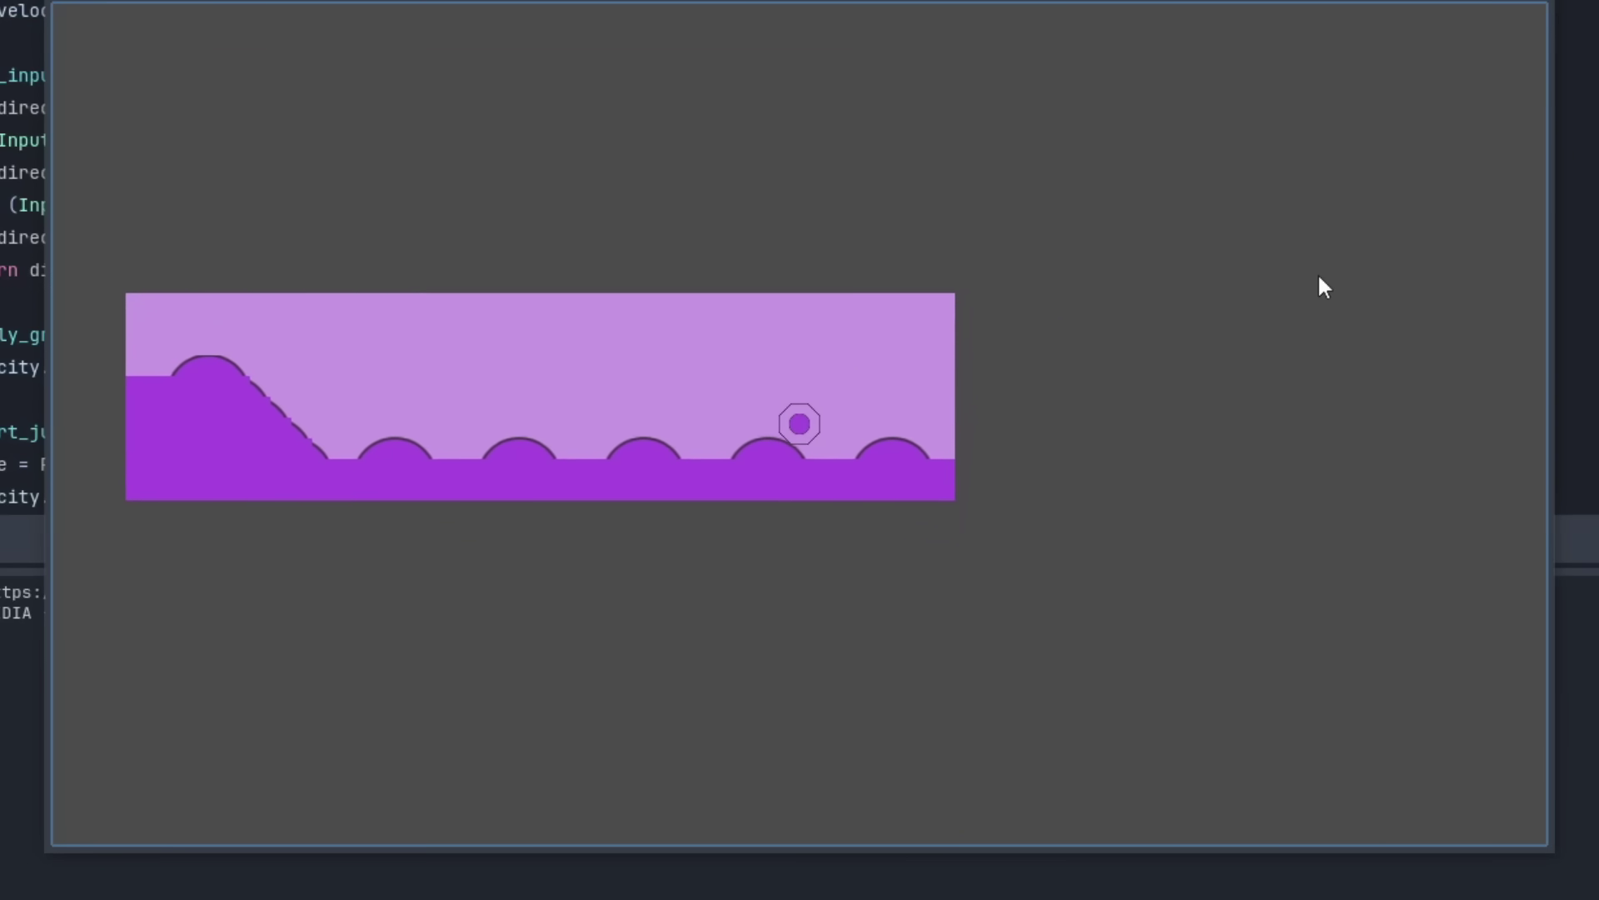
key("space")
key("Left")
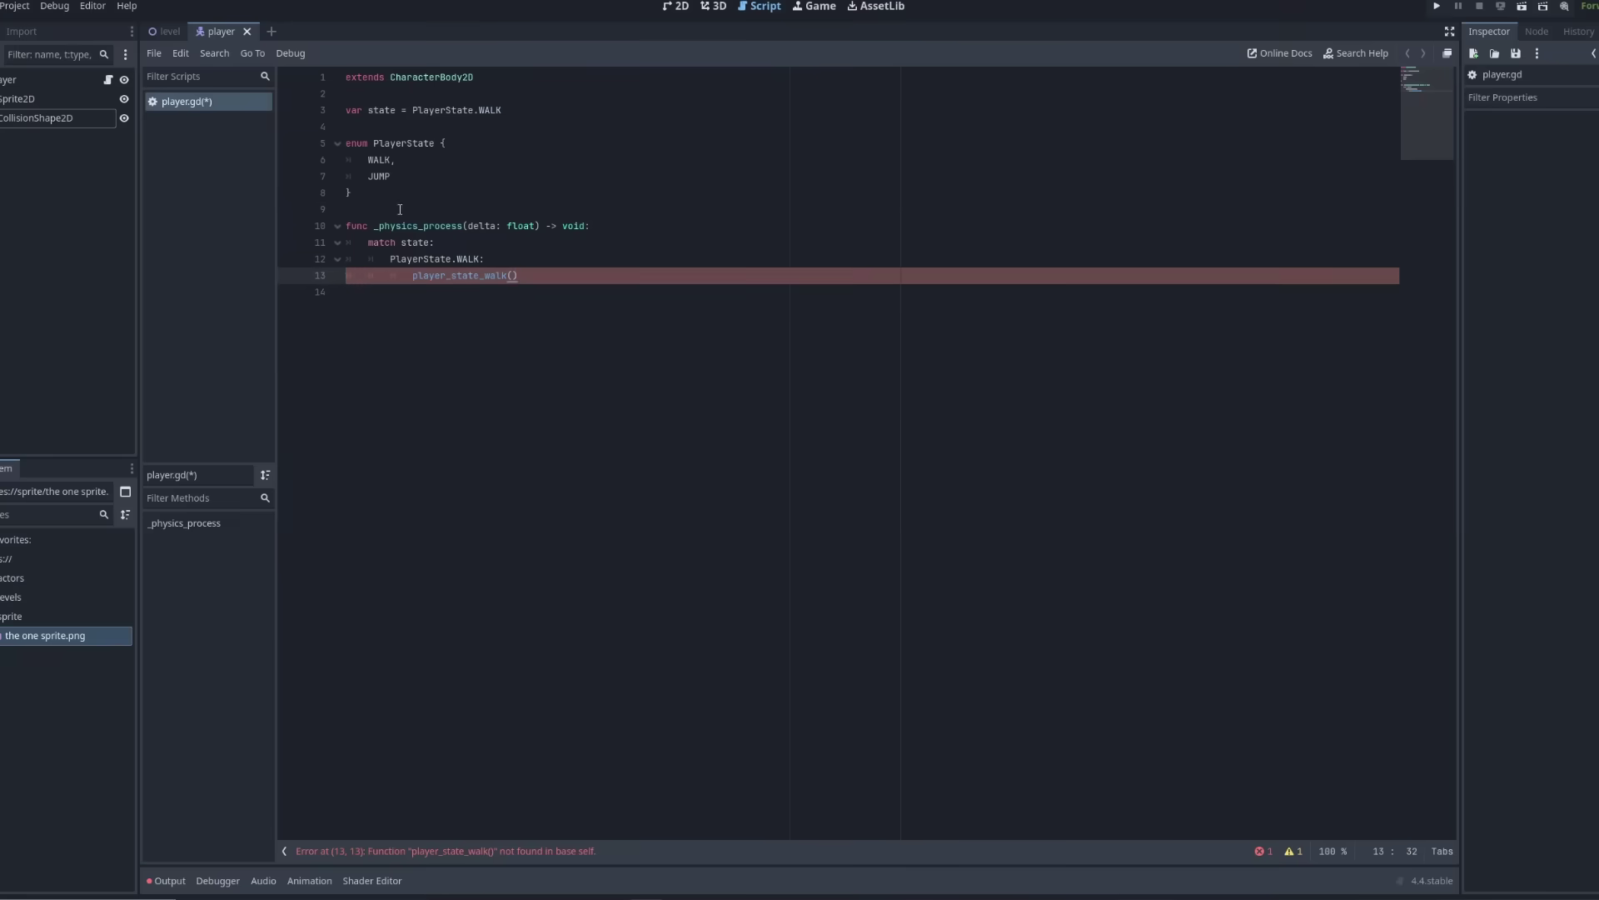
Insert blank lines between the PlayerState enum and the _physics_process function in player.gd.
left_click(400, 209)
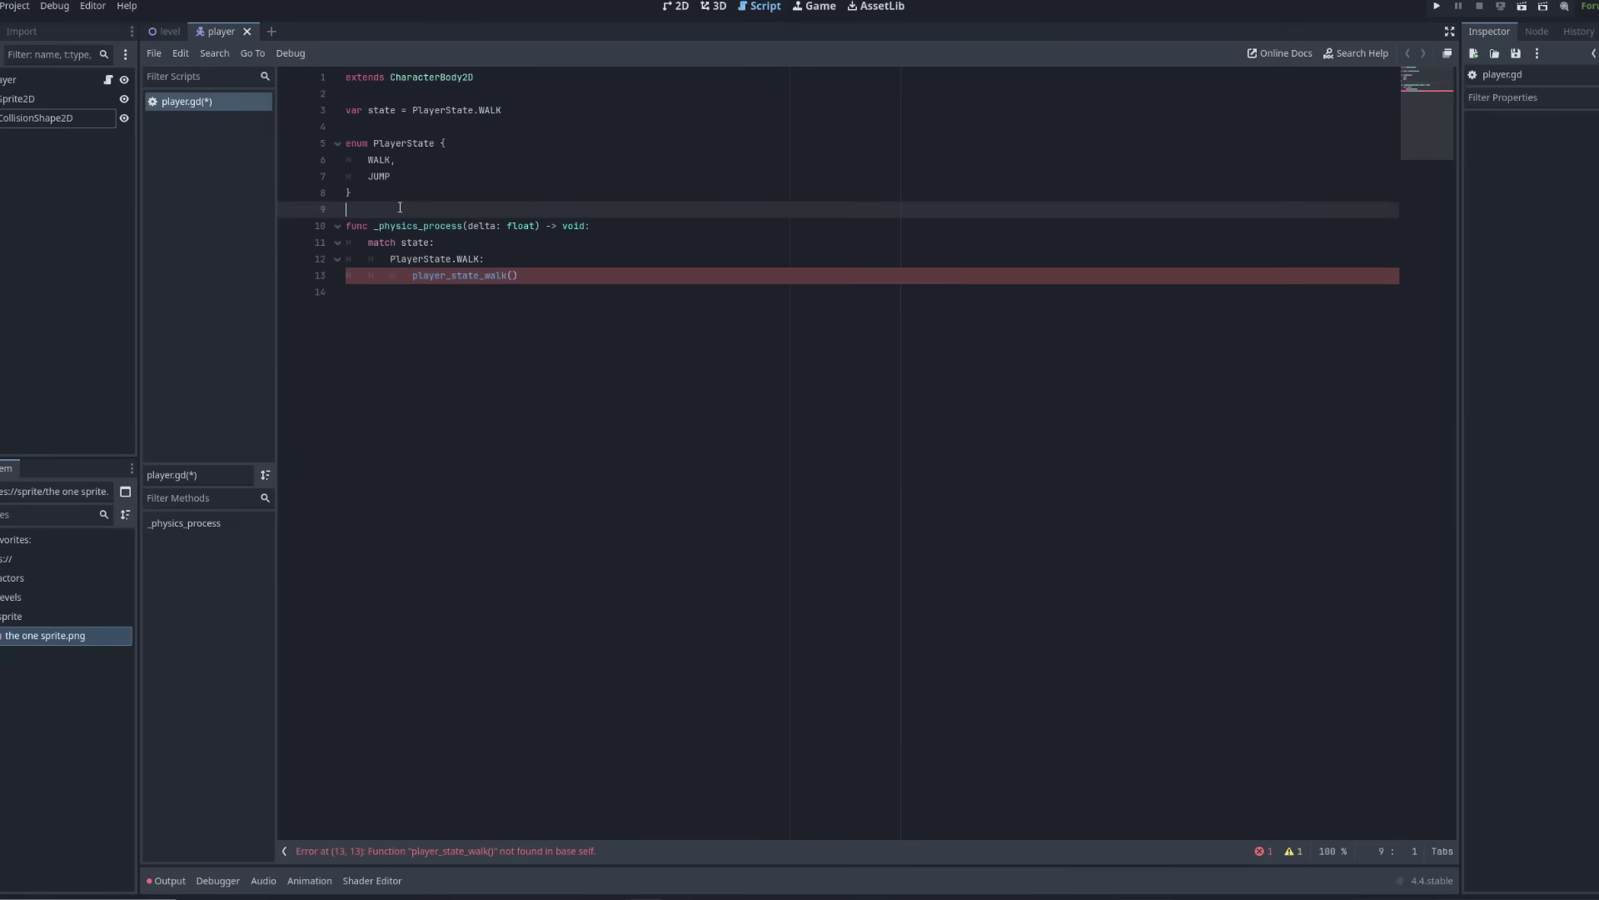
key("Return")
key("Return")
key("Up")
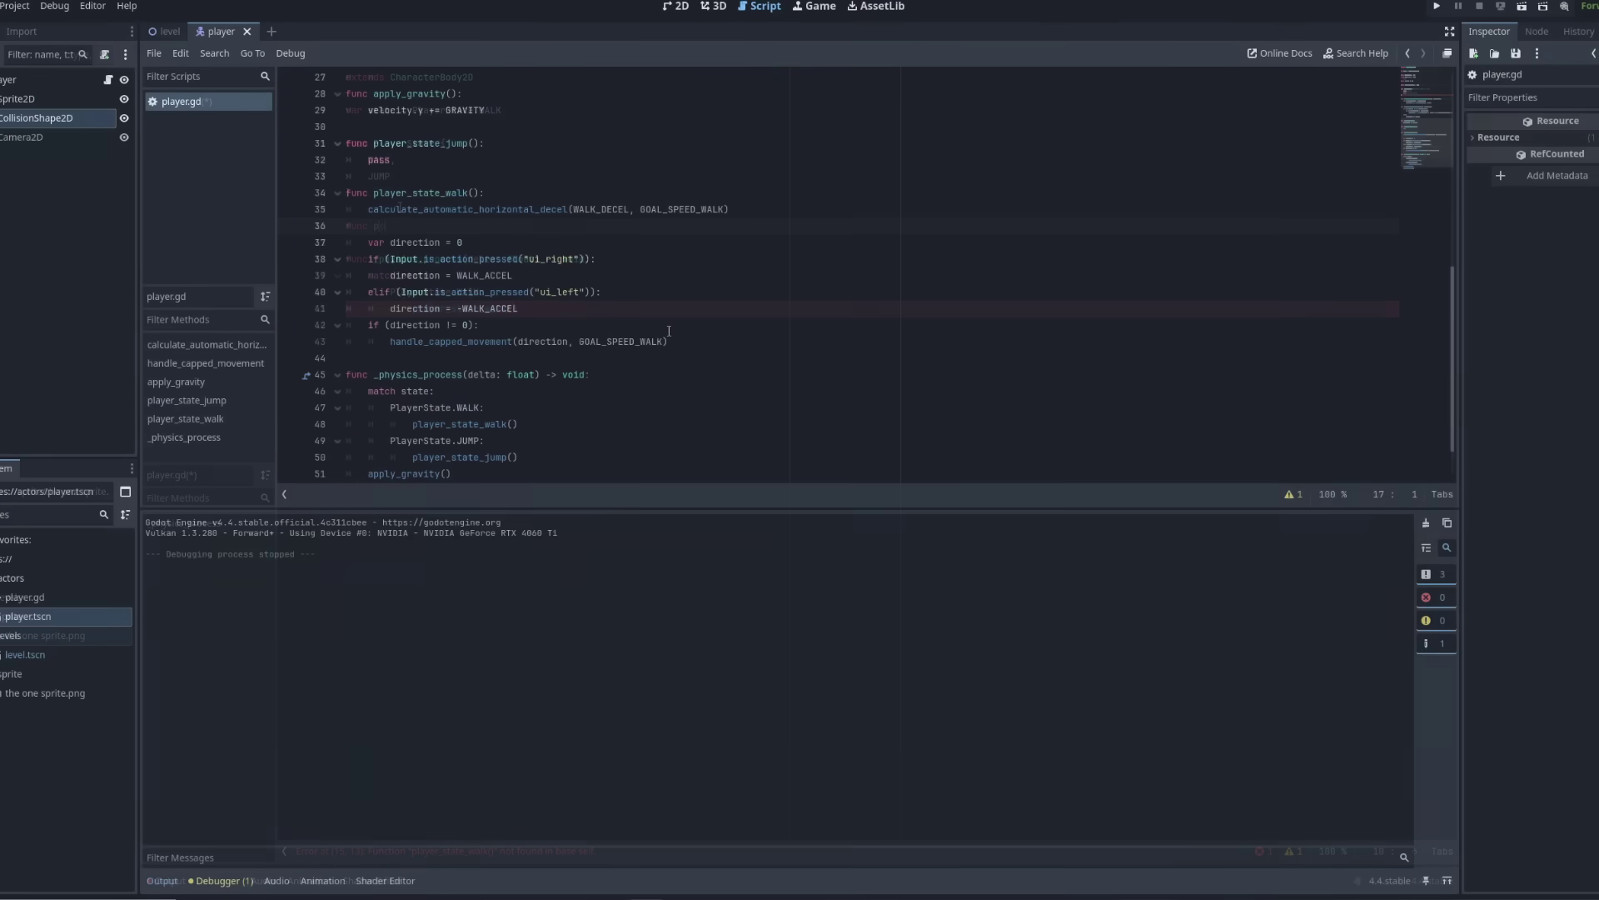
left_click_drag(405, 159, 369, 165)
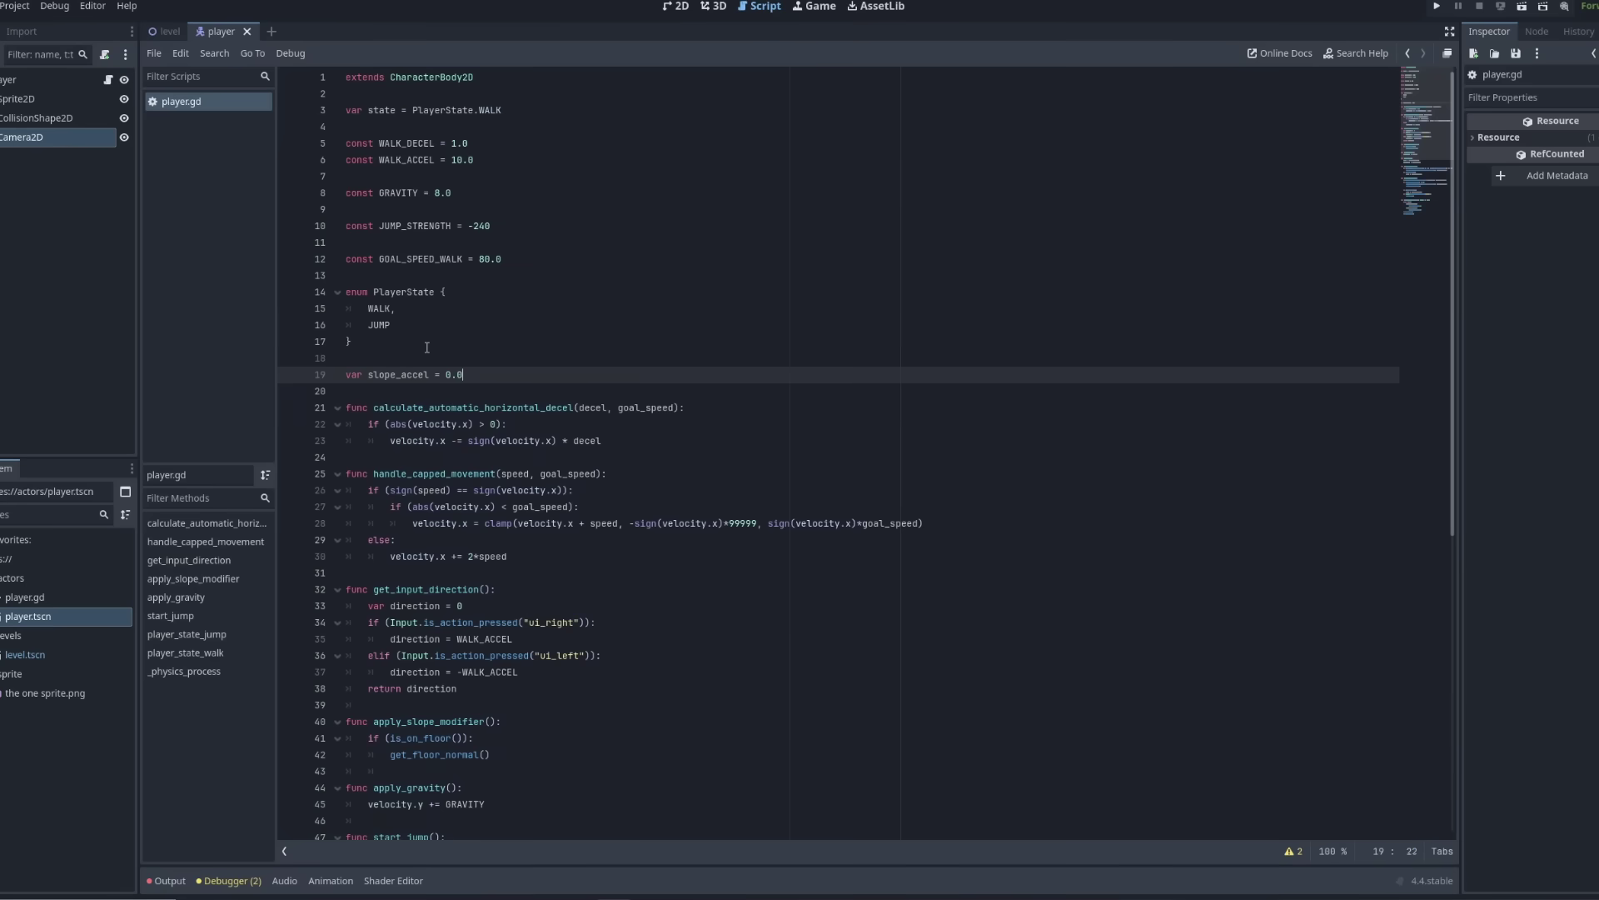
Add an else branch after the is_on_floor() block in the apply_slope_modifier function.
scroll(526, 623, "down", 4)
left_click(499, 556)
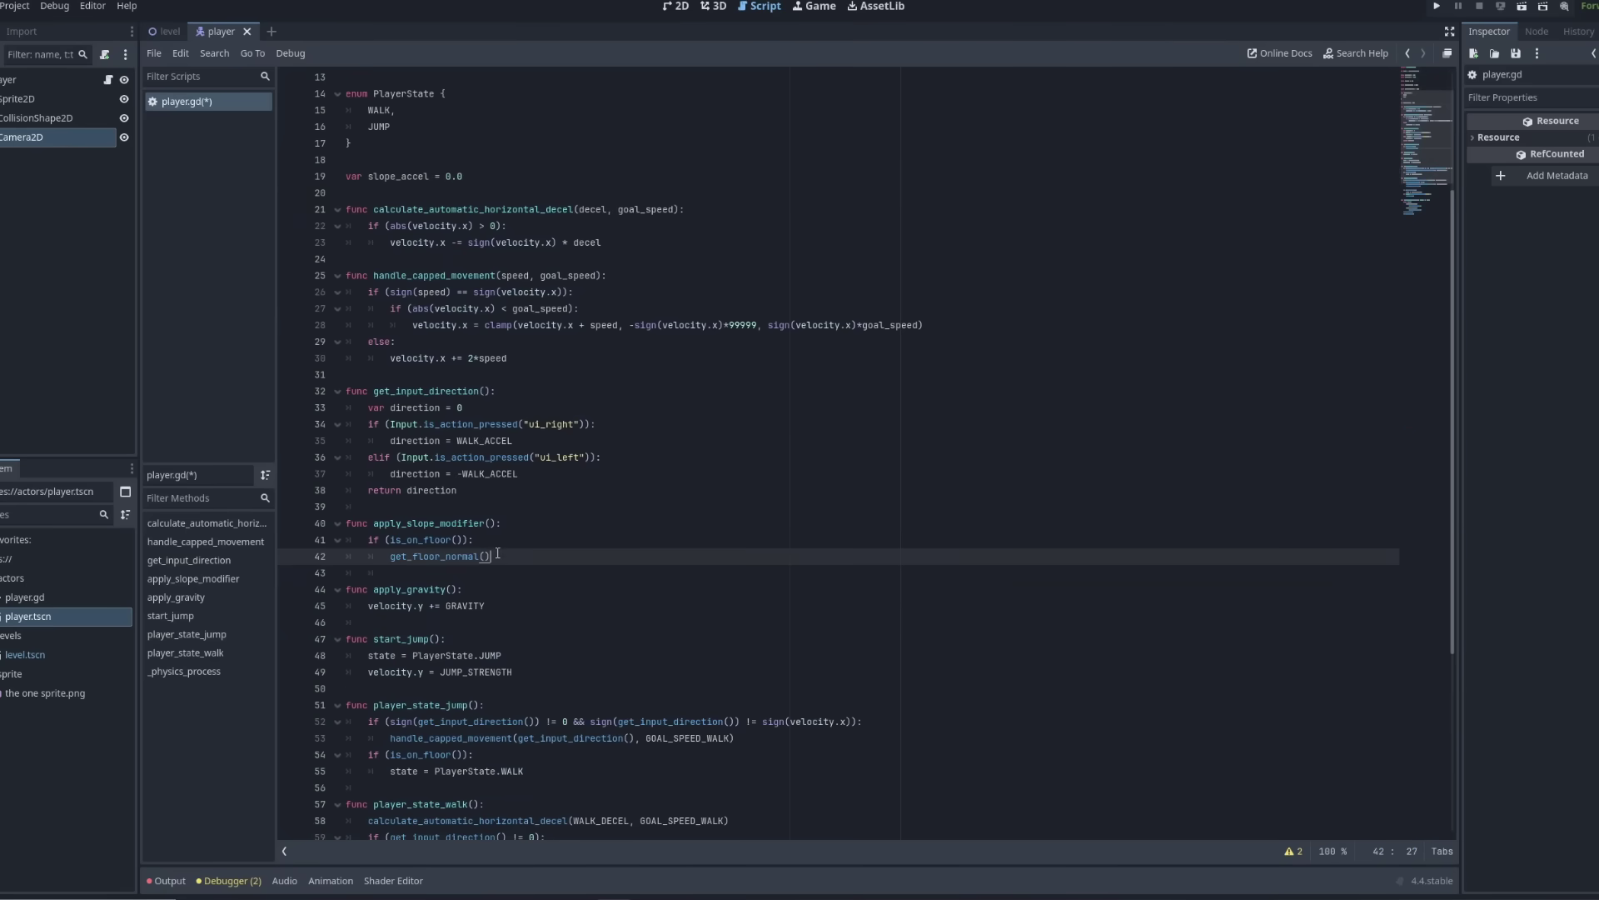
key("Return")
type("else")
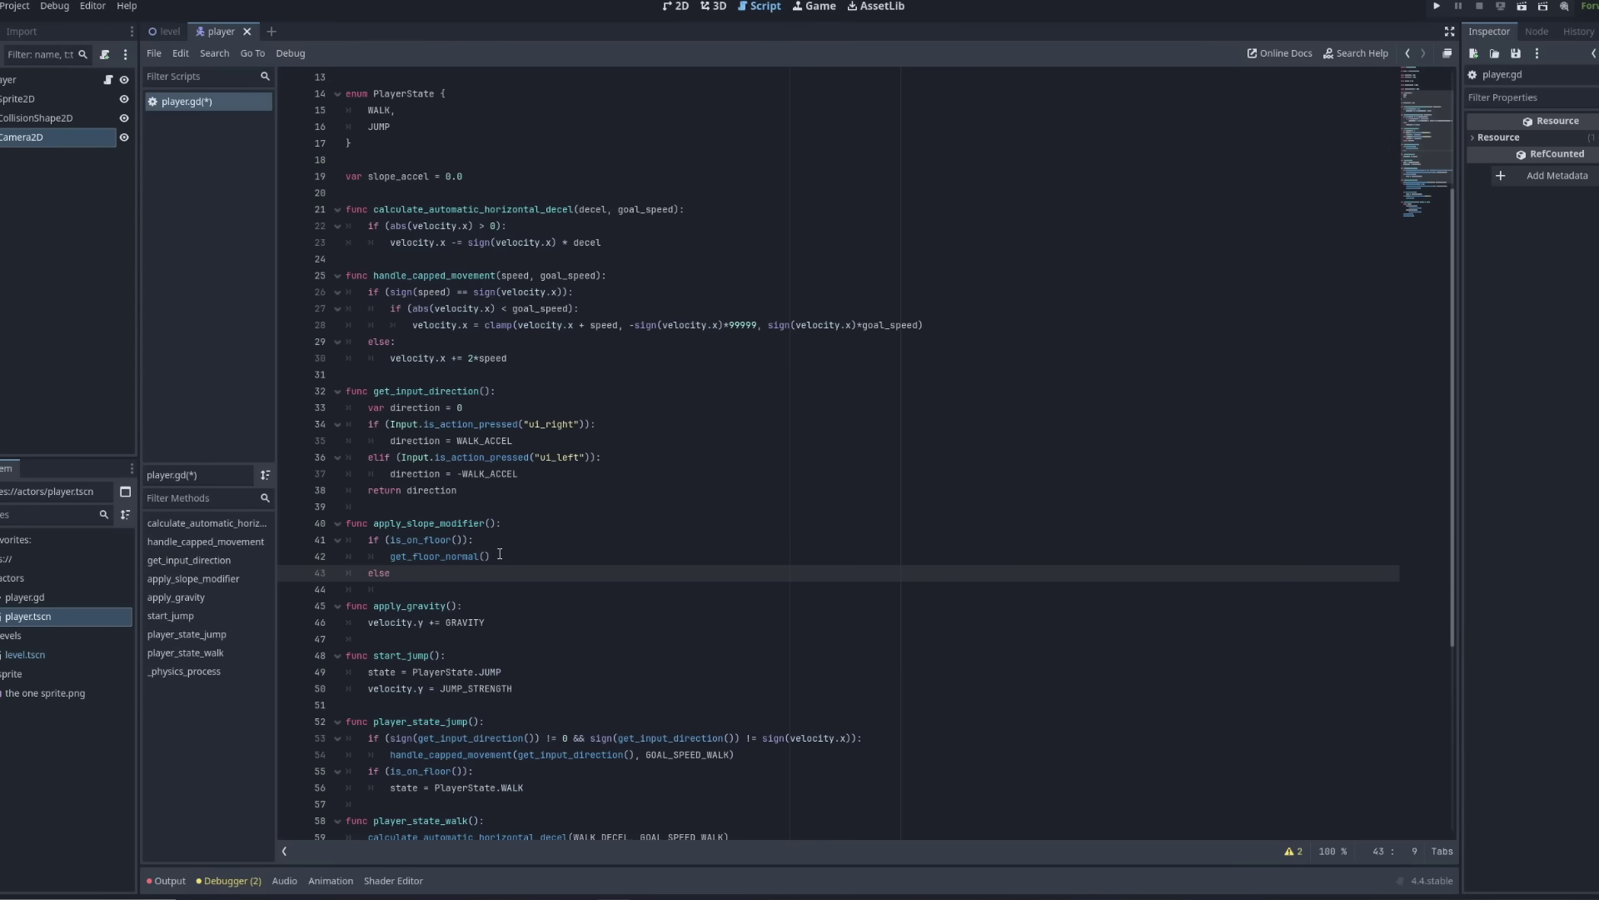
type(":")
key("Return")
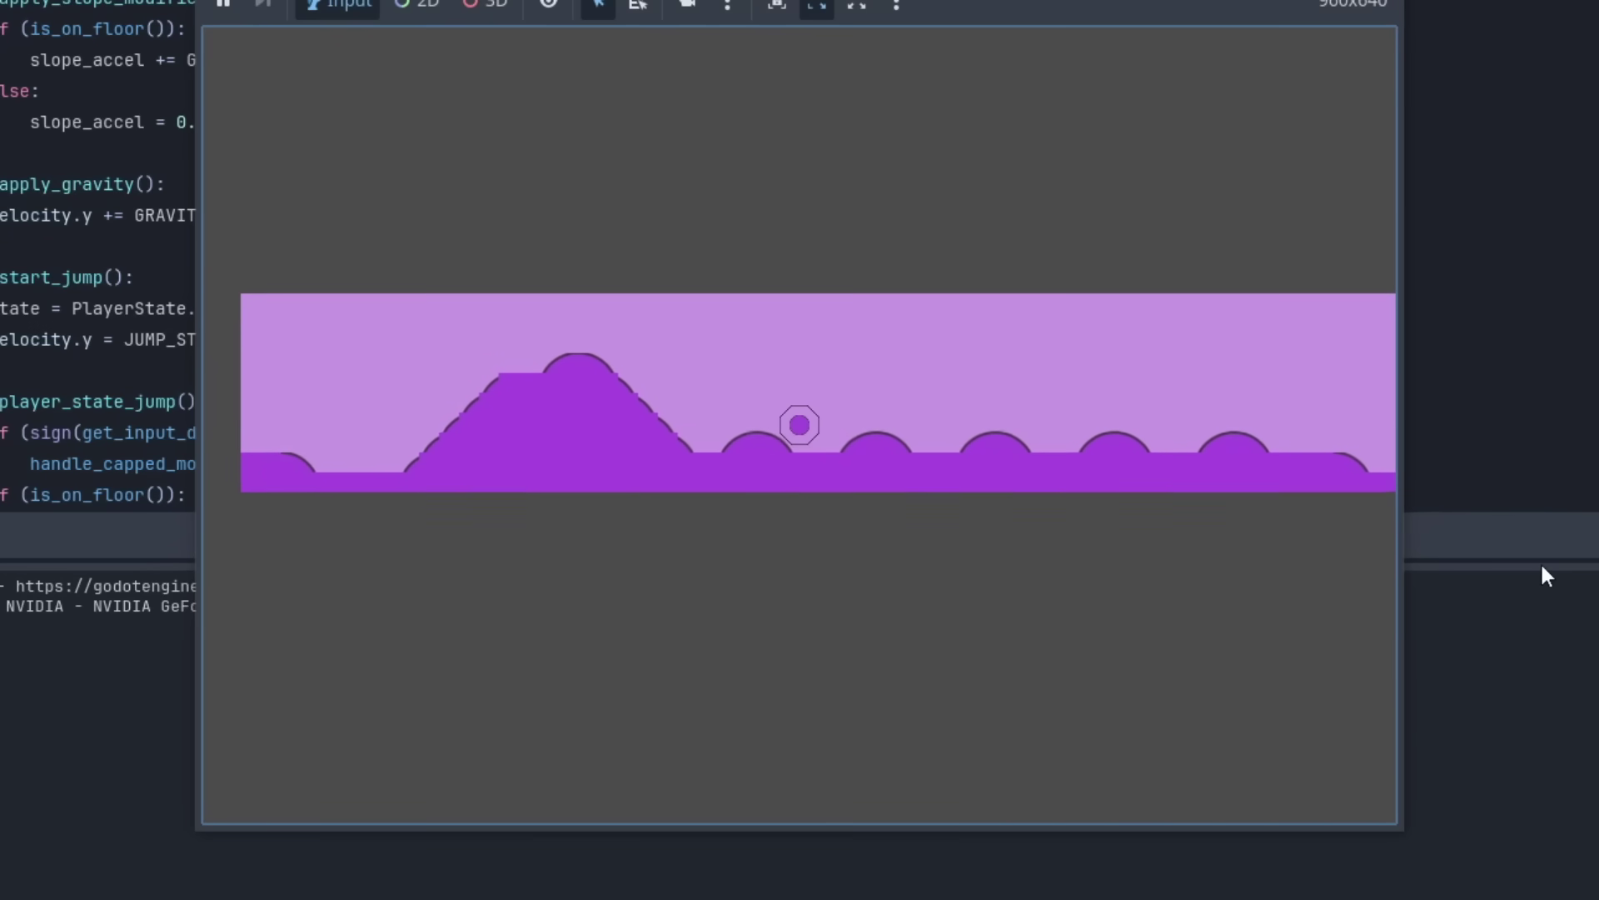
Playtest the slope acceleration by walking the octagon character right across the hills.
key("Right")
key("Right")
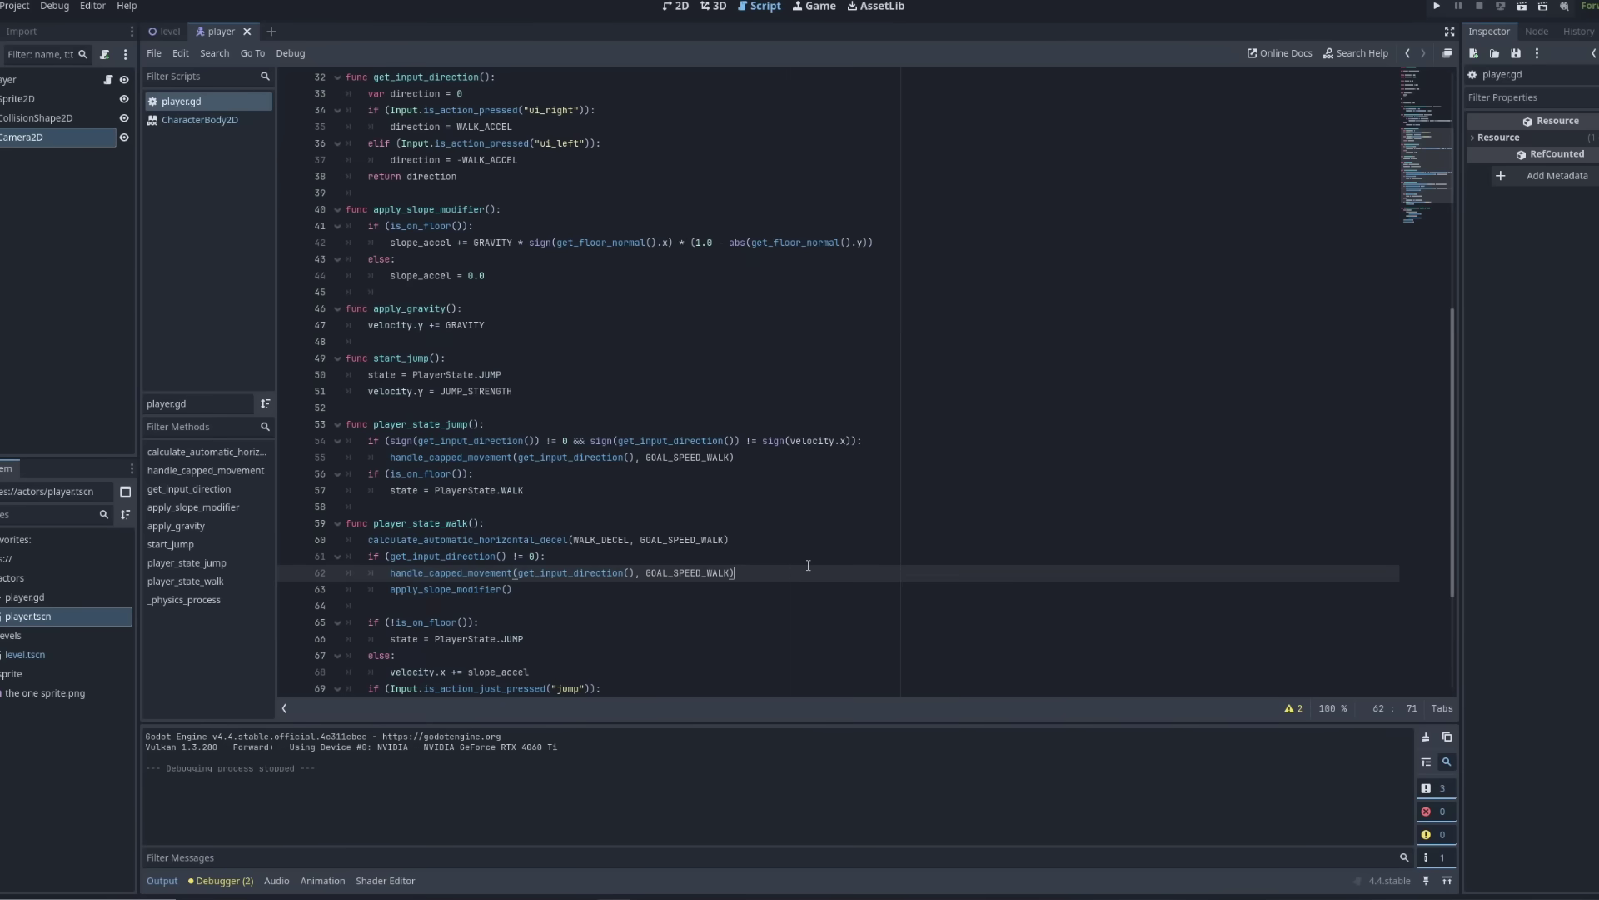
Try to extend the is_on_floor() condition in player_state_jump with an additional && input check.
scroll(812, 567, "down", 4)
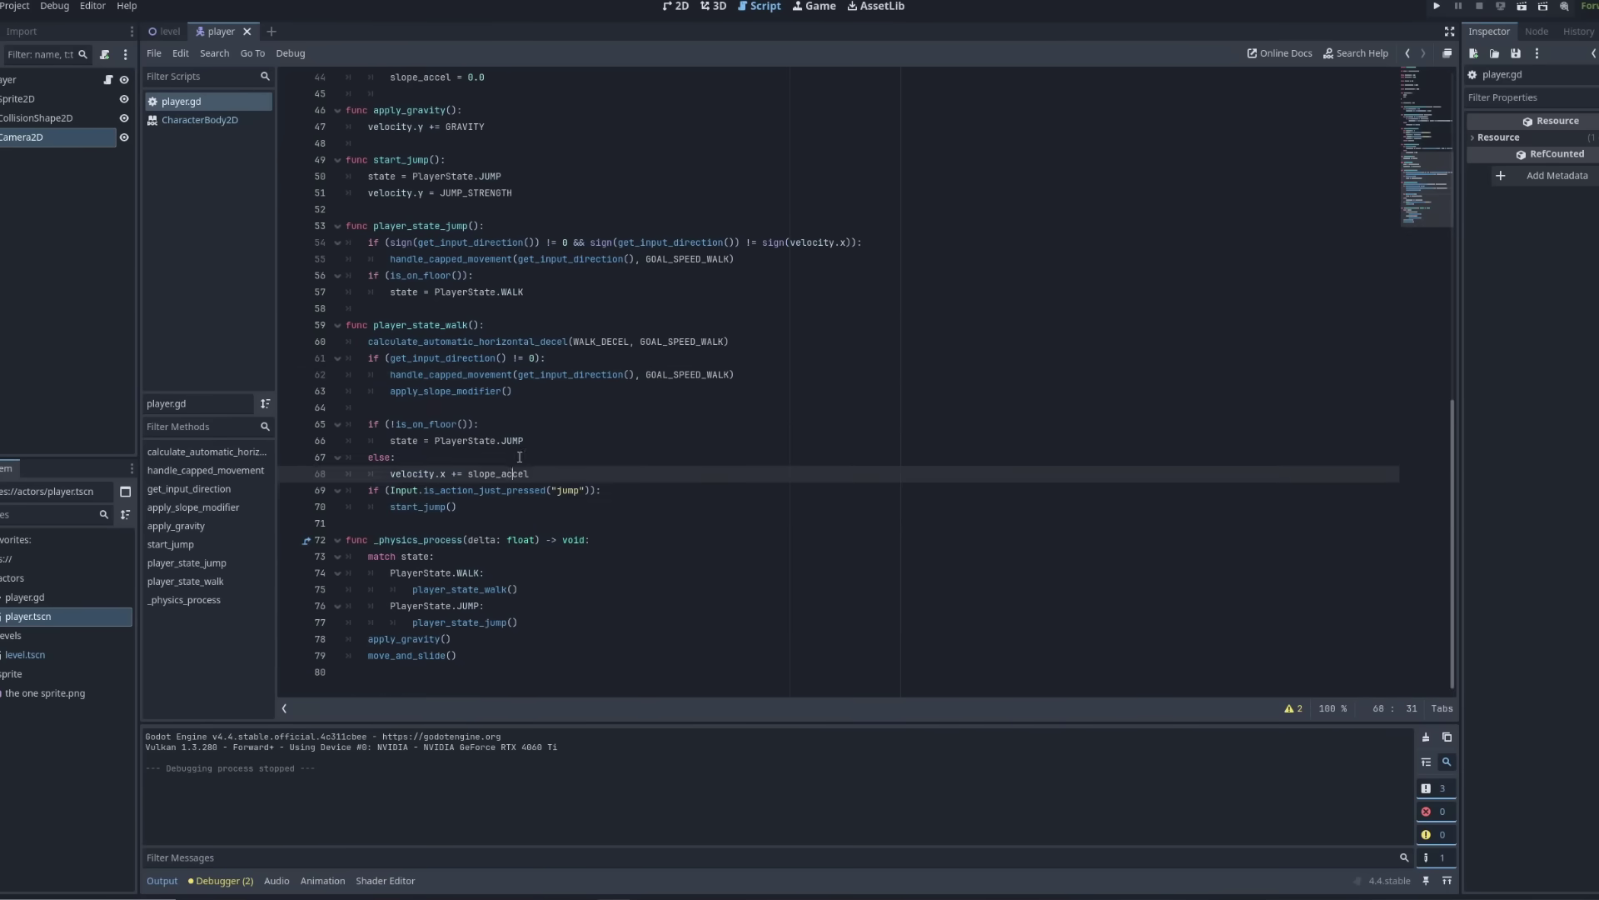
scroll(421, 272, "up", 5)
left_click(463, 275)
type("&& input.is")
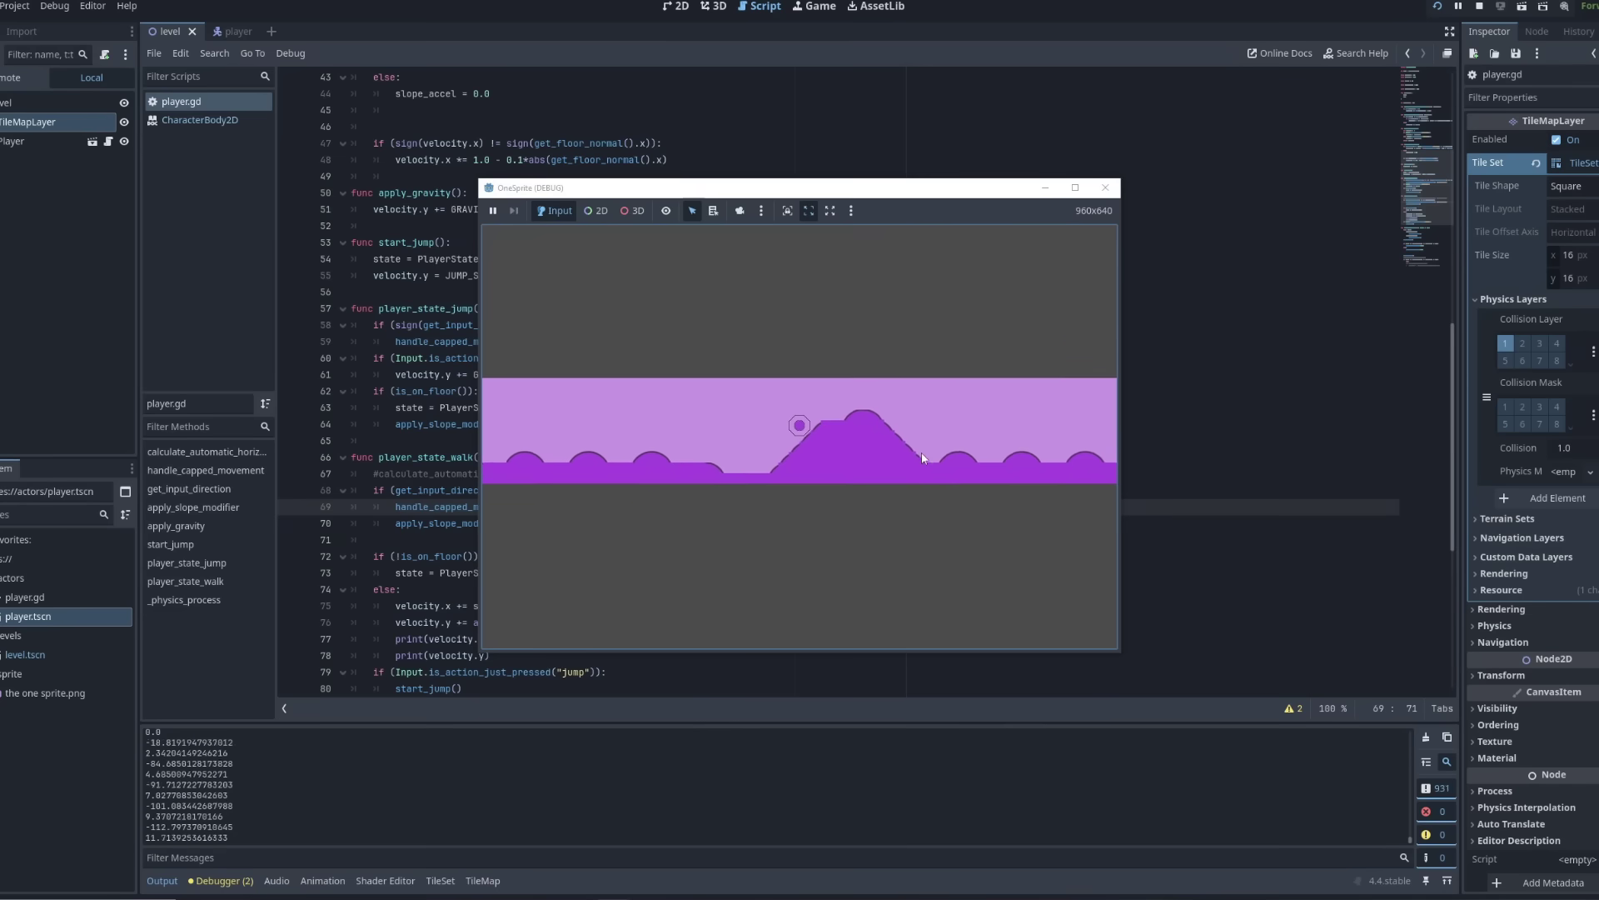
Make the character jump near the large hill in the running playtest.
key("space")
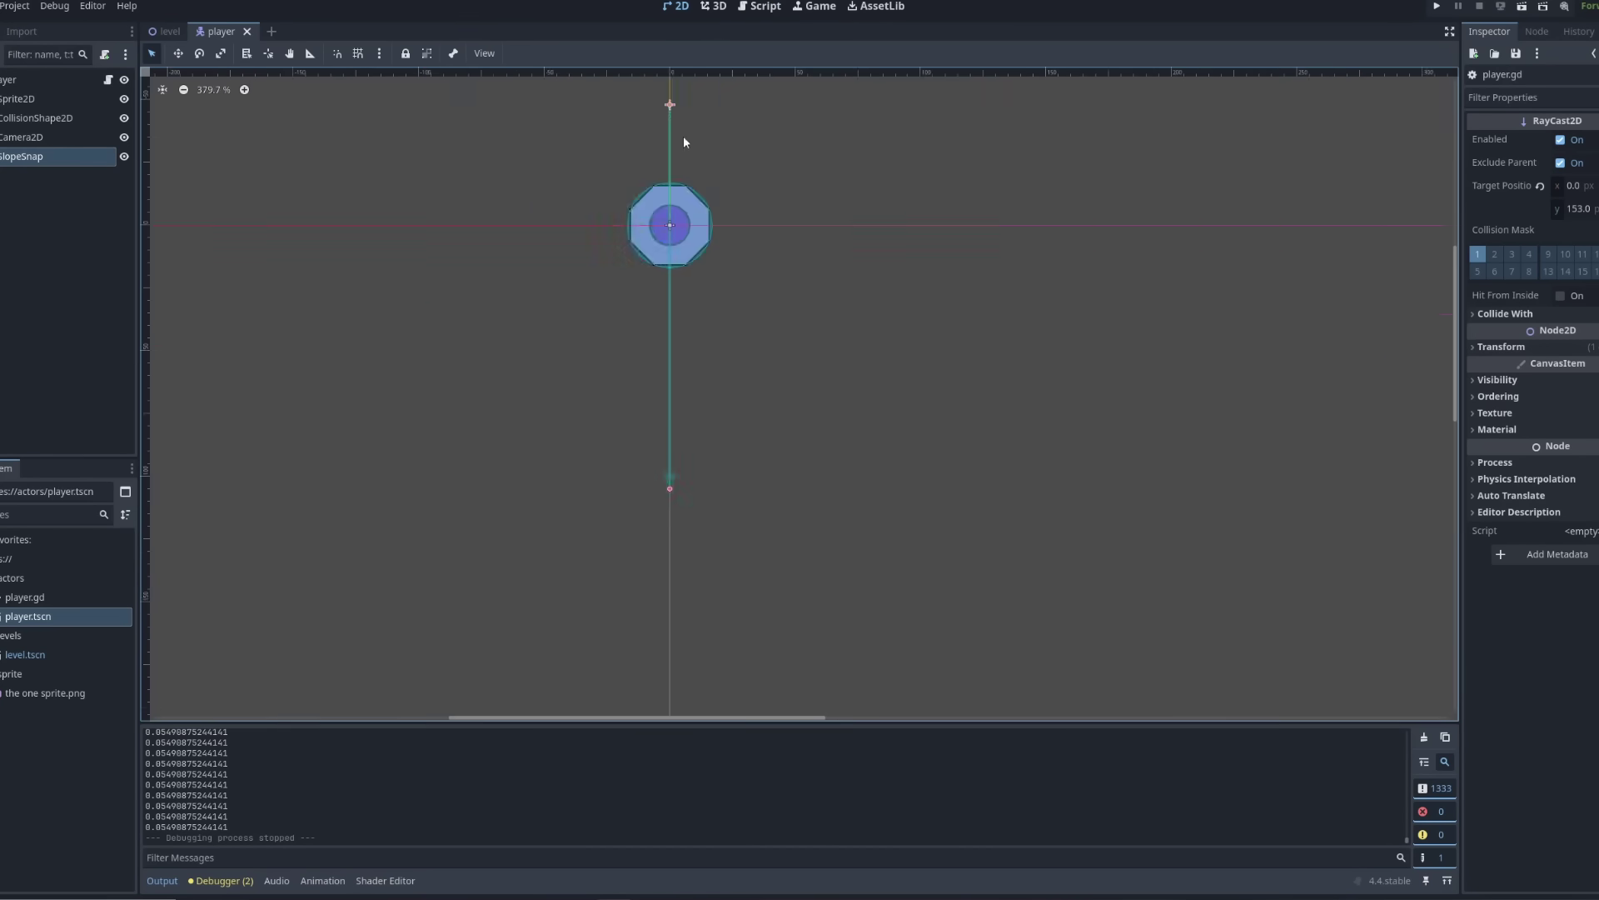
Move the player's sprite and collision shape up together so the octagon's base rests on the scene origin.
scroll(608, 125, "up", 3)
scroll(842, 267, "up", 2)
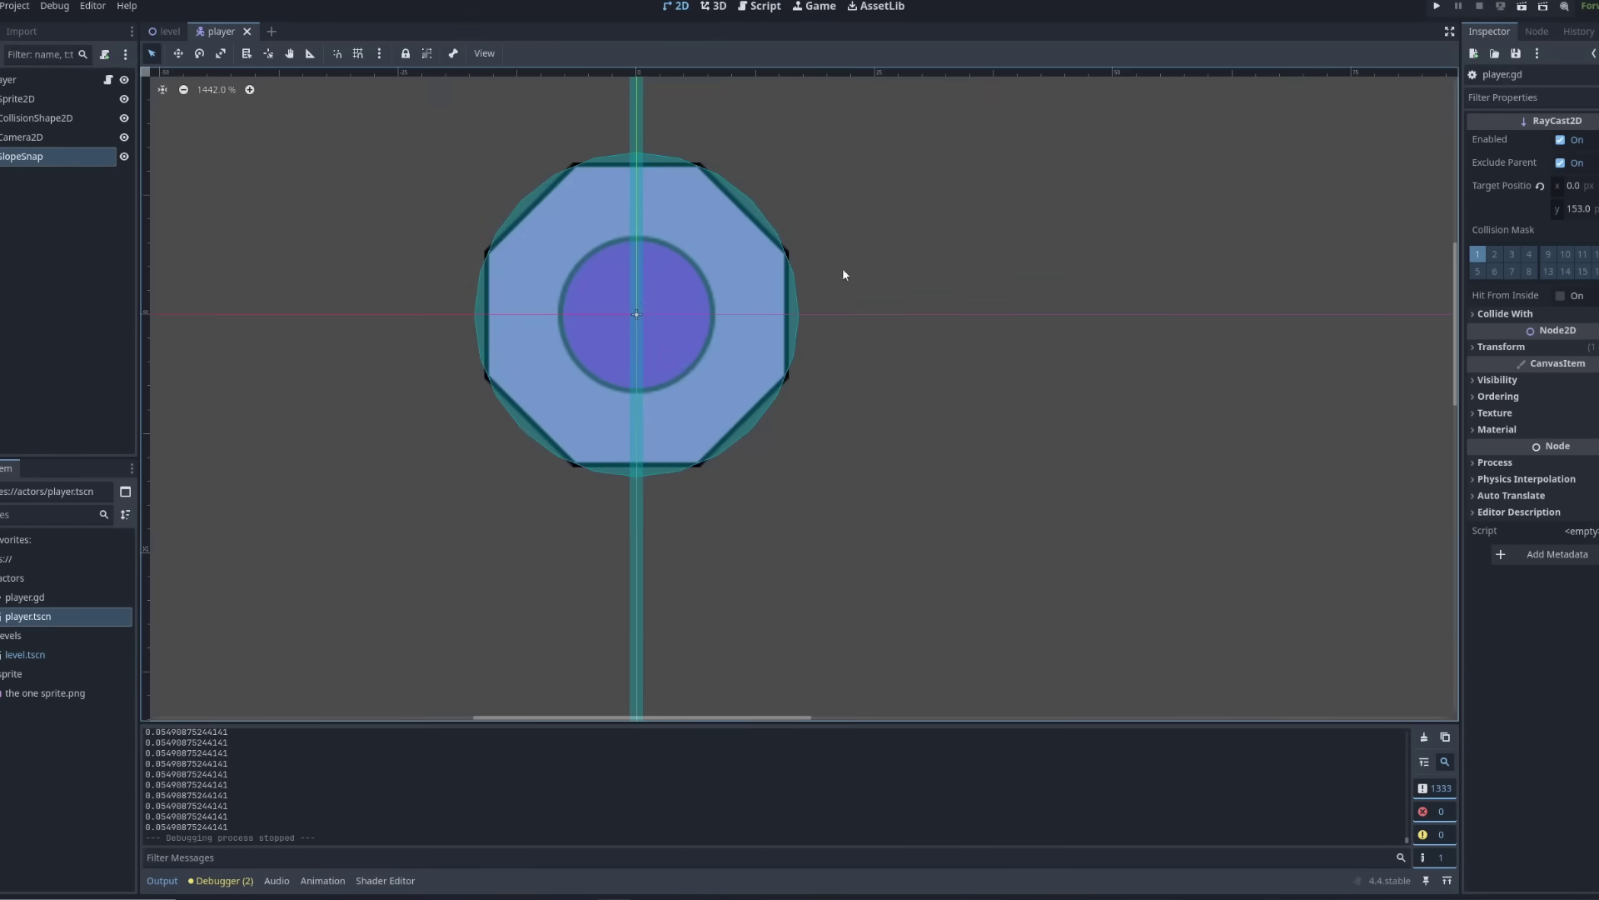
left_click(48, 97, "ctrl")
key("w")
left_click_drag(735, 529, 735, 366)
scroll(608, 311, "up", 10)
scroll(627, 302, "down", 9)
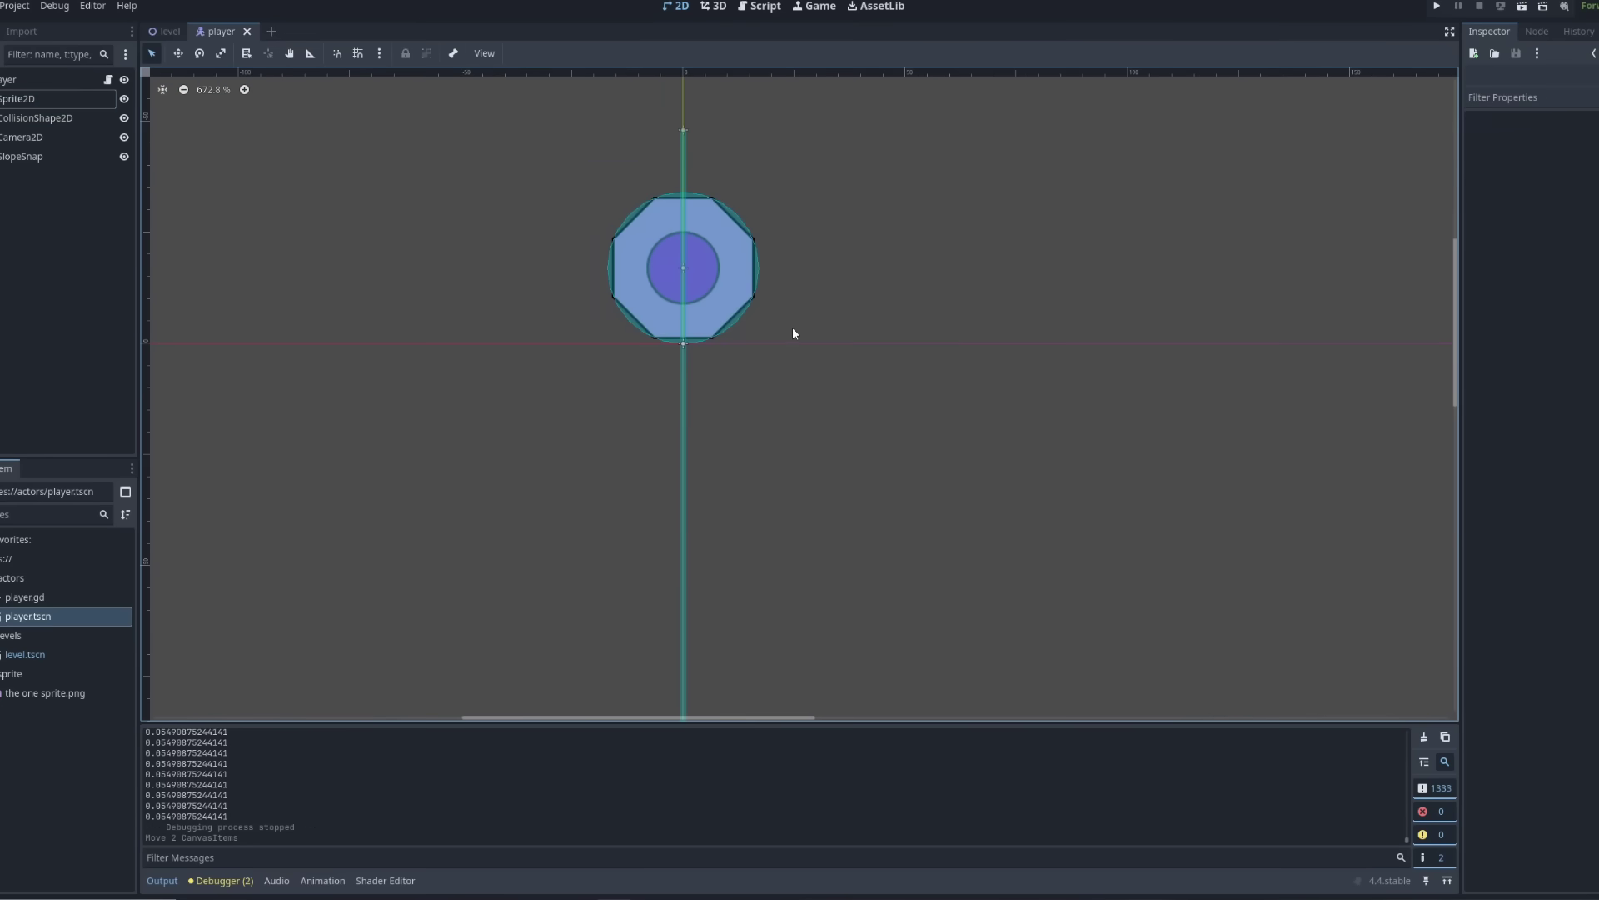
Run the game and walk the character right to test the repositioned player on the slopes.
key("F5")
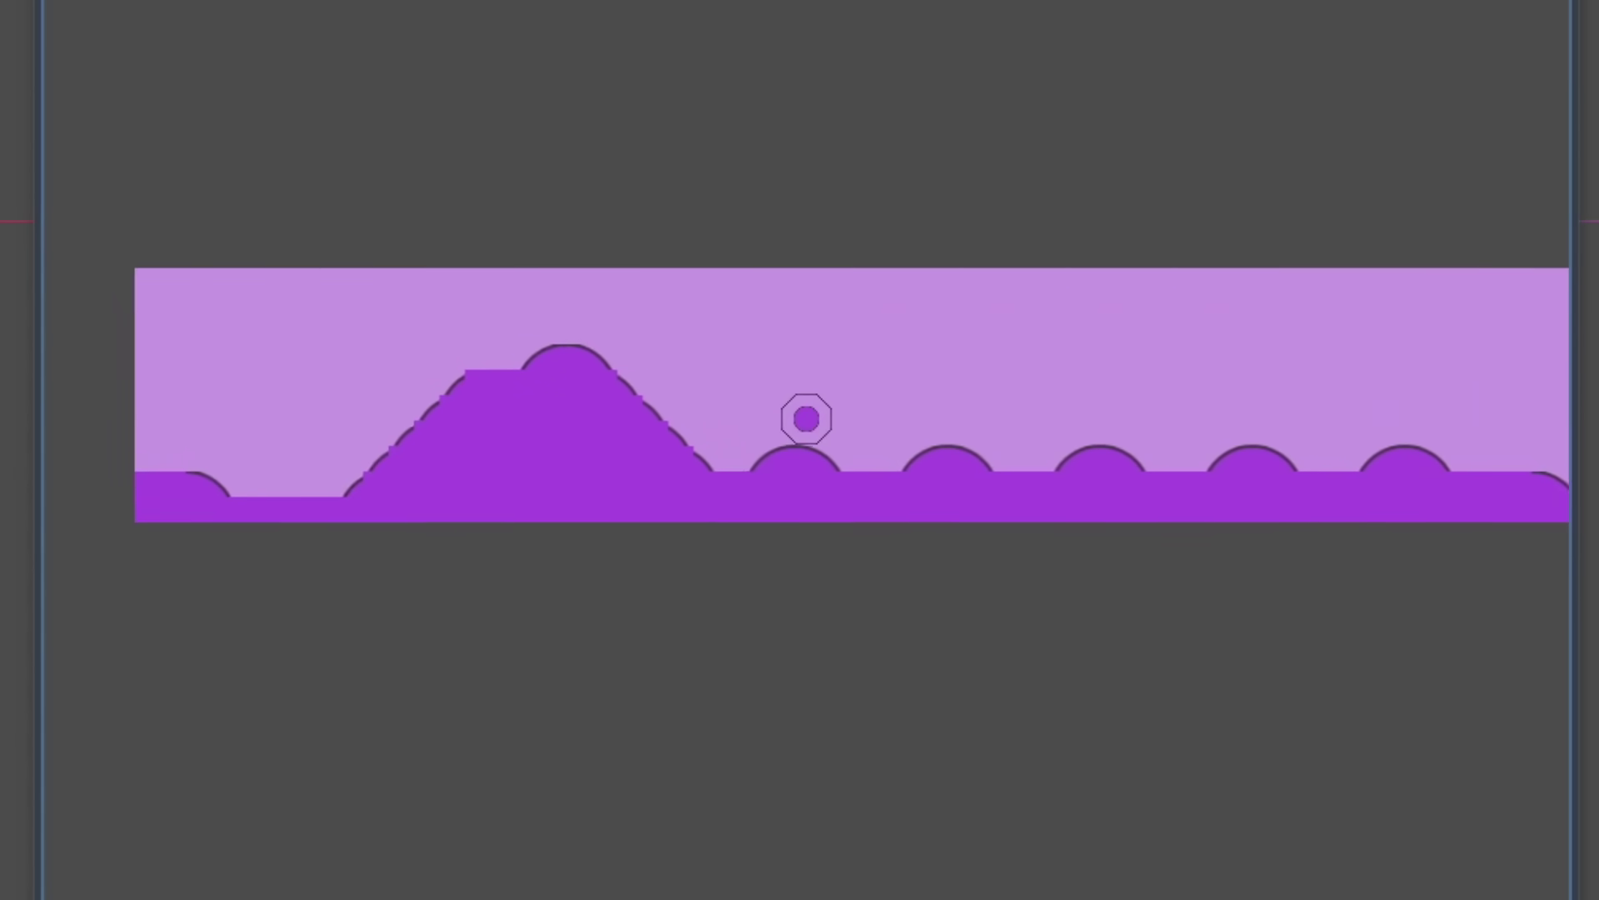
key("Right")
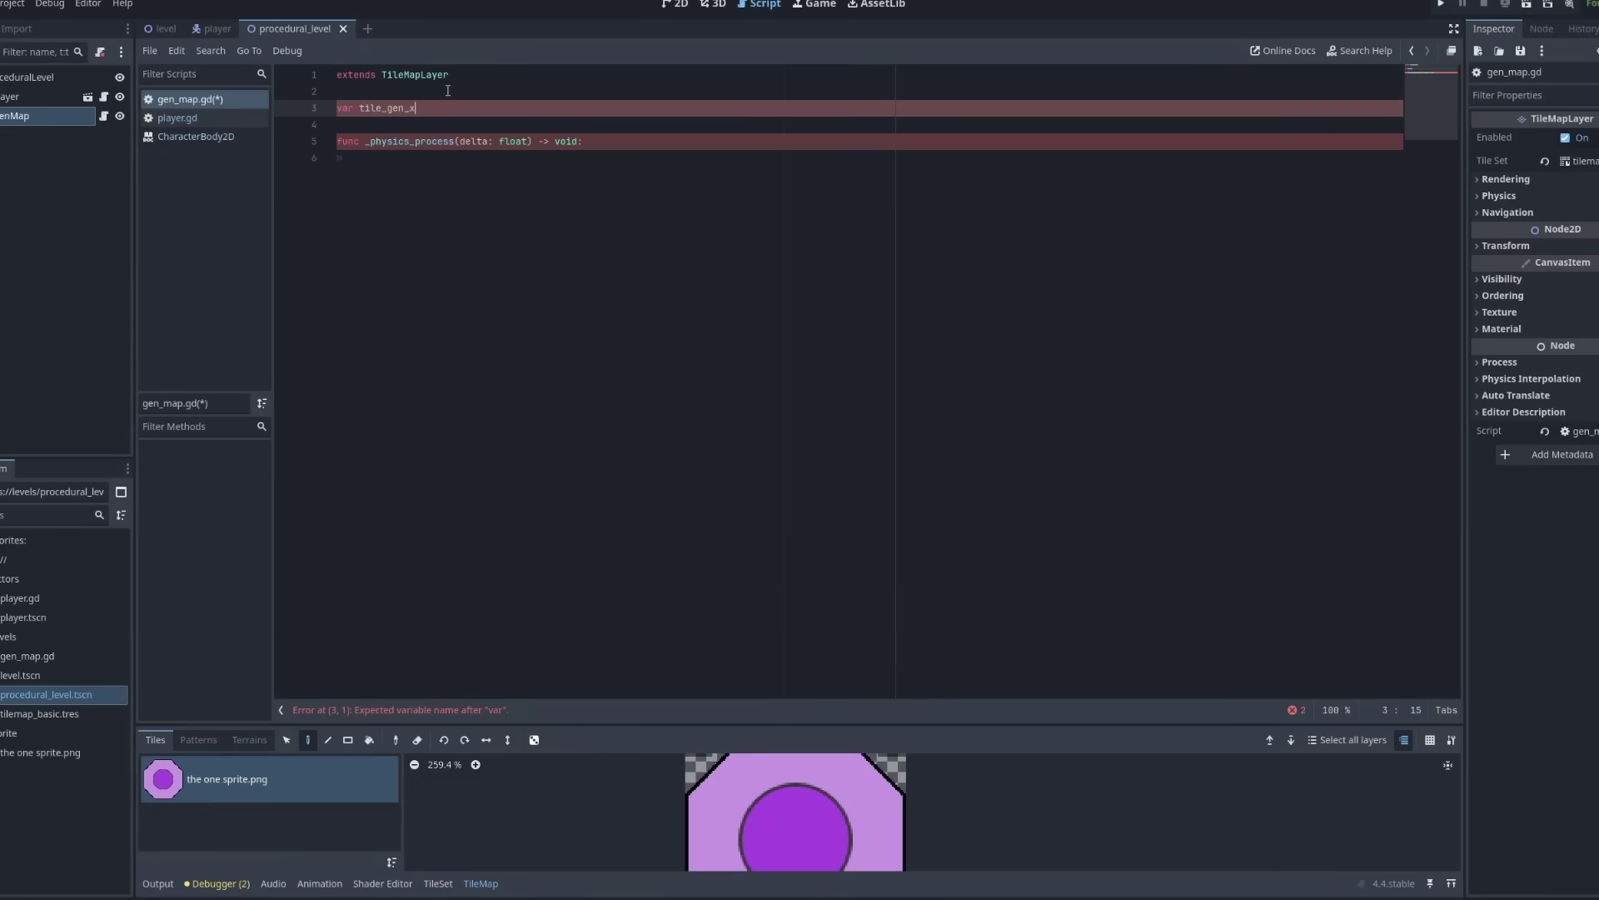
Complete the variable name tile_generation_x and declare var player = get_parent().get_node("Player") inside _physics_process of gen_map.gd.
type("ation")
left_click(577, 173)
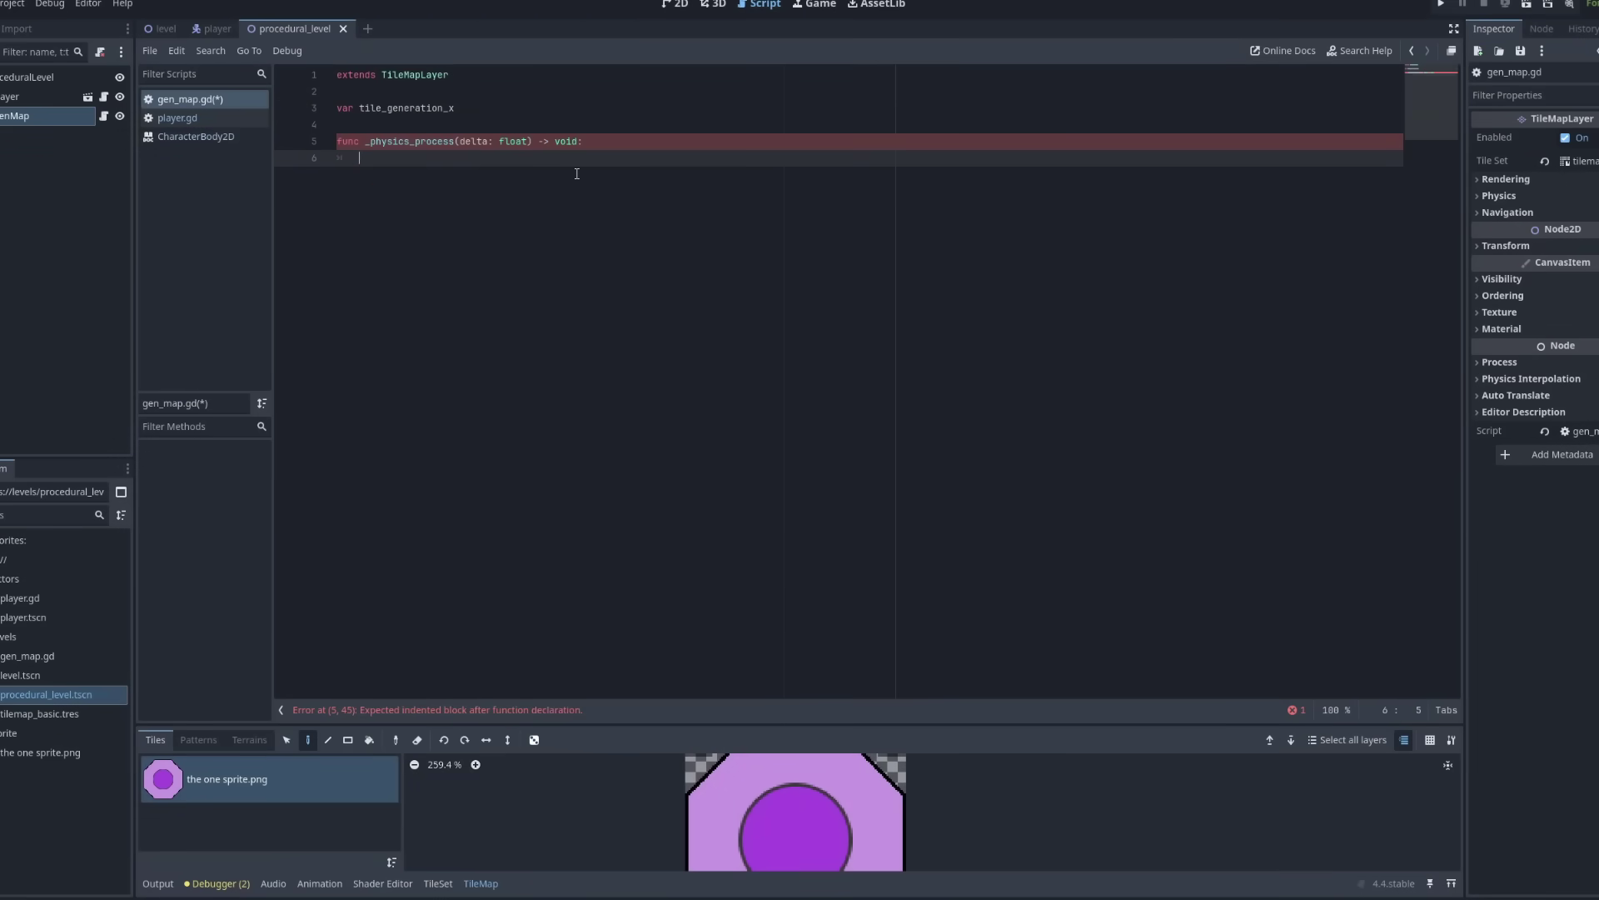
type("var player = get_par")
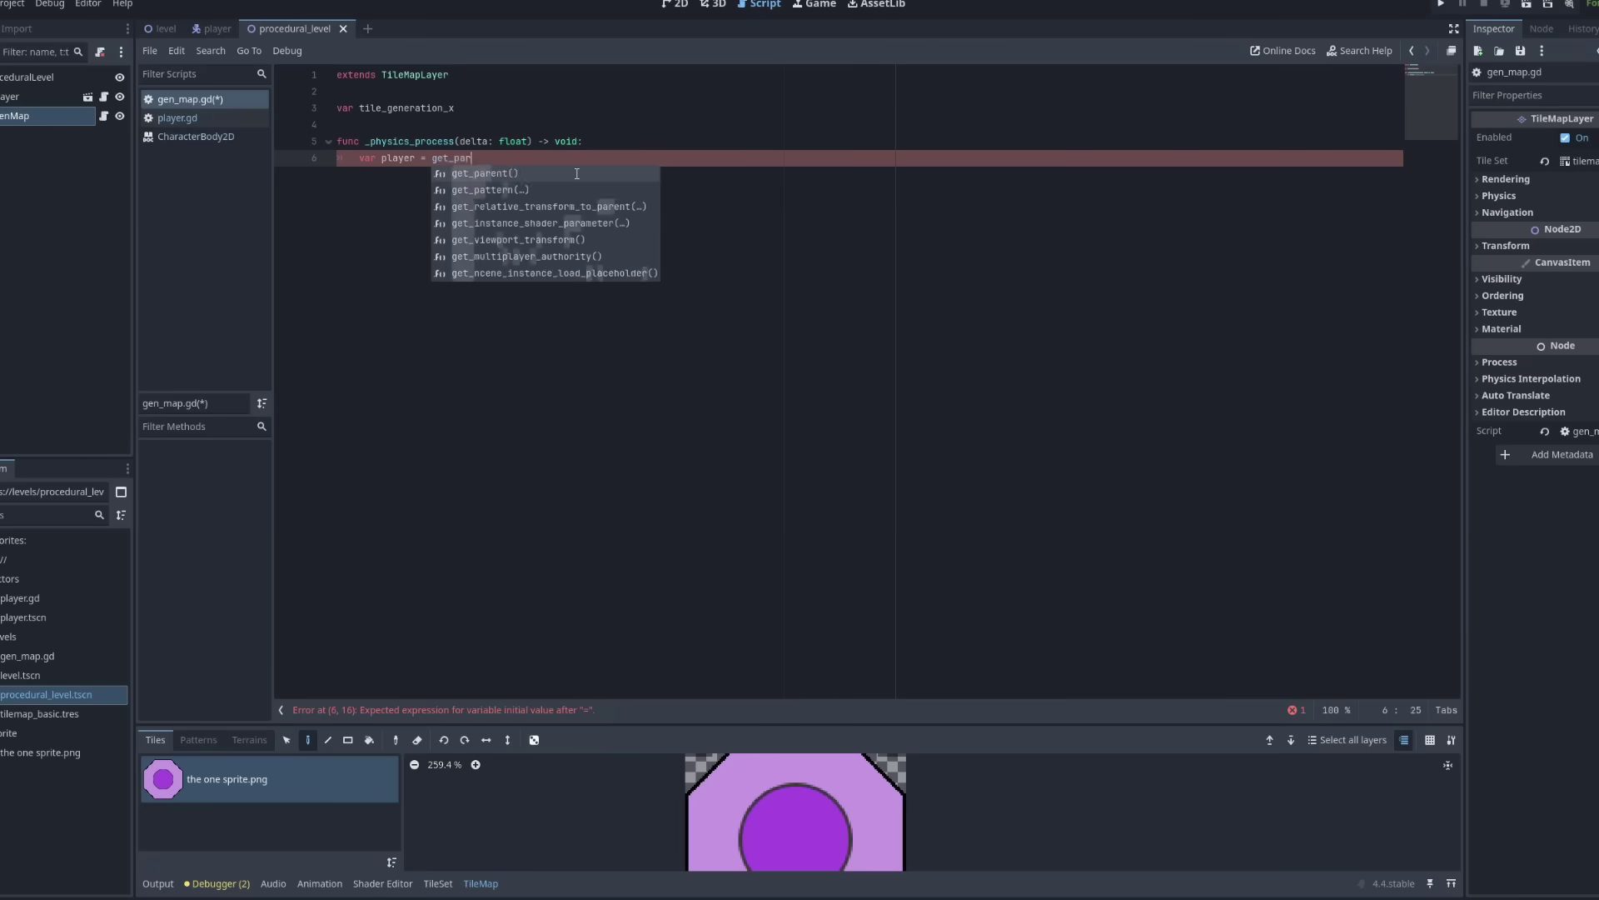
type("ent().get_node()")
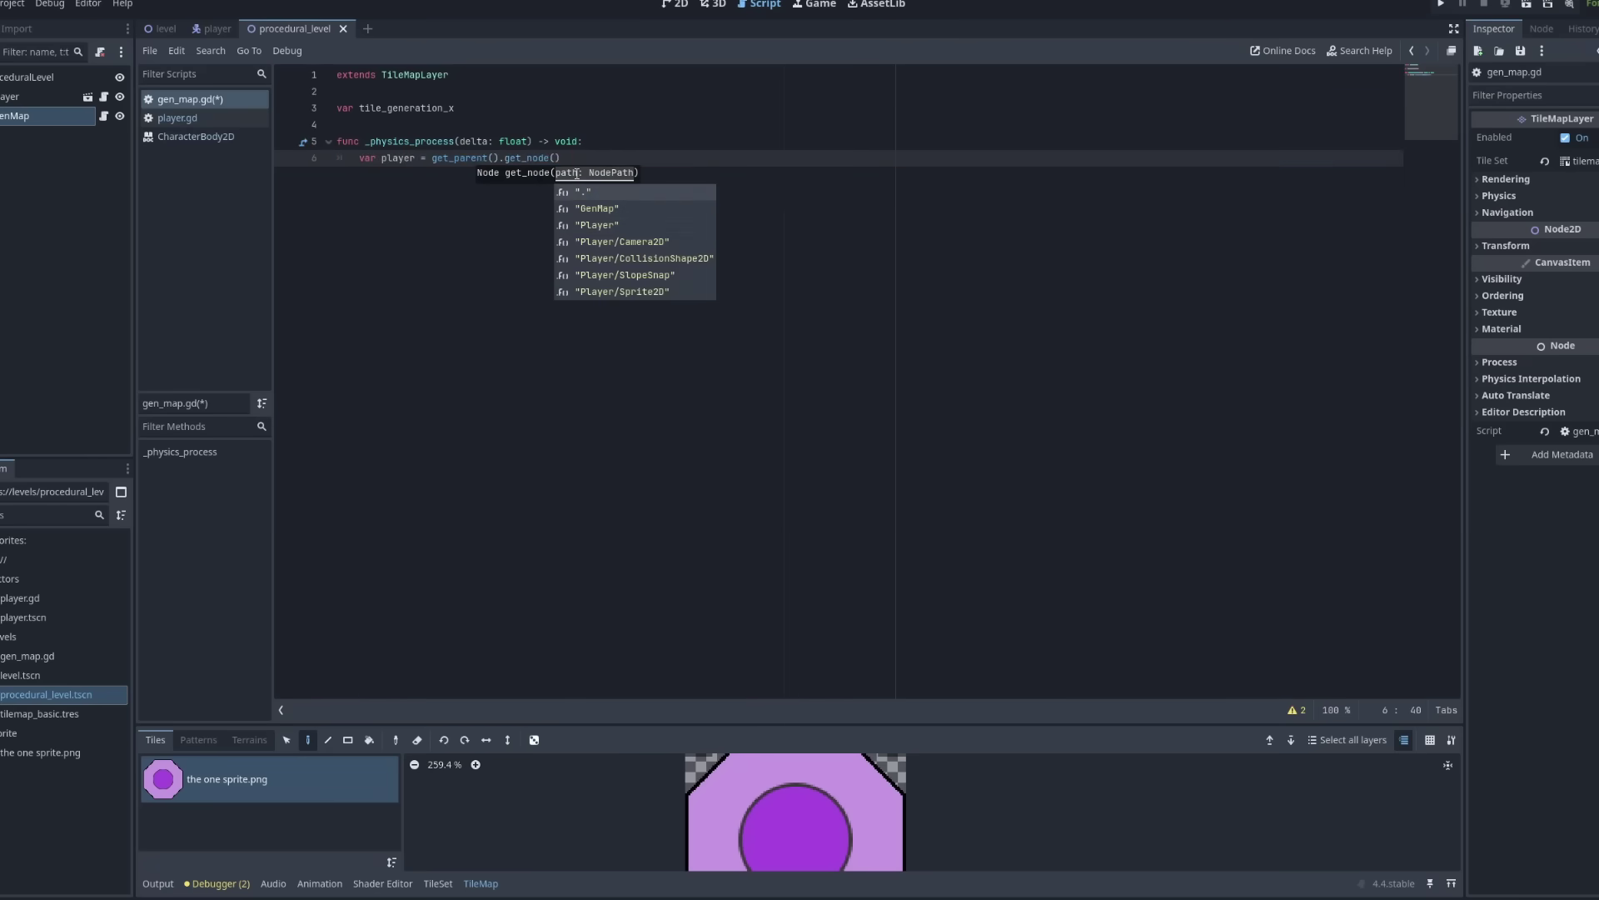
key("Down")
key("Down")
key("Return")
Declare var player_map_pos = local_to_map(player.position) below the player variable.
left_click(653, 157)
key("Return")
key("Return")
type("to_lo")
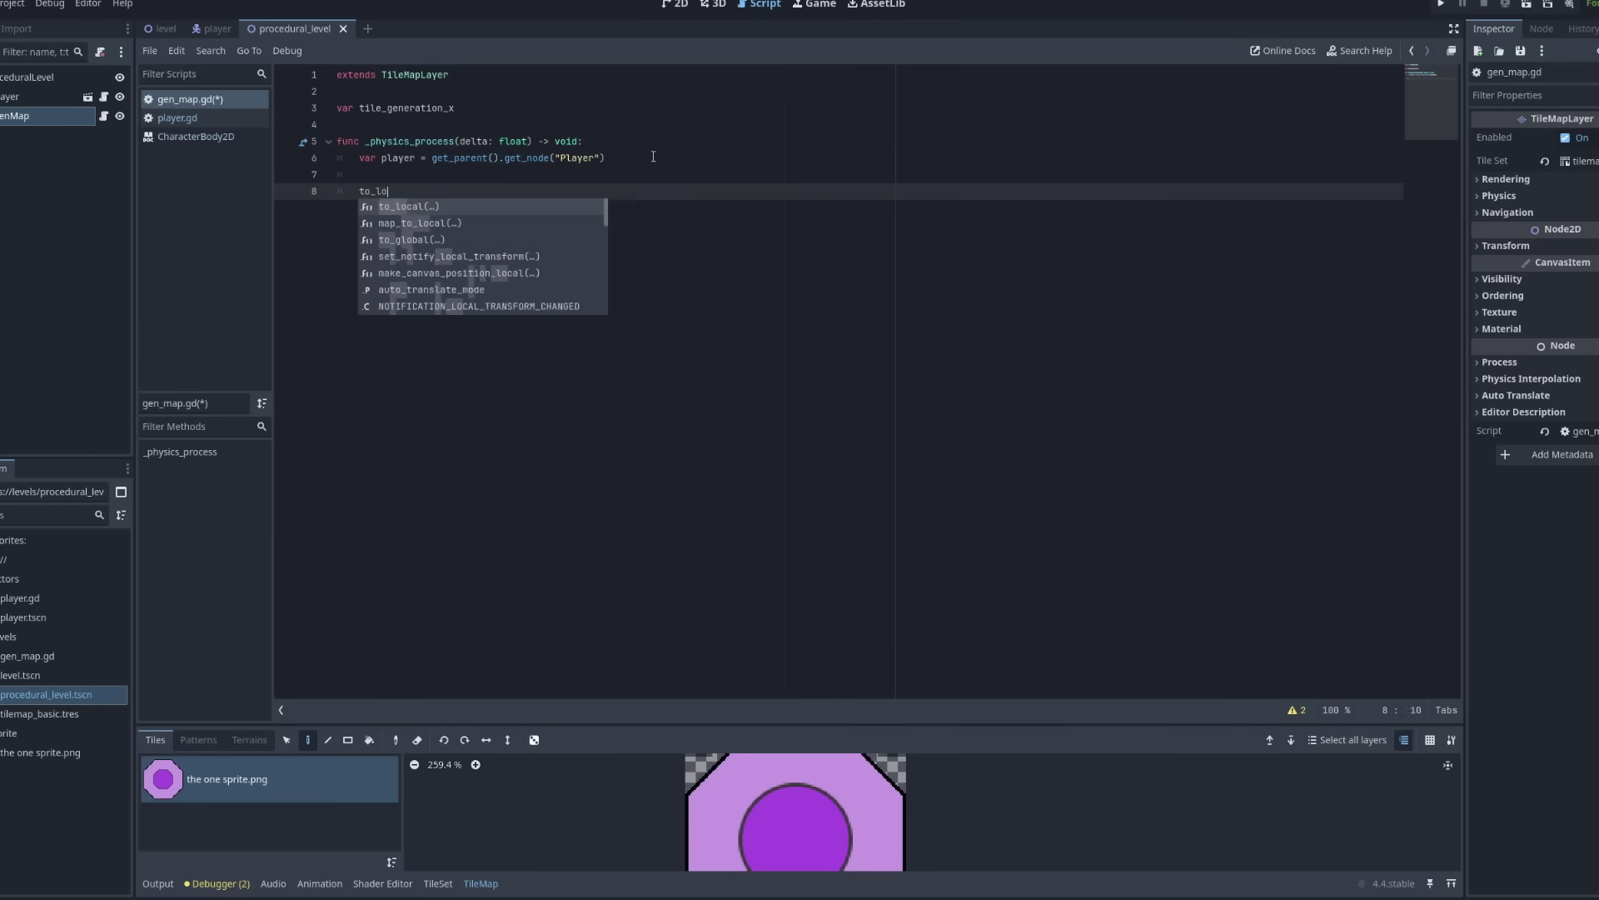
key("BackSpace")
type("loca")
key("Return")
type("player.")
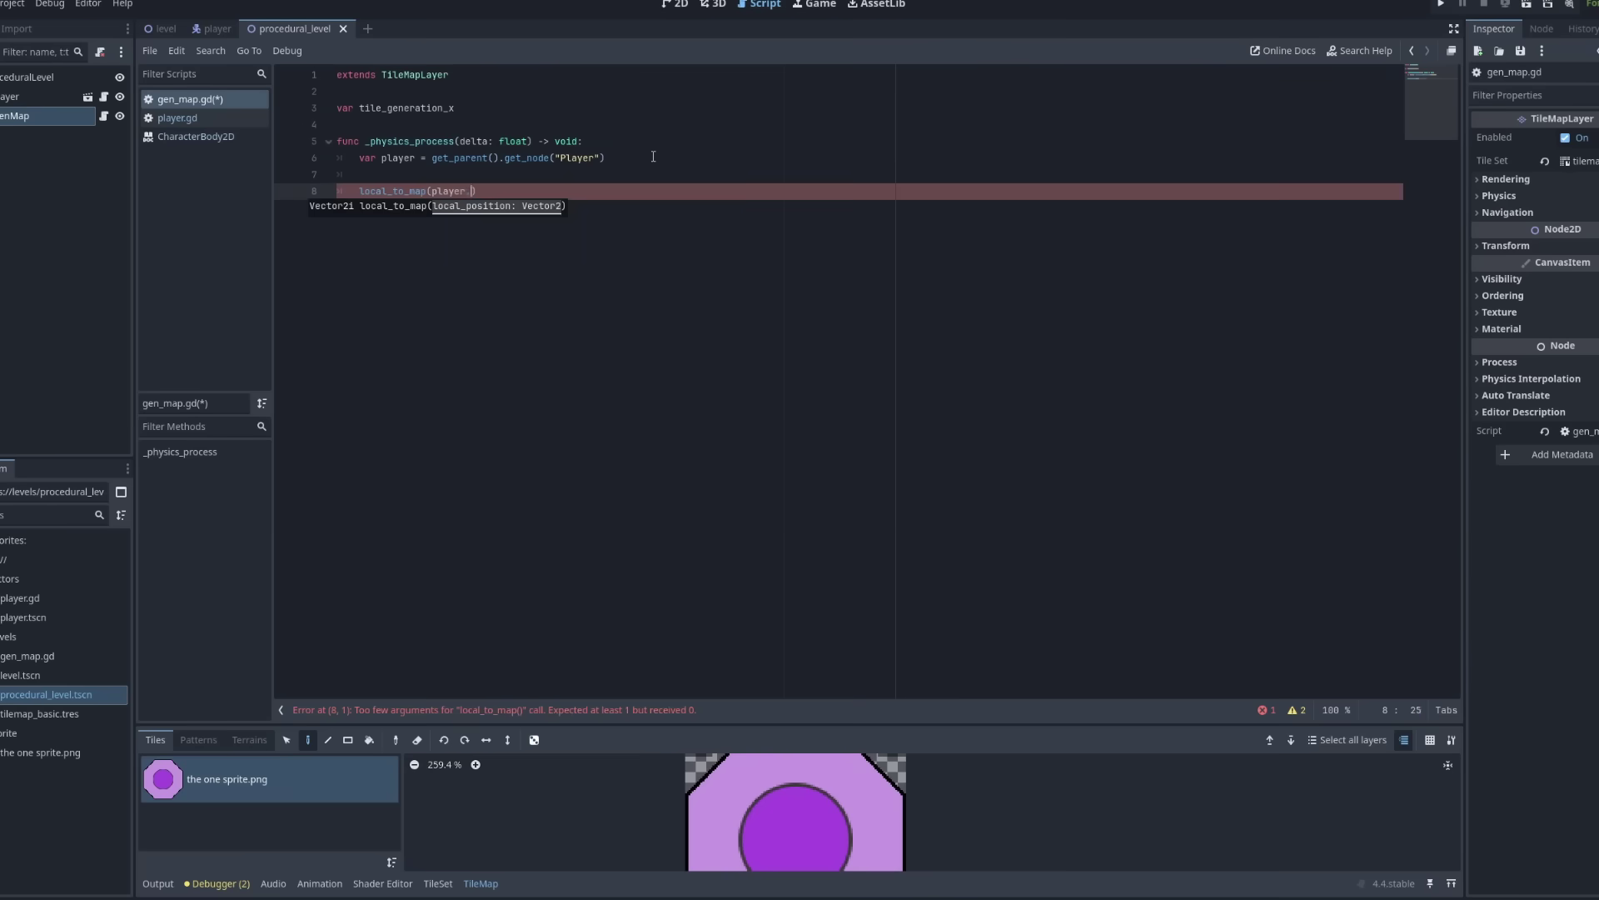
type("position")
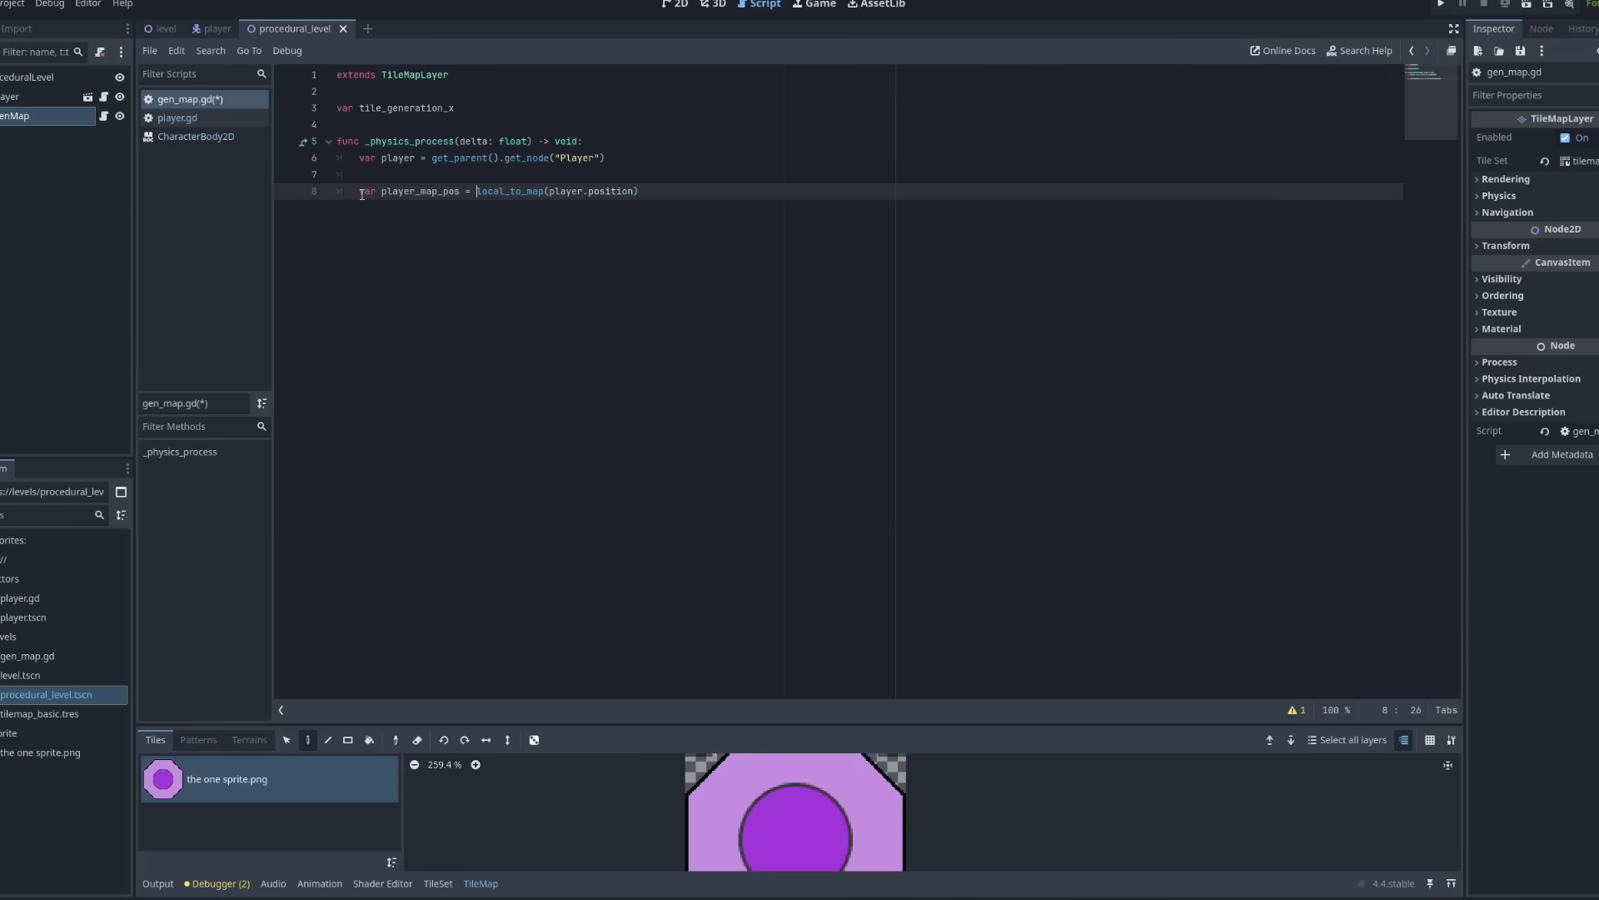
Add a while loop with the condition tile_generation_x < player_map_pos.x + 5 below the player_map_pos line.
left_click(992, 225)
key("Return")
key("Return")
type("while (pl")
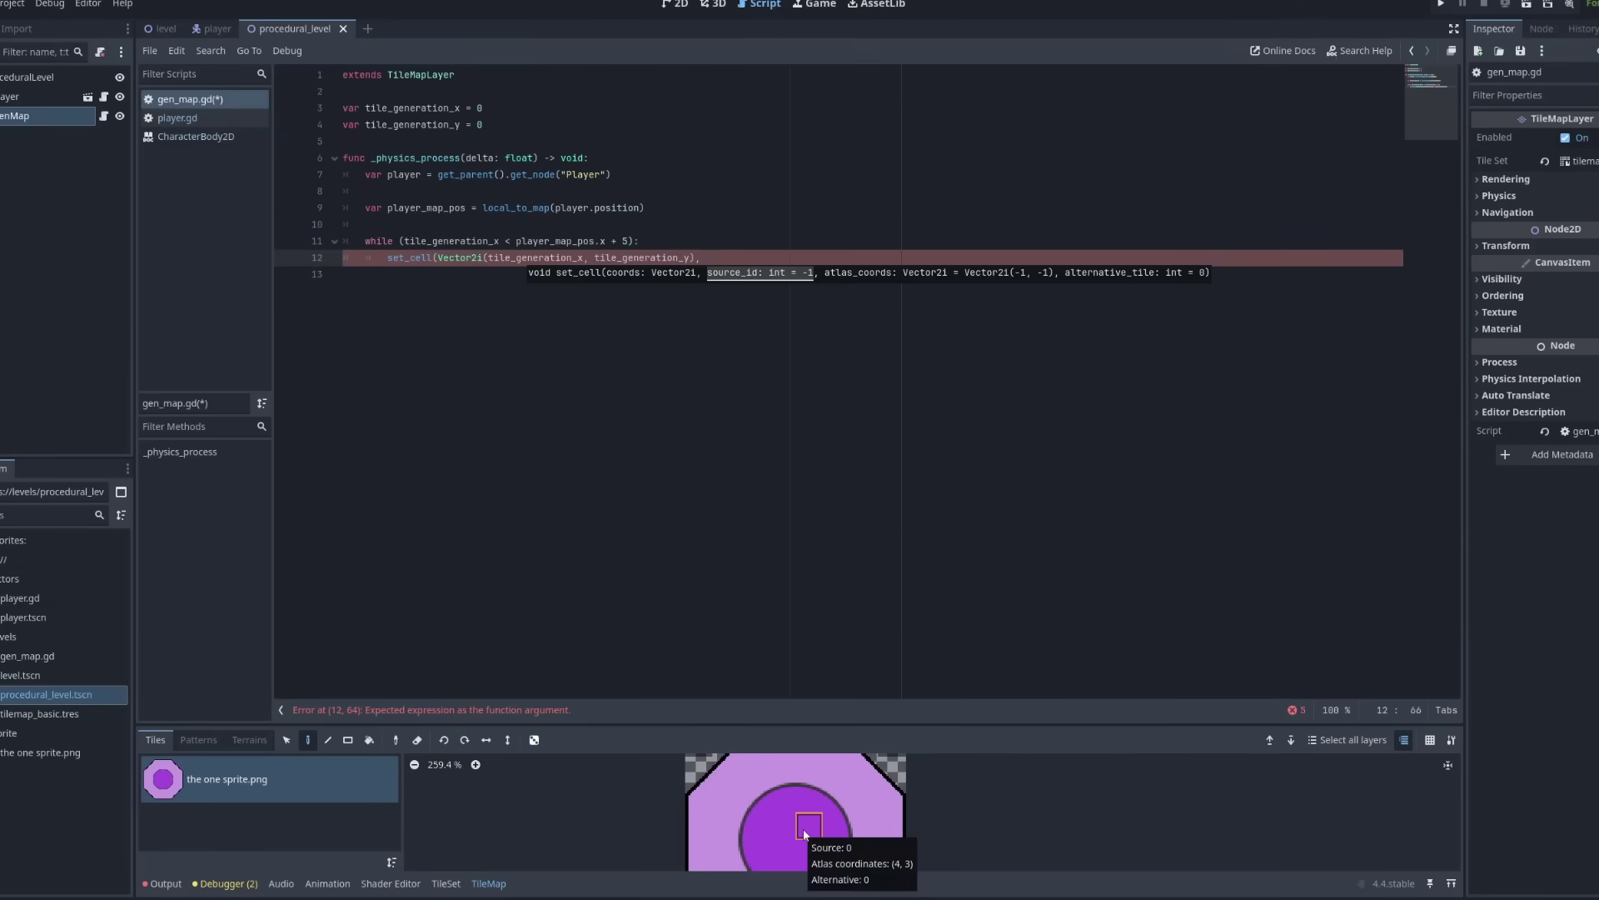
Complete the loop's set_cell call with source 0 and atlas coordinates Vector2i(3,3), and start a new line below it.
type(", Vector")
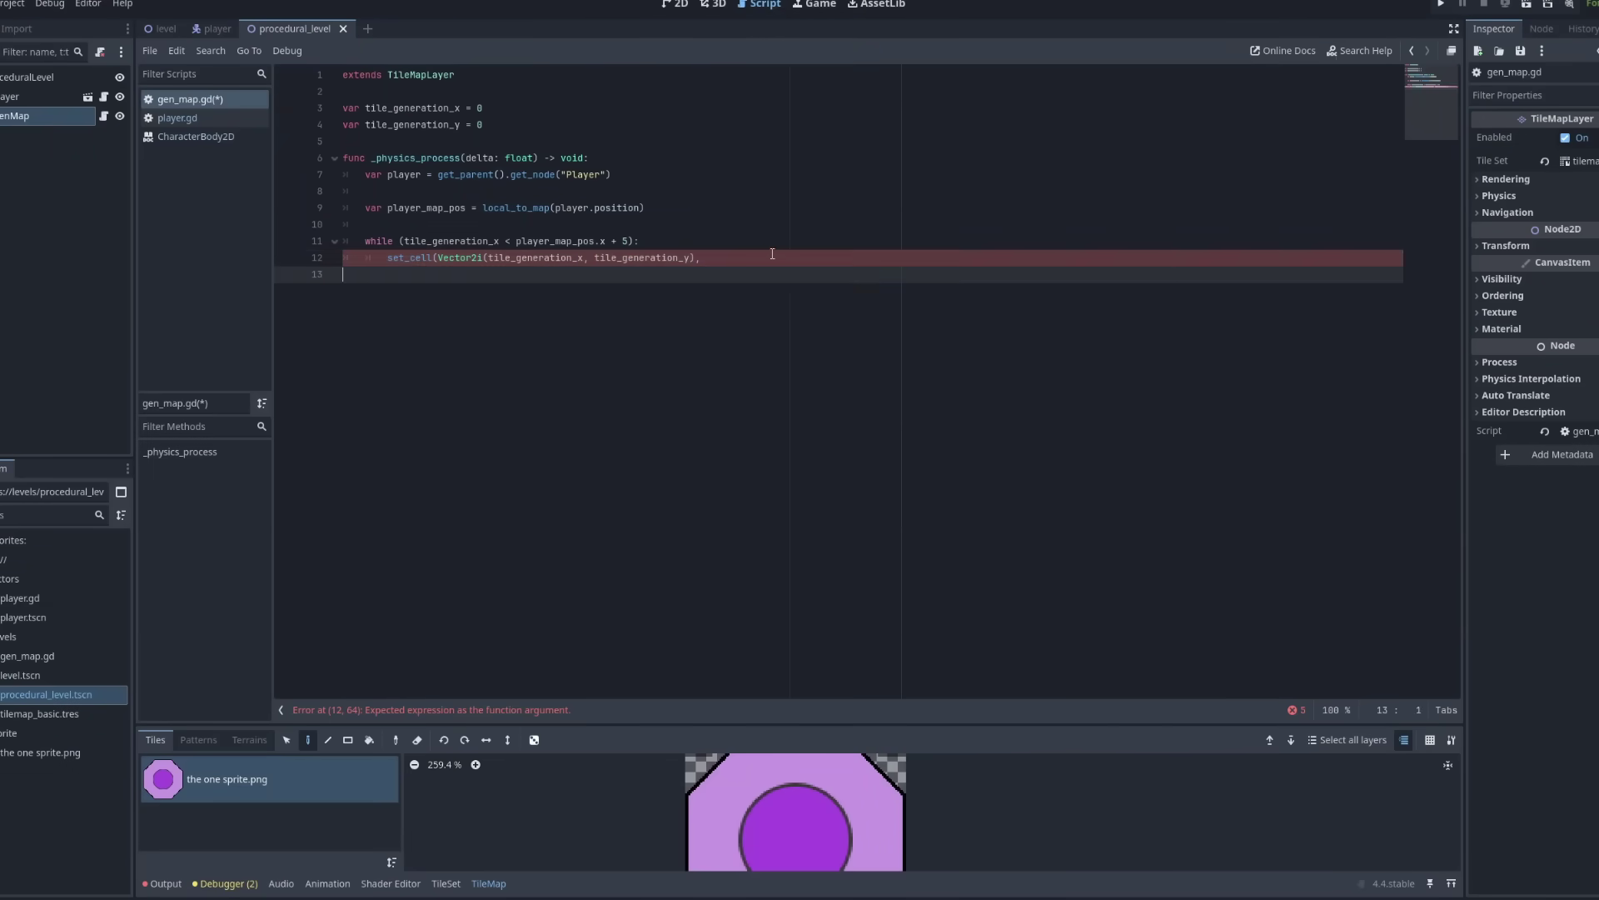
type("0, Vector2i(")
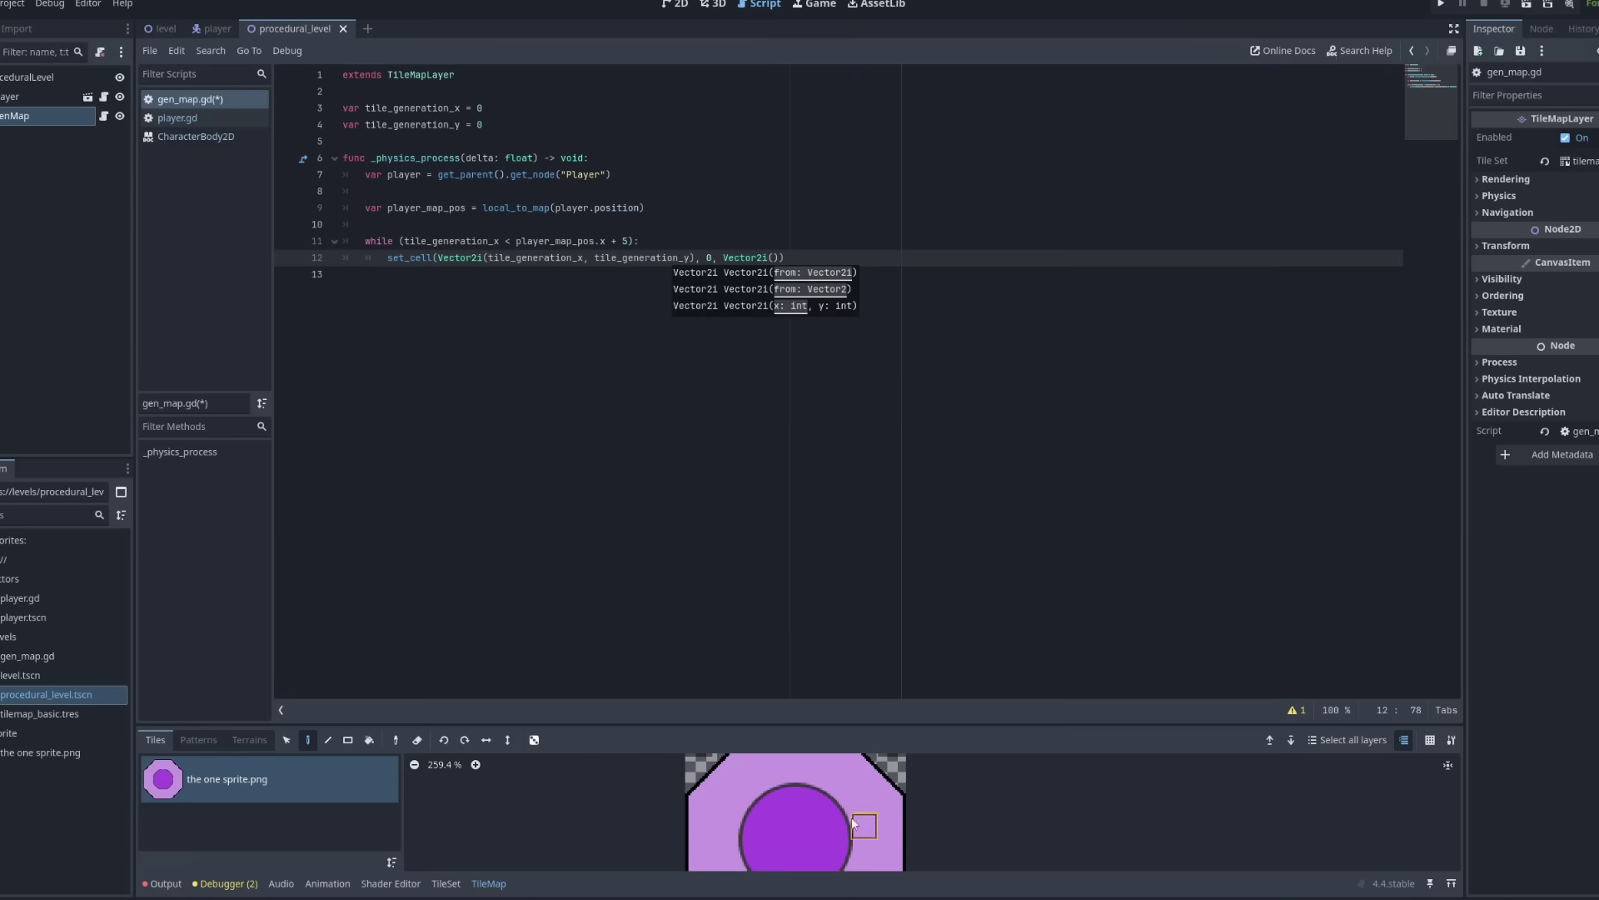
type("3,3")
left_click(842, 258)
key("Return")
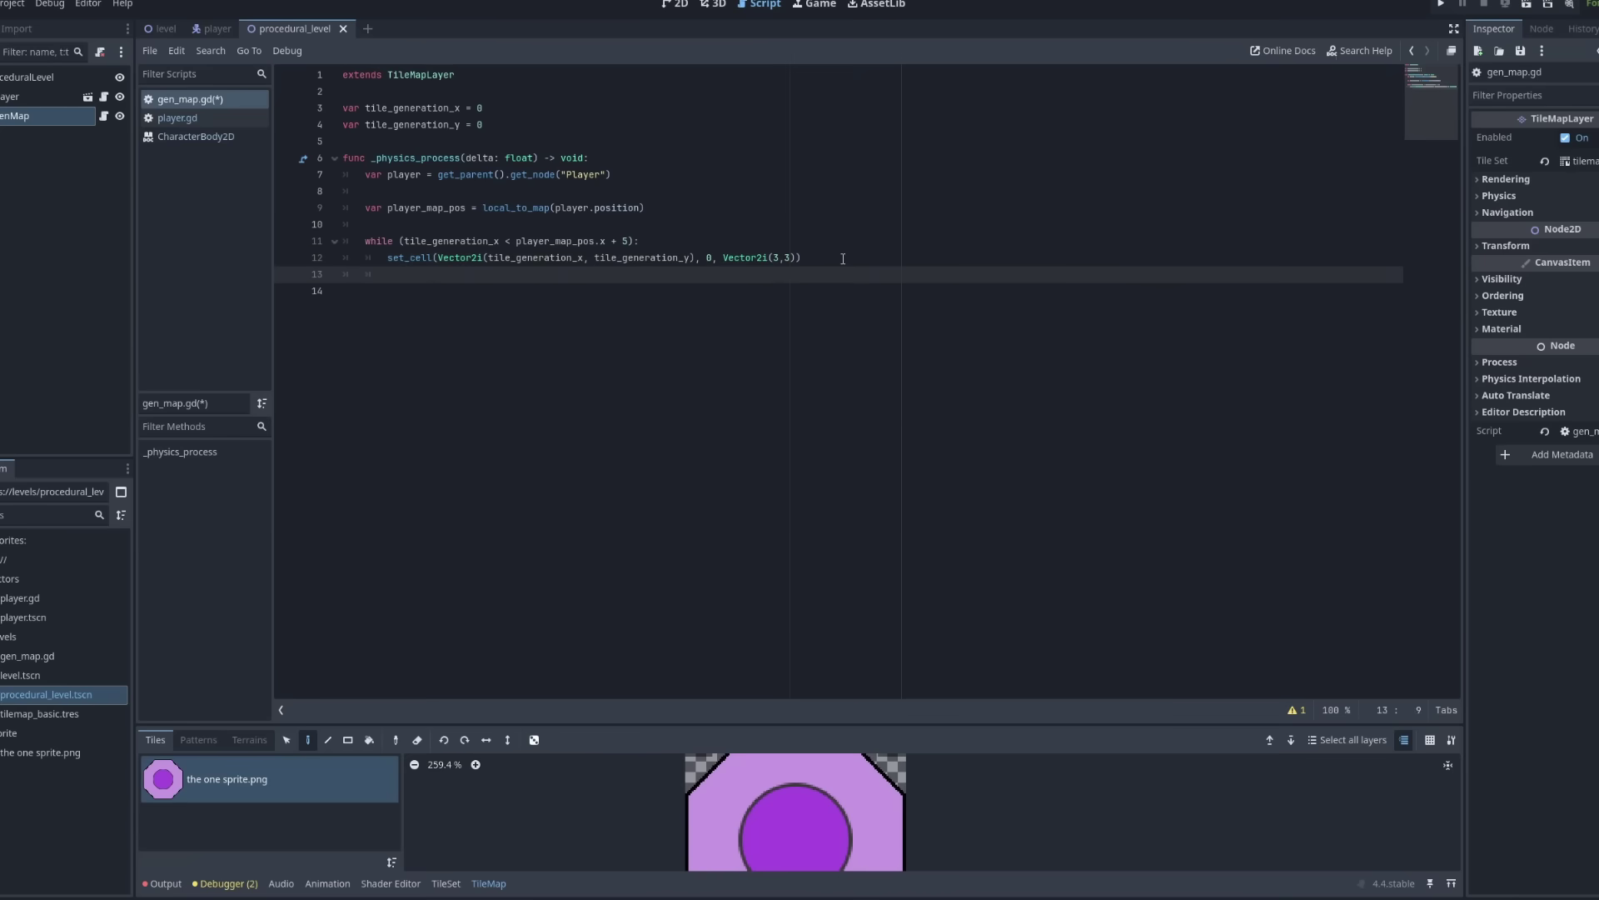
Run the procedural level scene to test the generated floor, and close the game window.
key("F6")
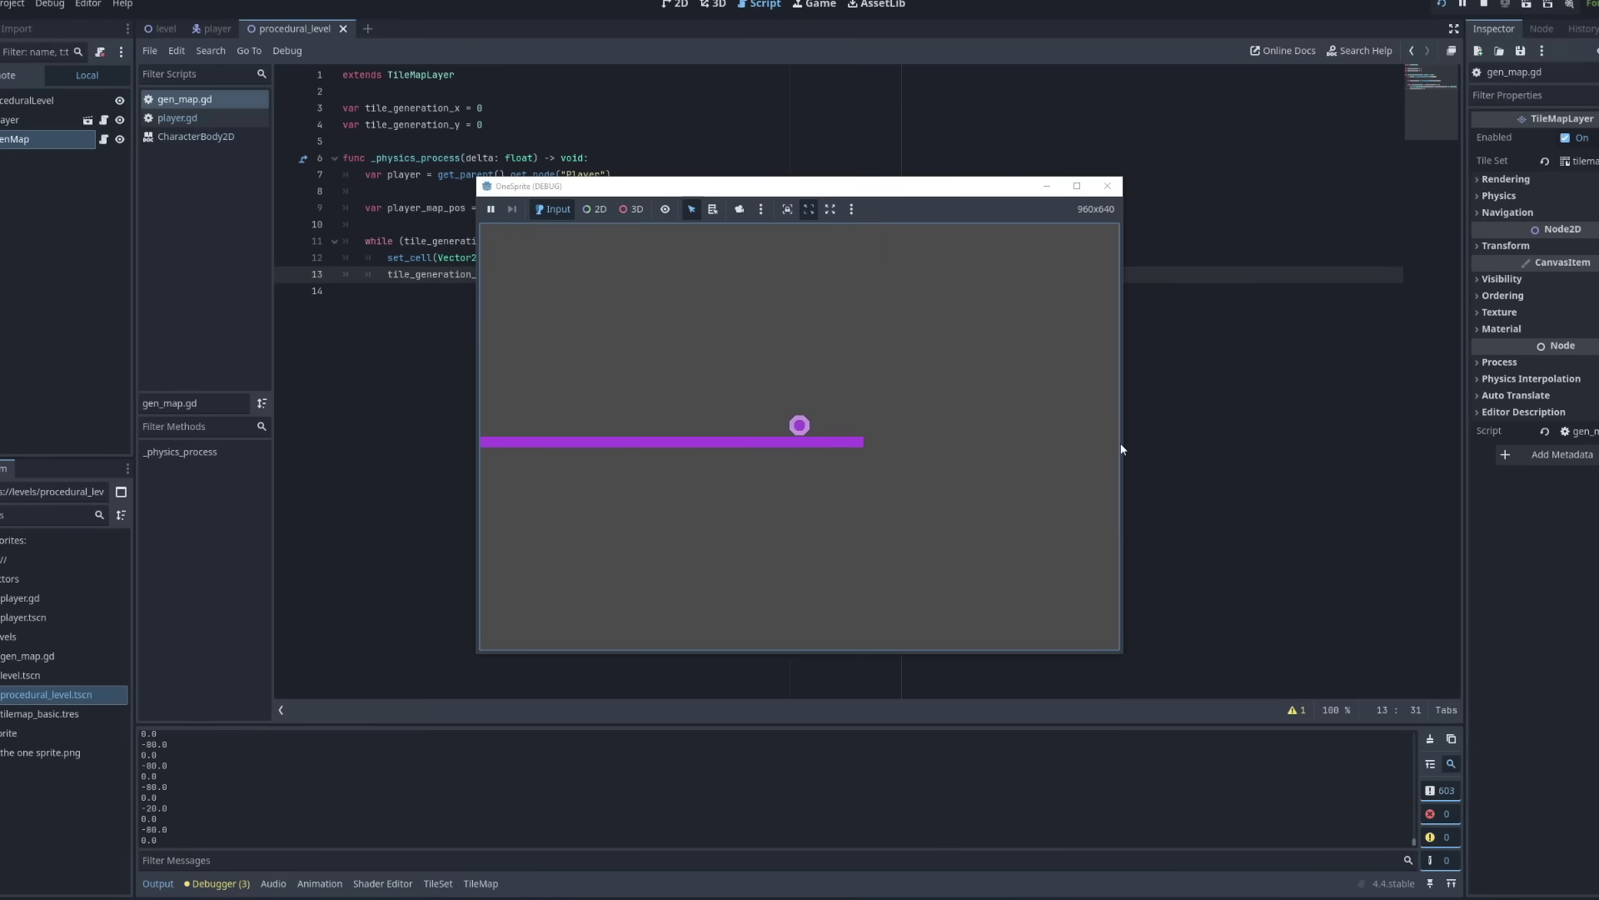
left_click(1107, 185)
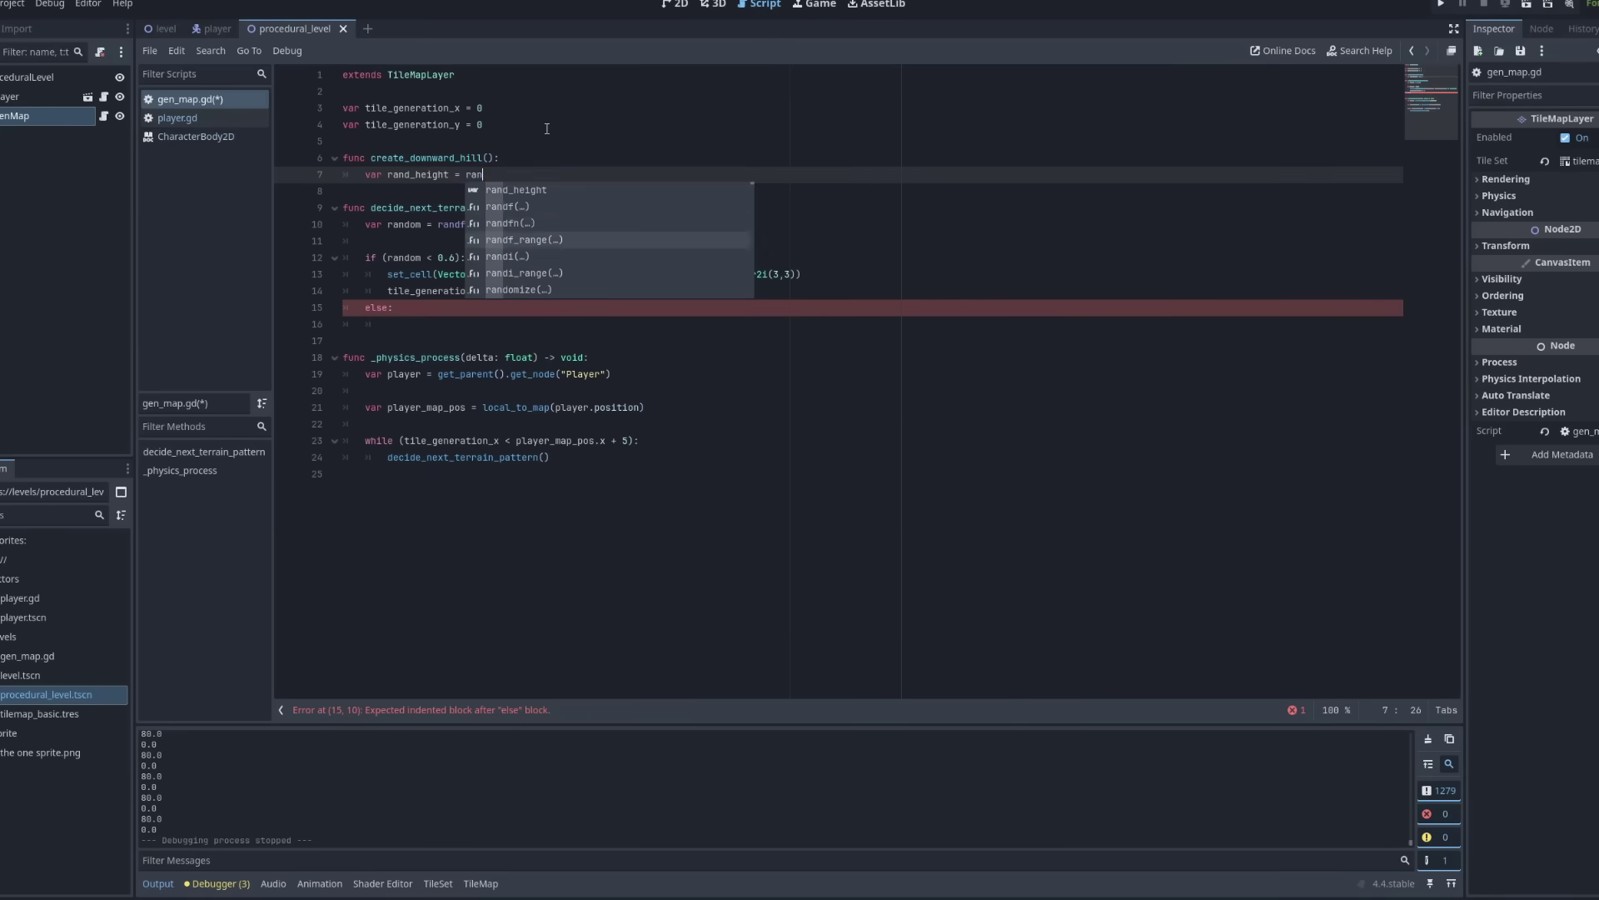
In create_downward_hill, set rand_height to randi_range(3, 15) and add the loop for i in range(rand_height).
type("di_range(")
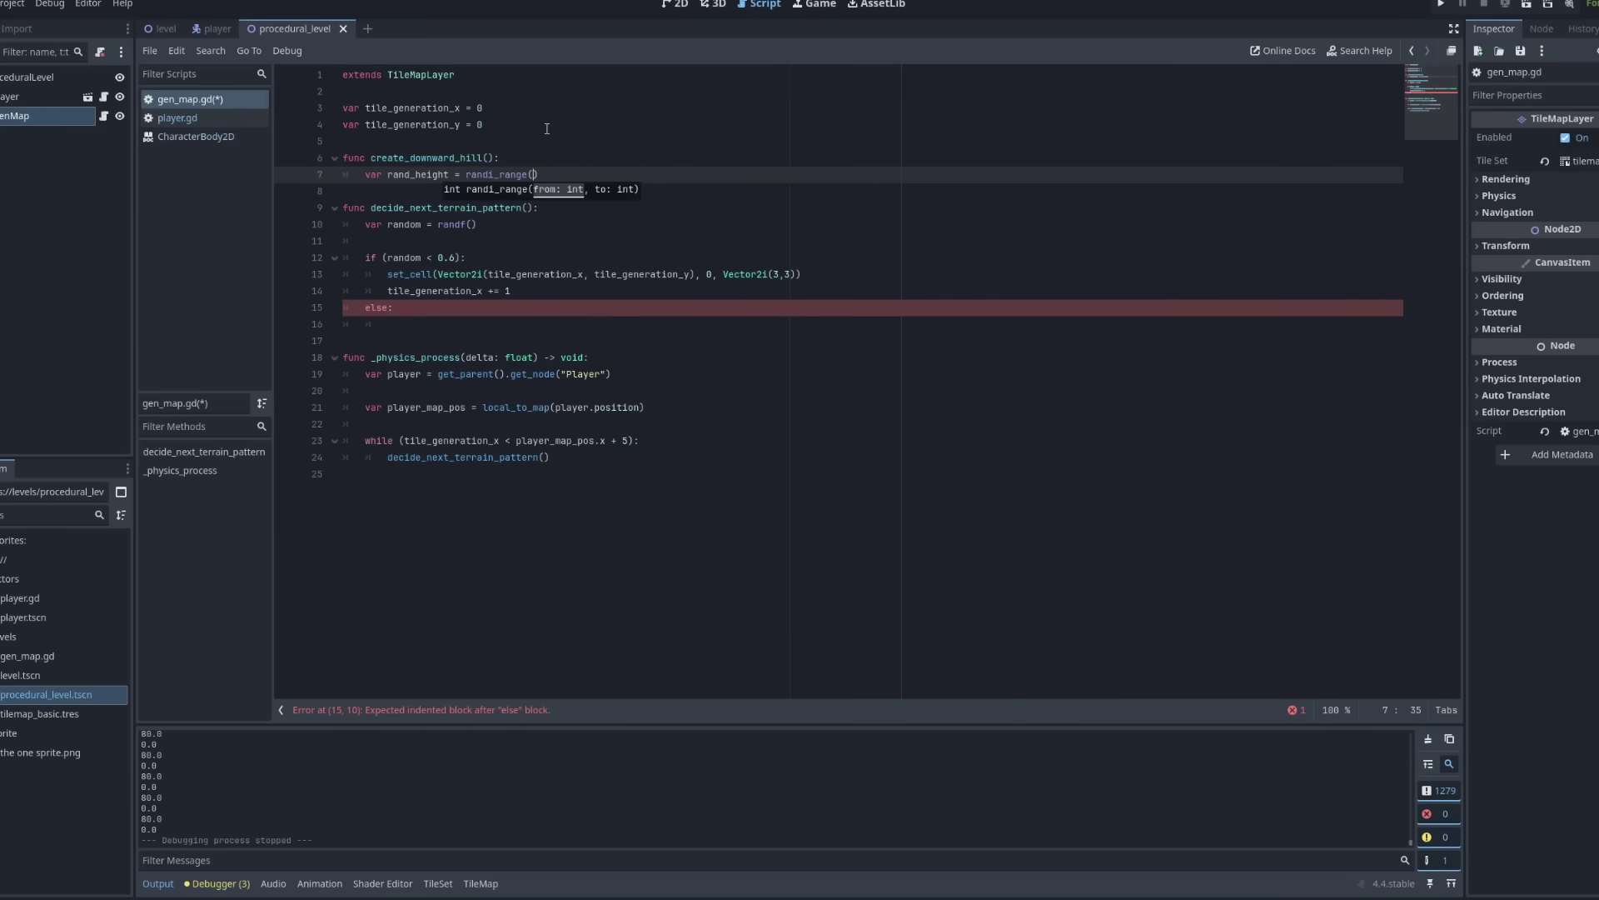
type("3, 15)")
key("Return")
key("Return")
type("for i in range(rand_height):")
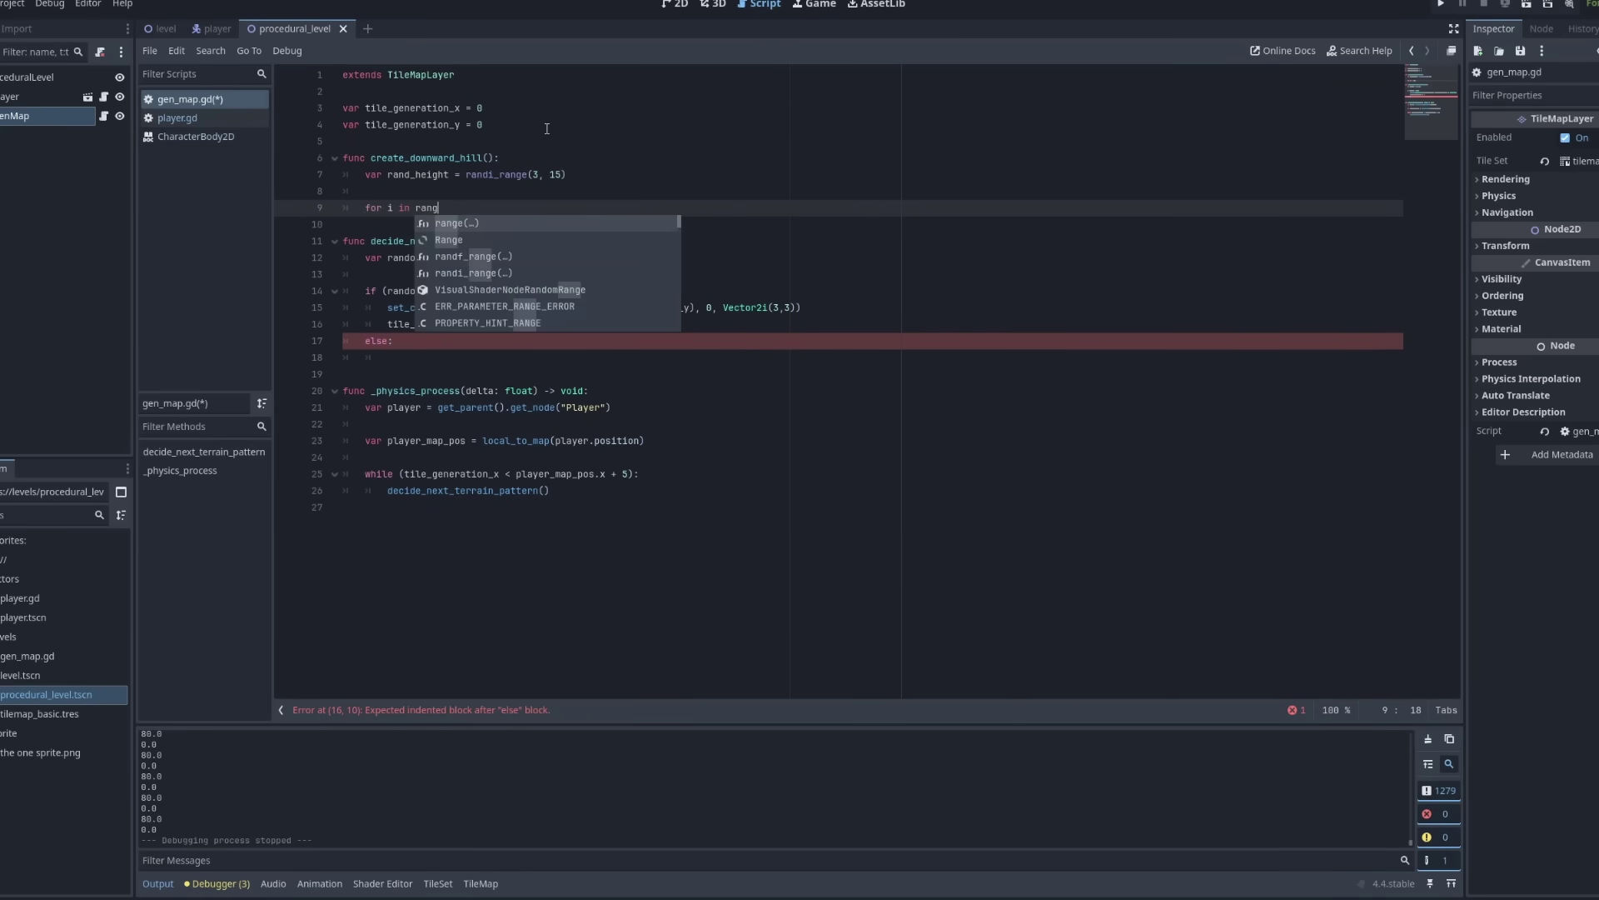
key("Return")
Call create_downward_hill() in the else branch and copy the set_cell and tile_generation_x lines into the hill's for loop.
left_click_drag(533, 342, 528, 309)
key("ctrl+c")
left_click(434, 358)
key("Return")
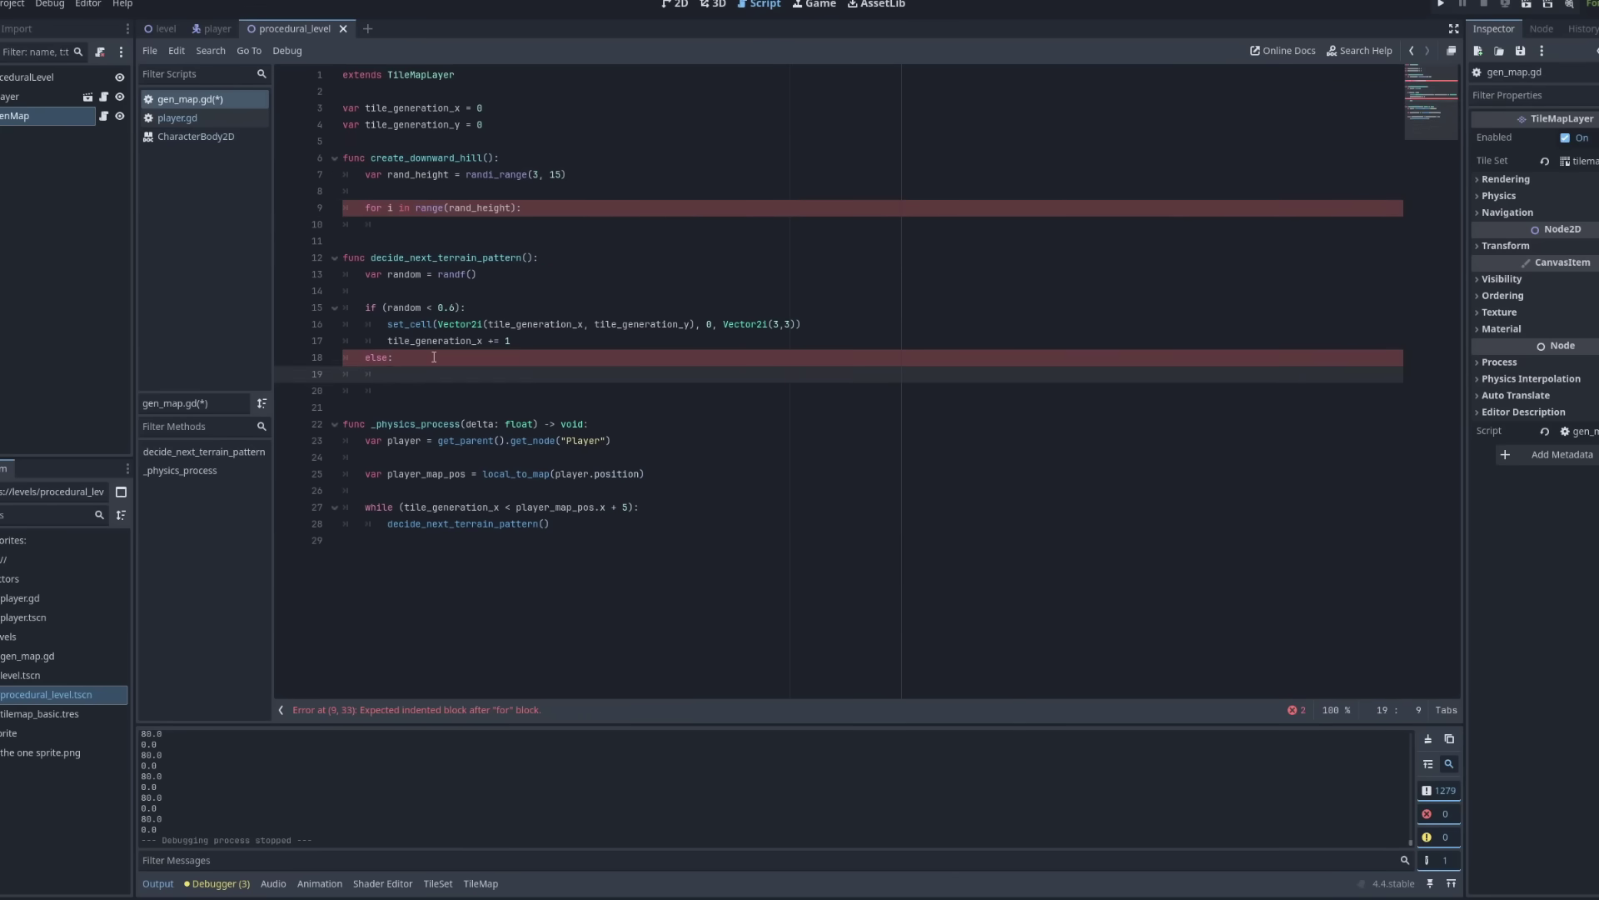
type("create_downward_hill()")
left_click(547, 213)
key("ctrl+v")
Look up the slope tile's atlas coordinates and use Vector2i(5,2) in the downward hill's set_cell call.
double_click(570, 224)
left_click(676, 5)
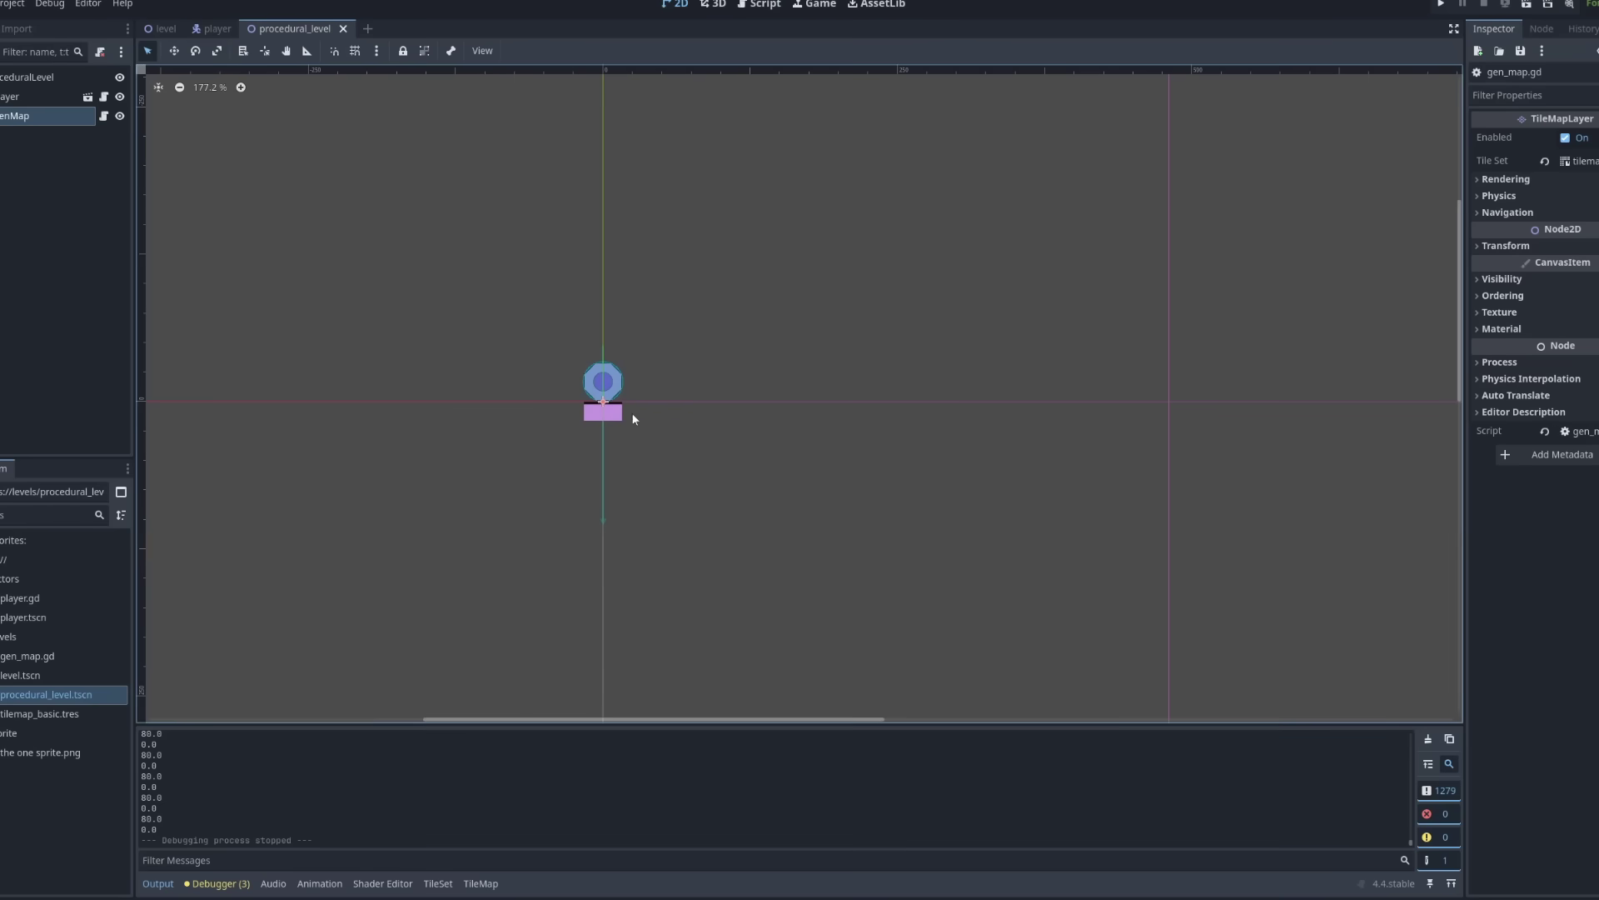
left_click(618, 413)
key("ctrl+F3")
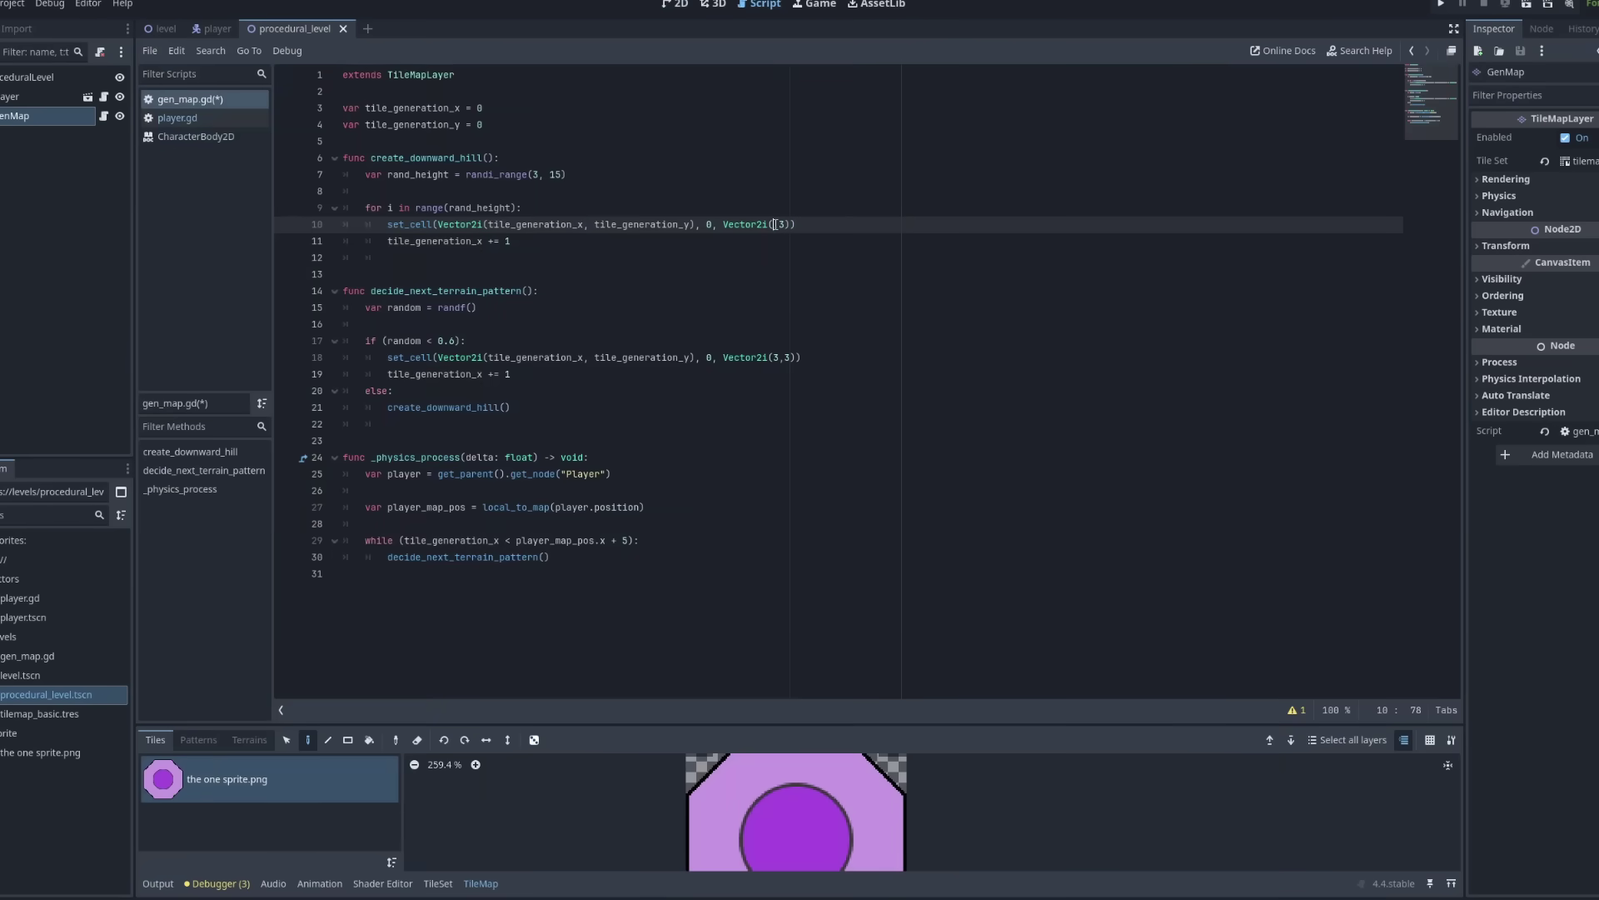
Duplicate the increment line in the hill loop as tile_generation_y += 1 and save the script.
left_click(928, 246)
left_click_drag(928, 246, 917, 226)
key("ctrl+c")
key("ctrl+v")
key("ctrl+v")
left_click_drag(482, 257, 476, 257)
type("y")
left_click(697, 247)
key("ctrl+s")
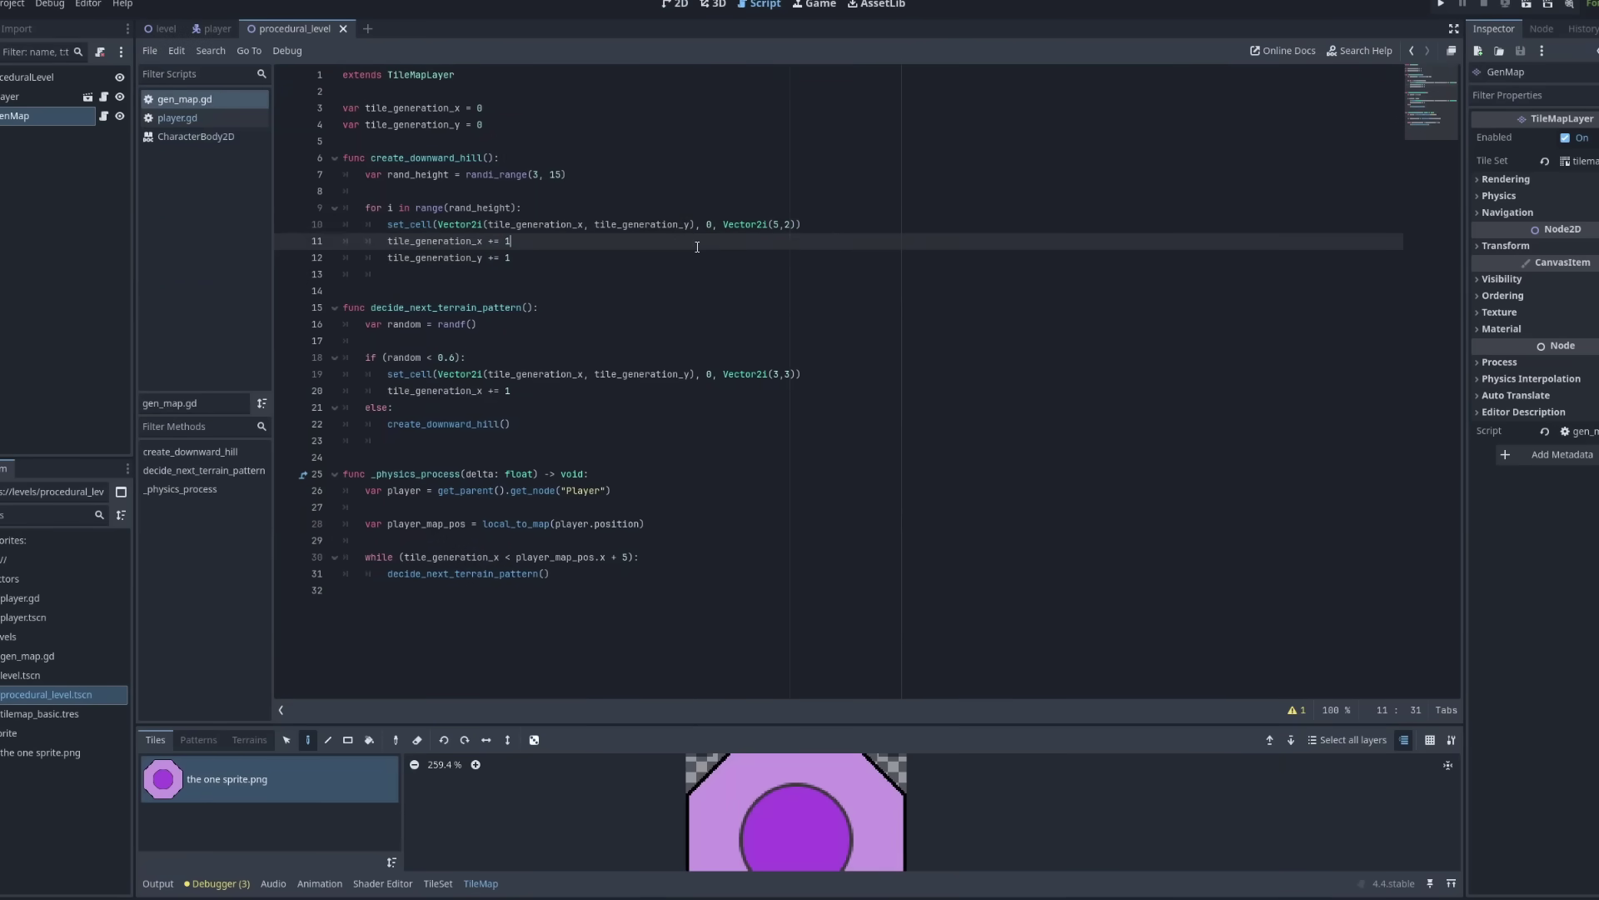
Run the game to test the randomly generated flat stretches and downward hills.
left_click(893, 147)
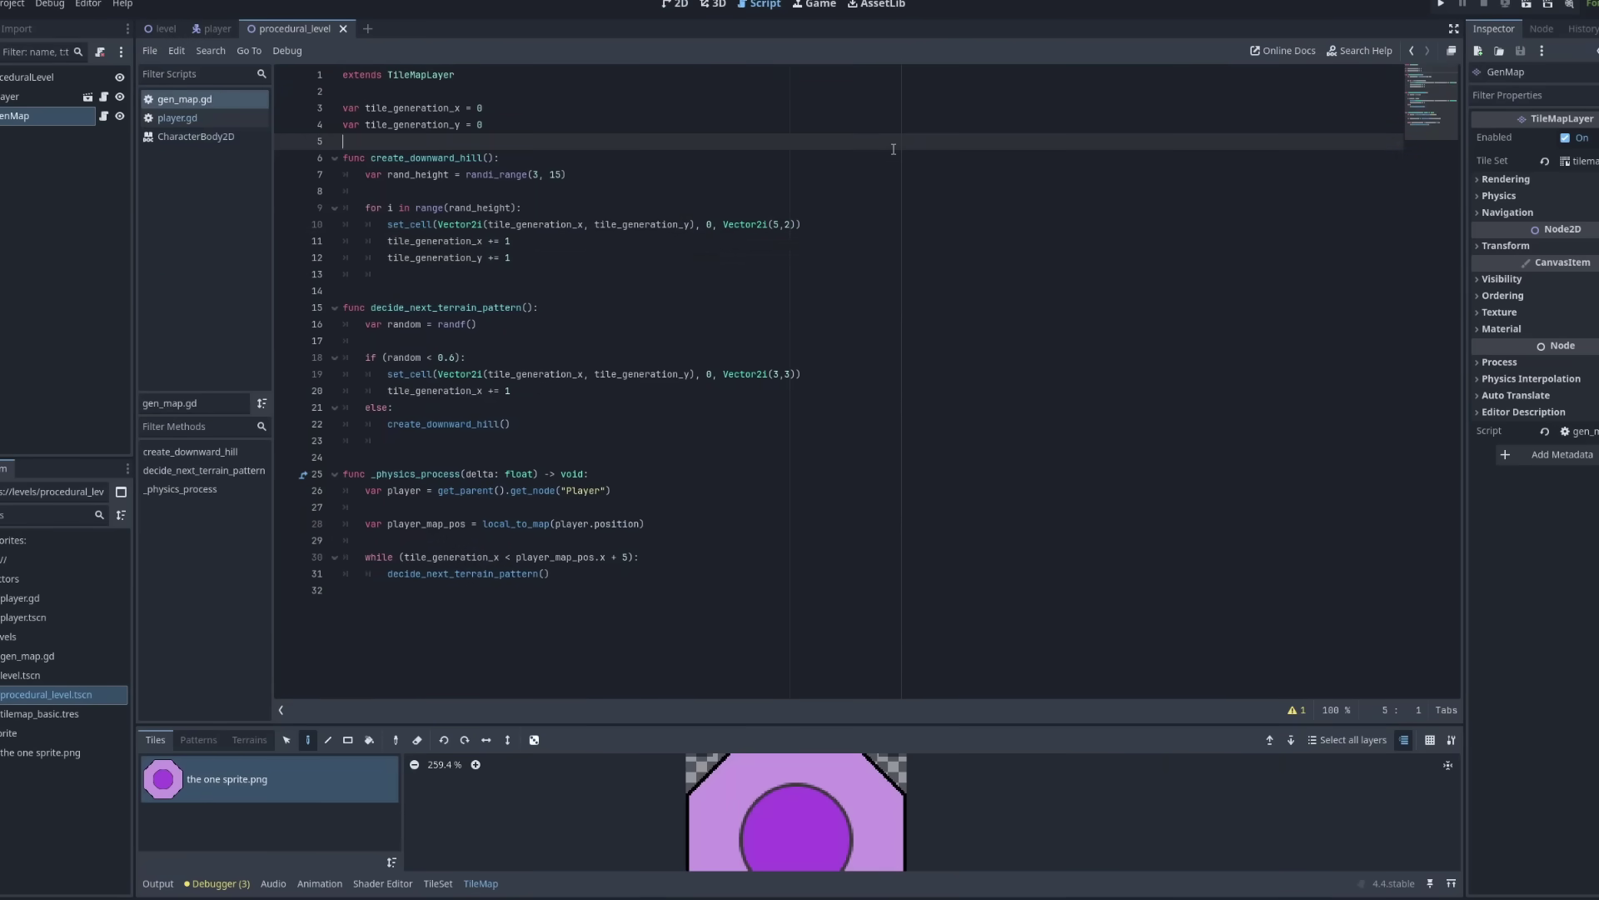
key("F5")
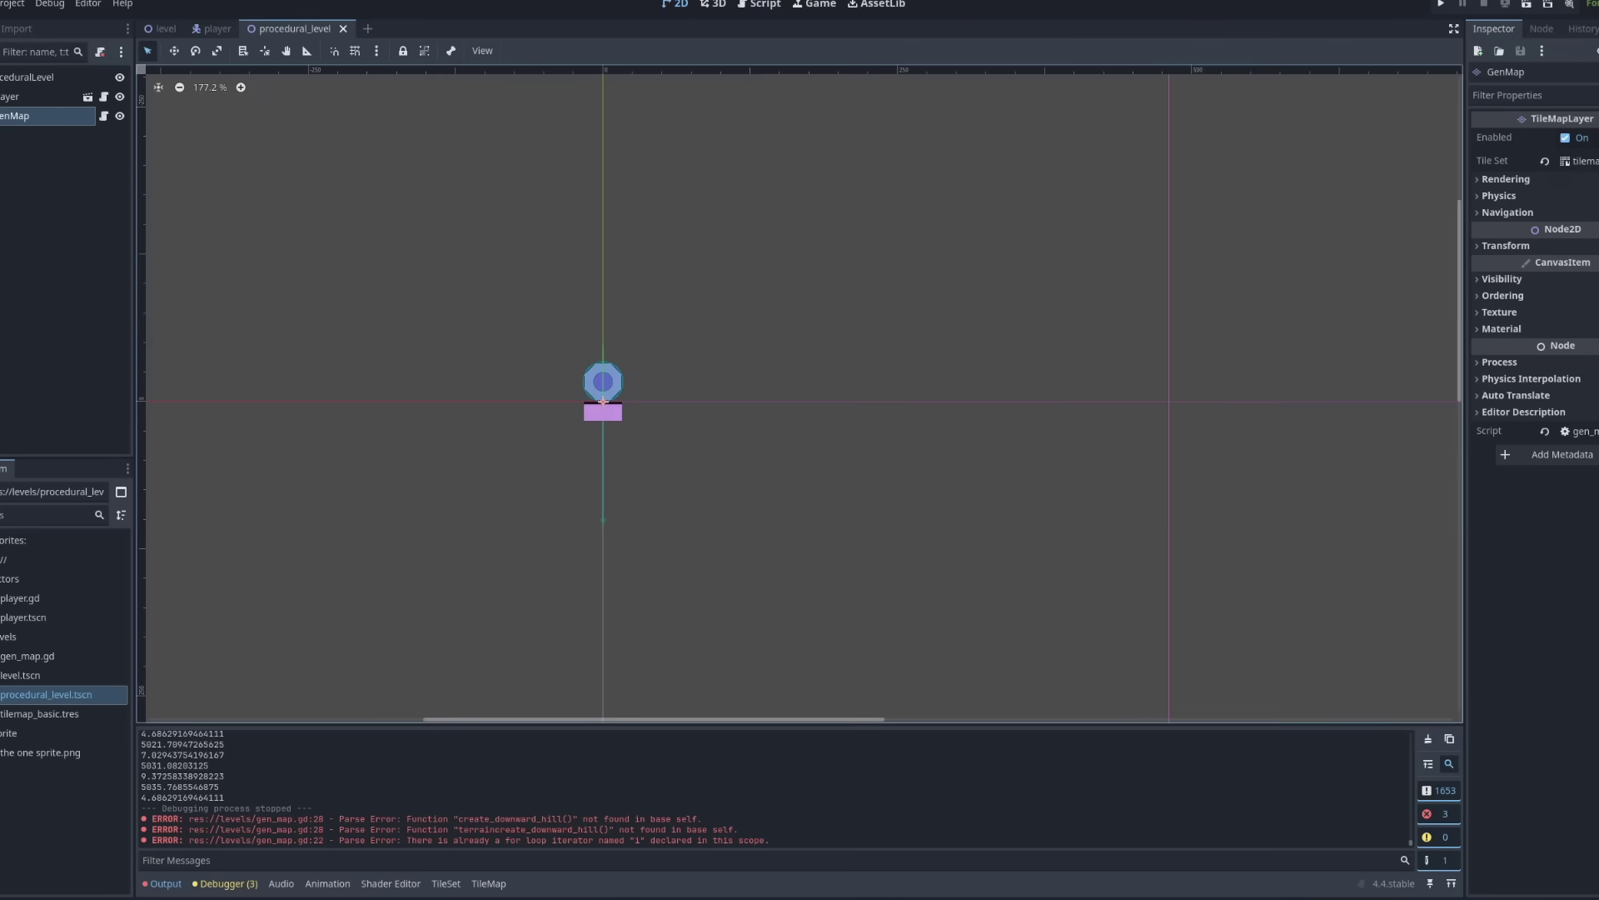
Look up the solid fill tile's atlas coordinates and use Vector2i(3,4) in the flat stretch's inner floor-fill set_cell call.
left_click(489, 883)
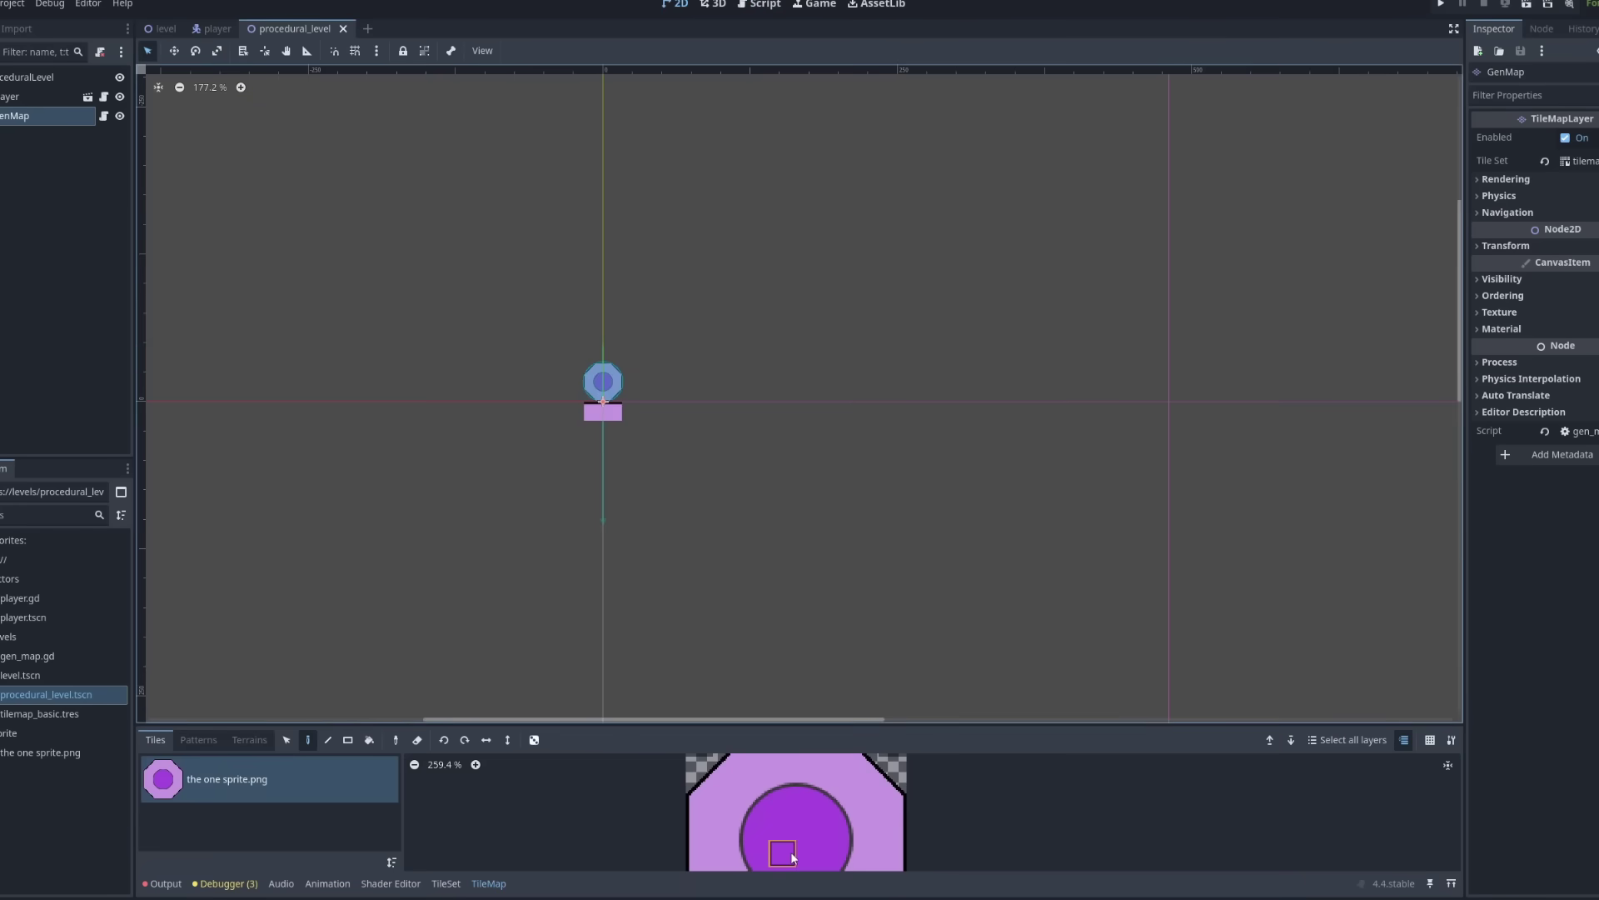
left_click(765, 5)
left_click(808, 441)
double_click(478, 458)
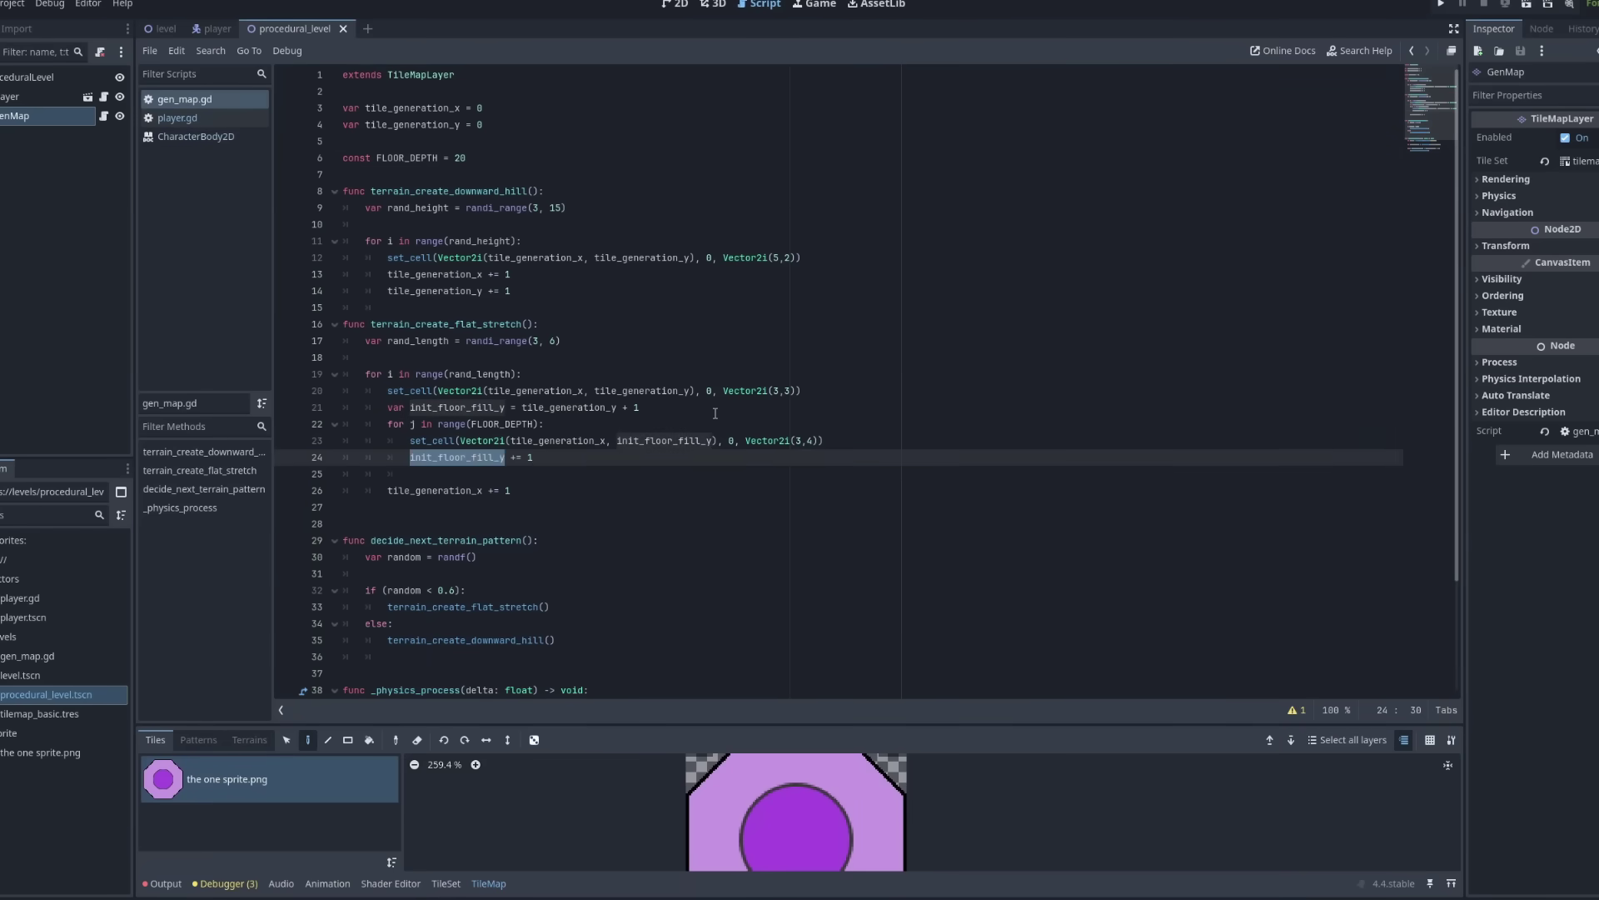
left_click(737, 409)
Run the game to test the filled floor beneath the flat stretches.
key("F5")
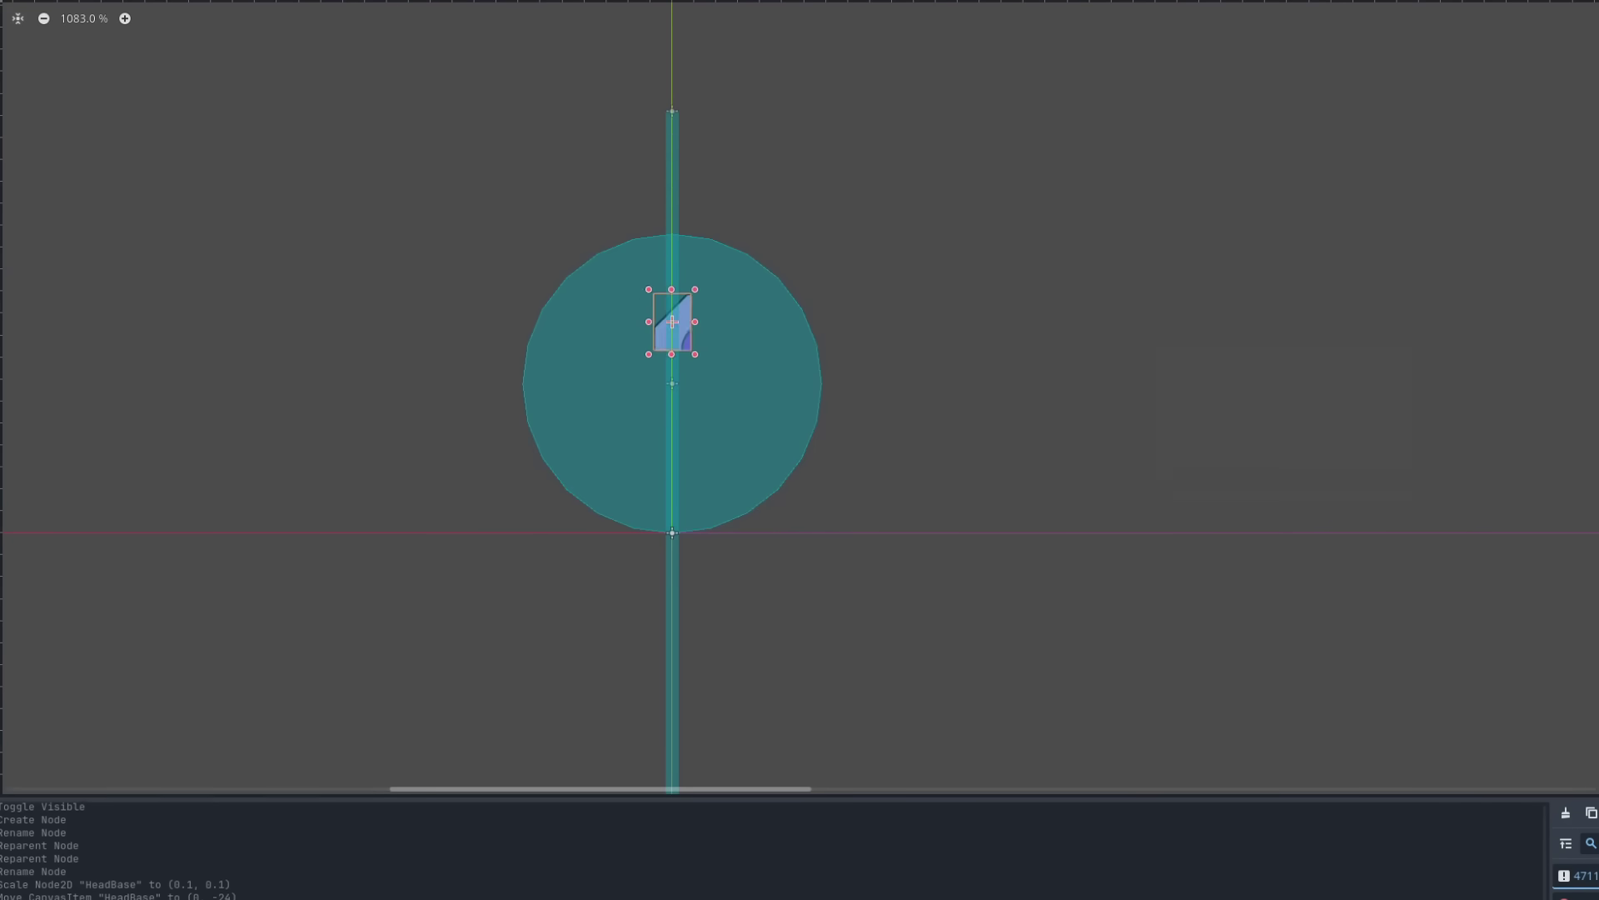
scroll(633, 296, "up", 6)
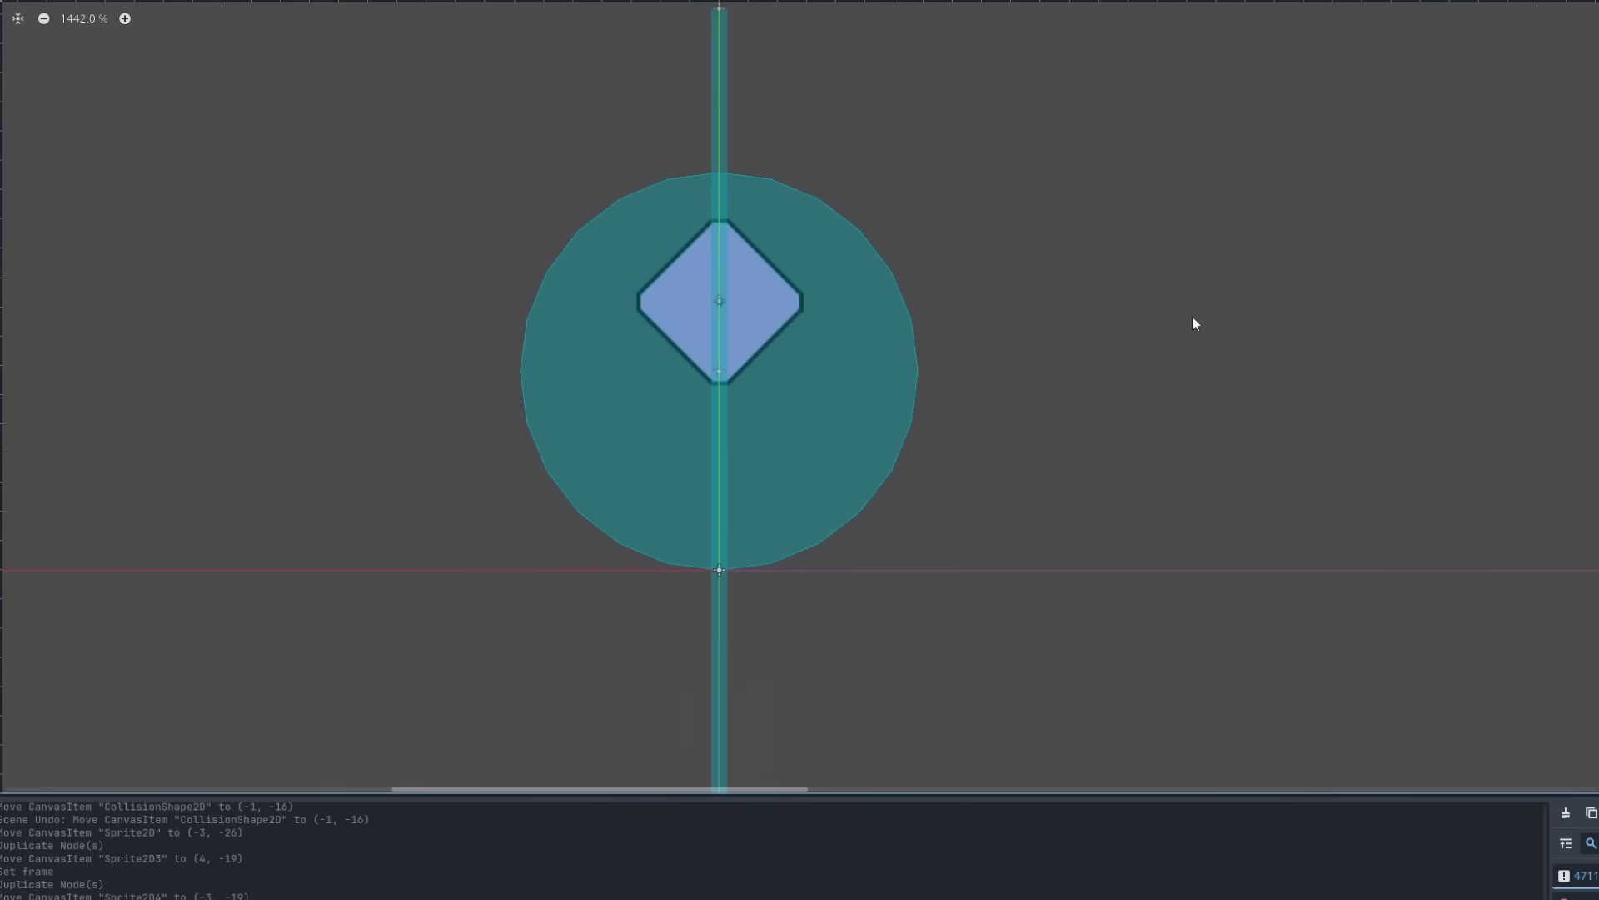
Assemble the player character's head from cropped octagon sprite pieces and delete the four selected sprite nodes.
left_click_drag(709, 430, 726, 465)
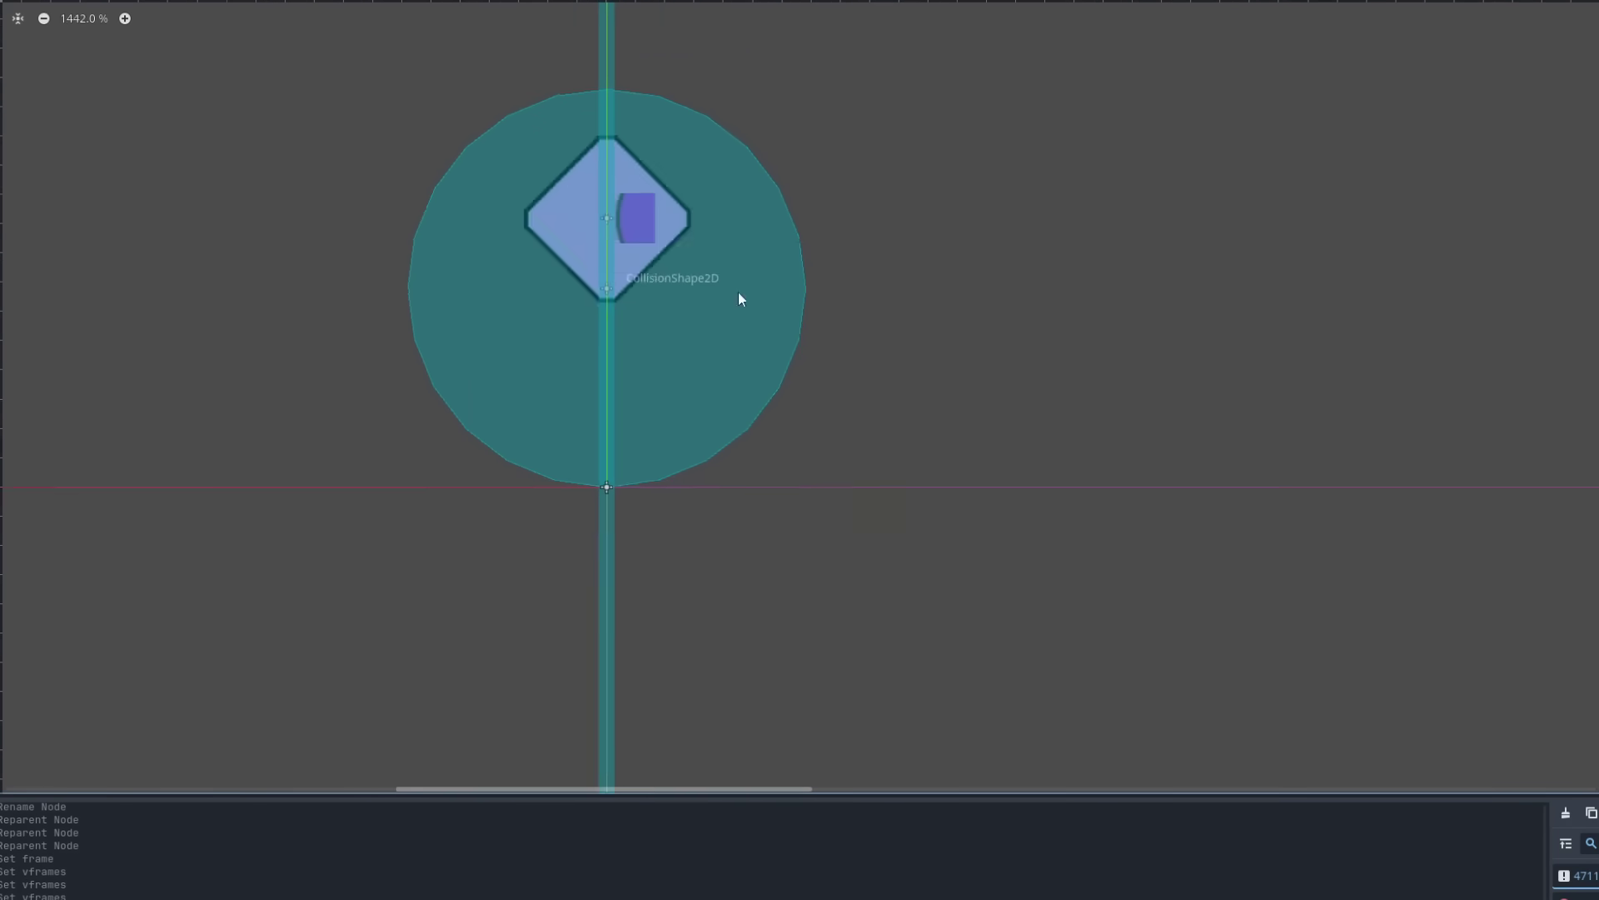
left_click_drag(900, 153, 879, 170)
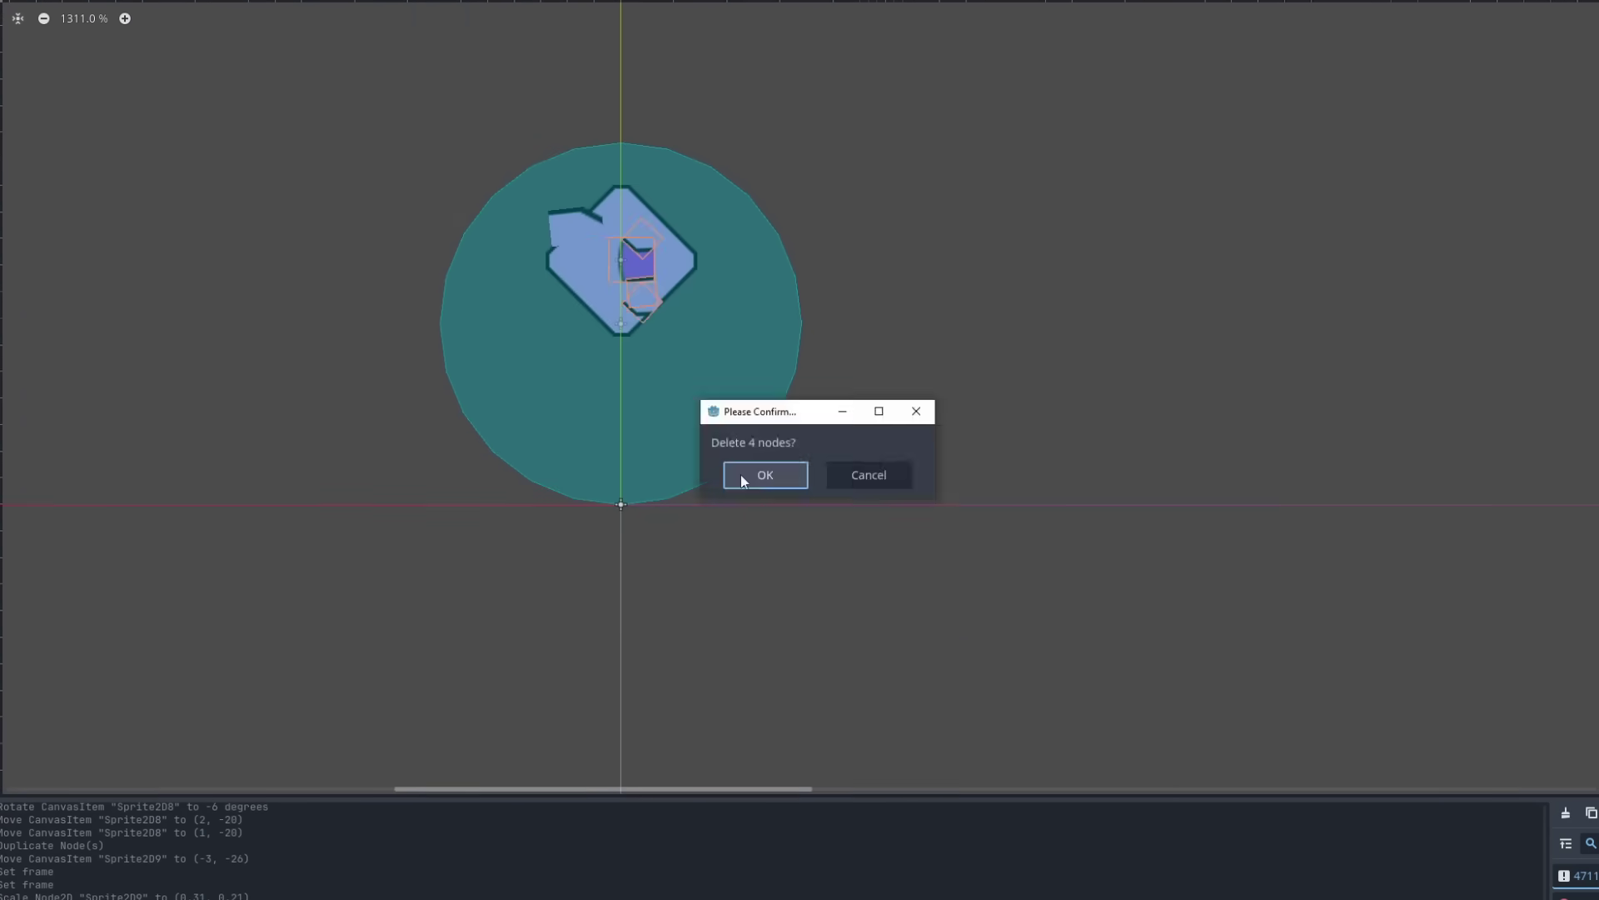
left_click(741, 473)
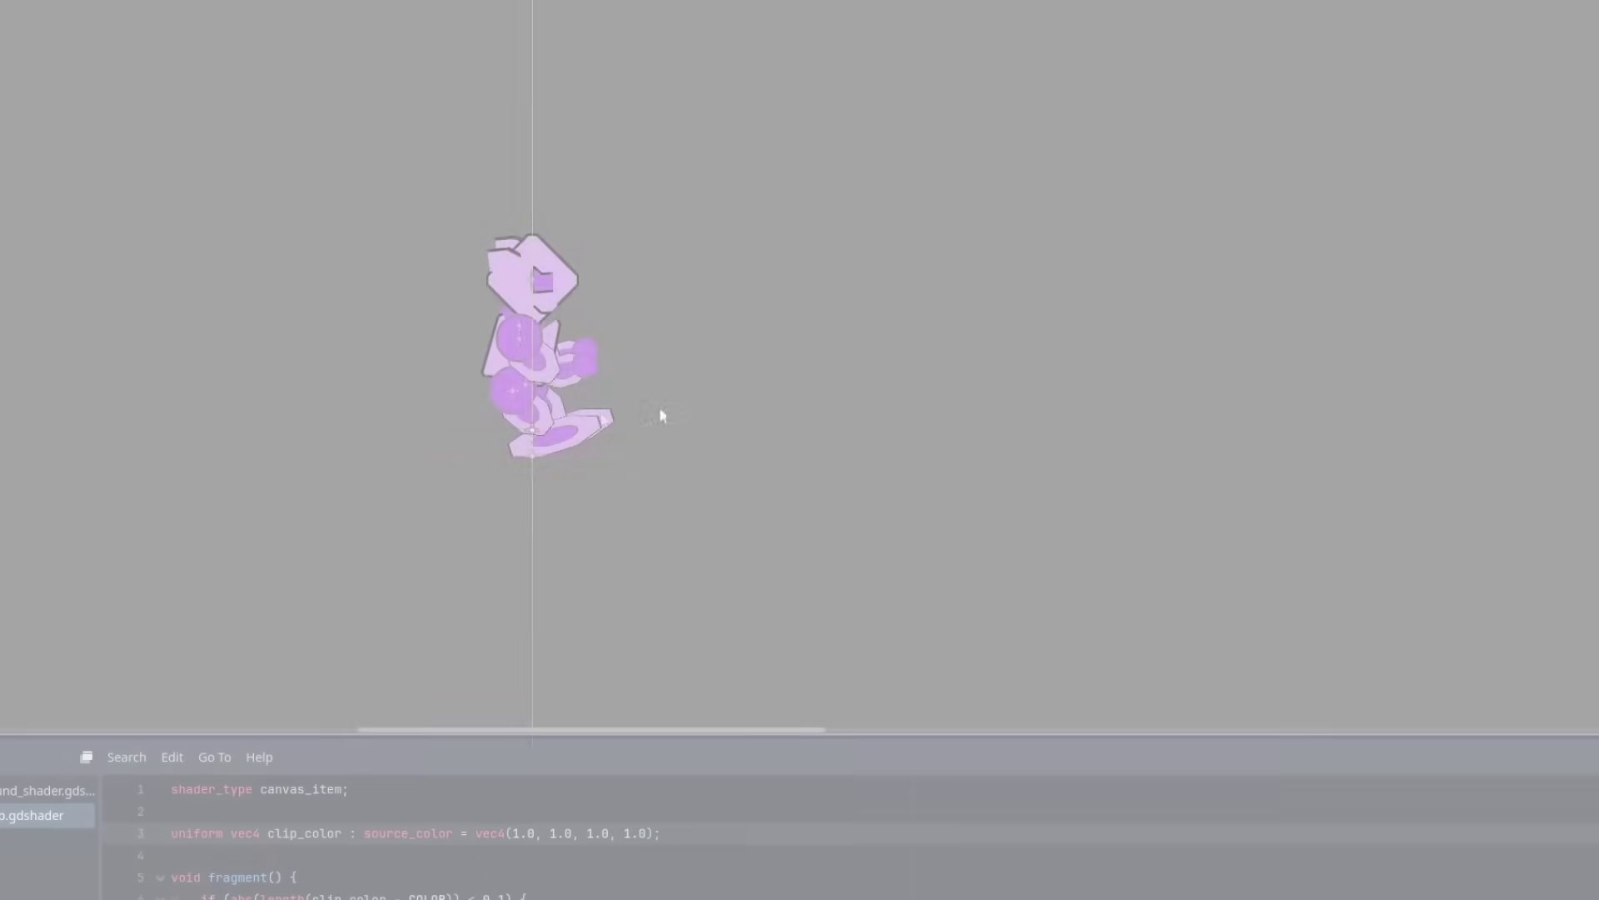
scroll(517, 178, "up", 4)
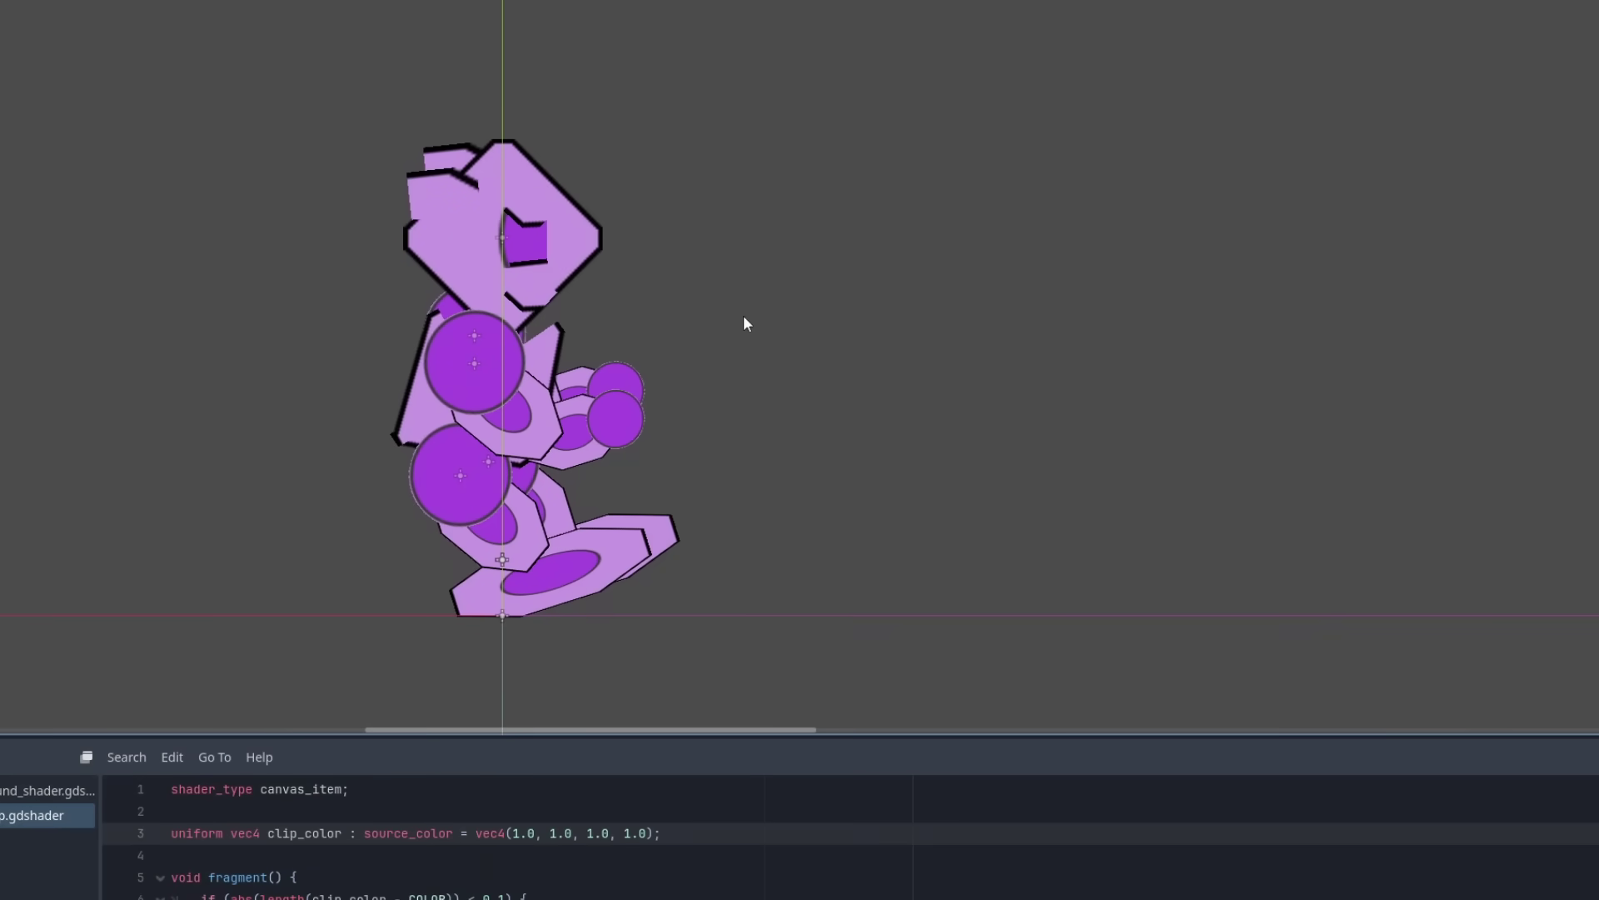
scroll(744, 317, "down", 2)
scroll(744, 317, "up", 3)
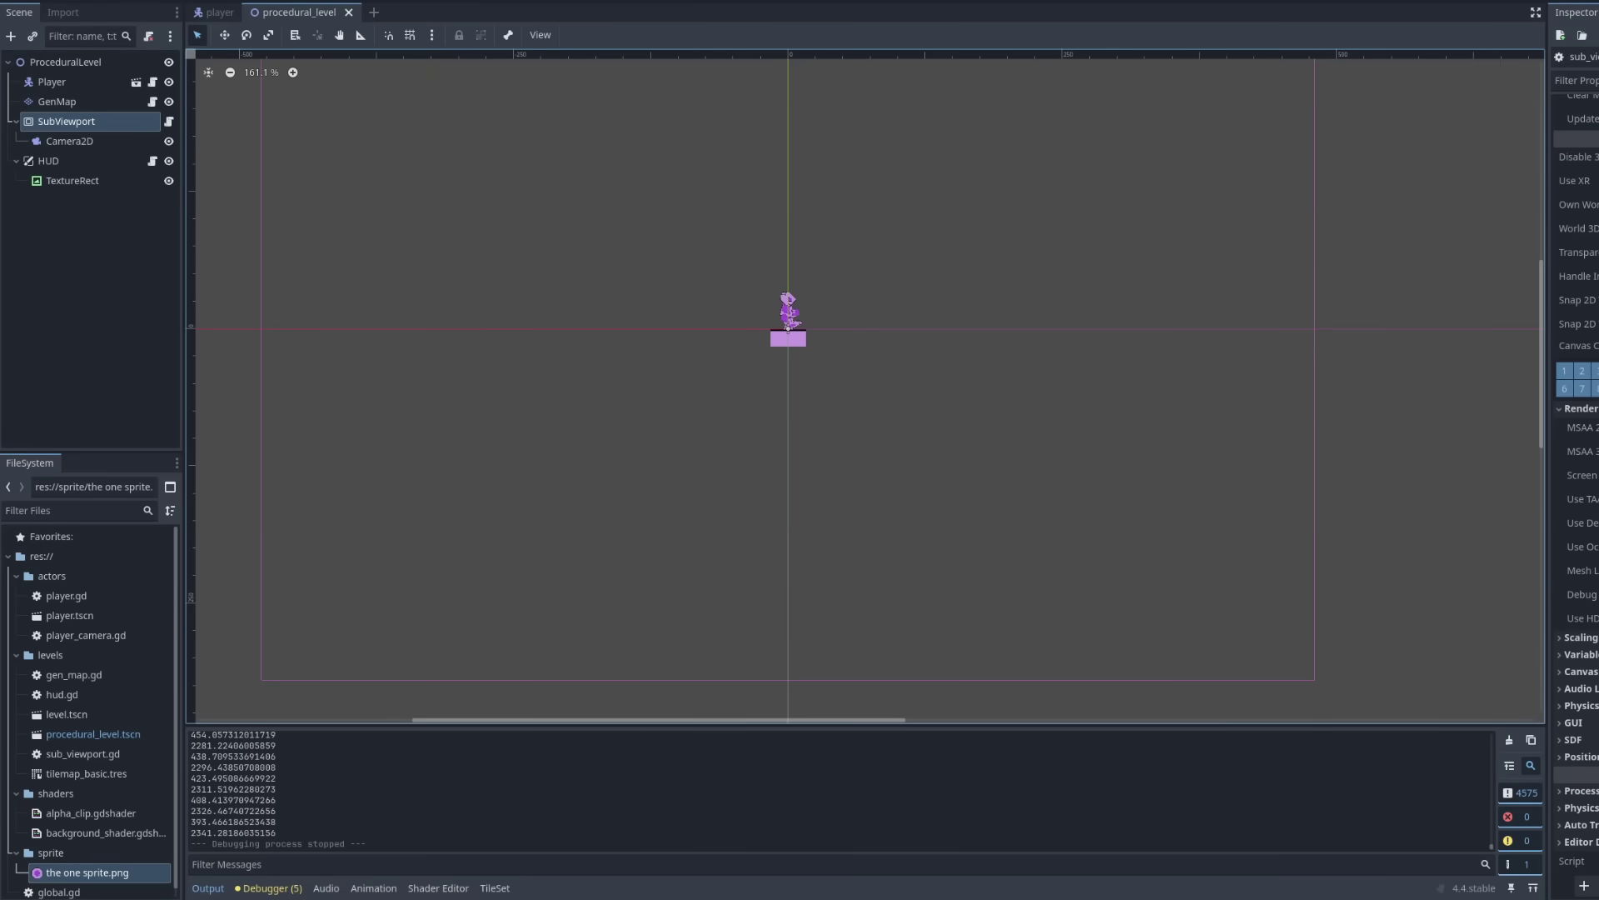
Change the SubViewport script's world assignment to world_2d = get_parent().get_viewport().world_2d and run the game to test it.
left_click(168, 121)
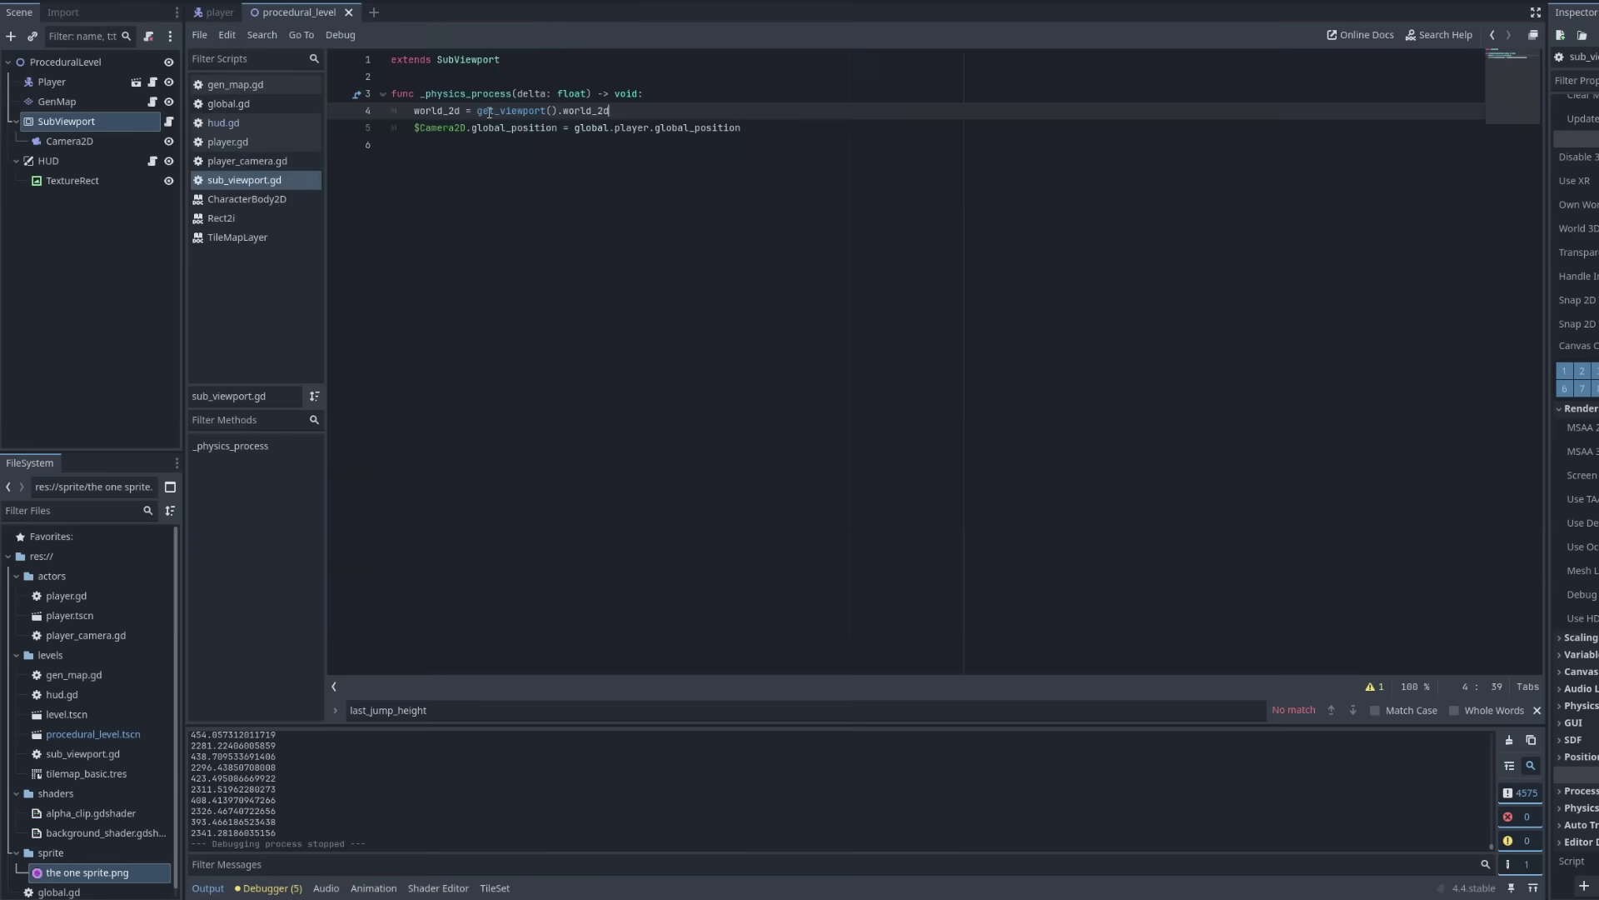
type(".")
key("F5")
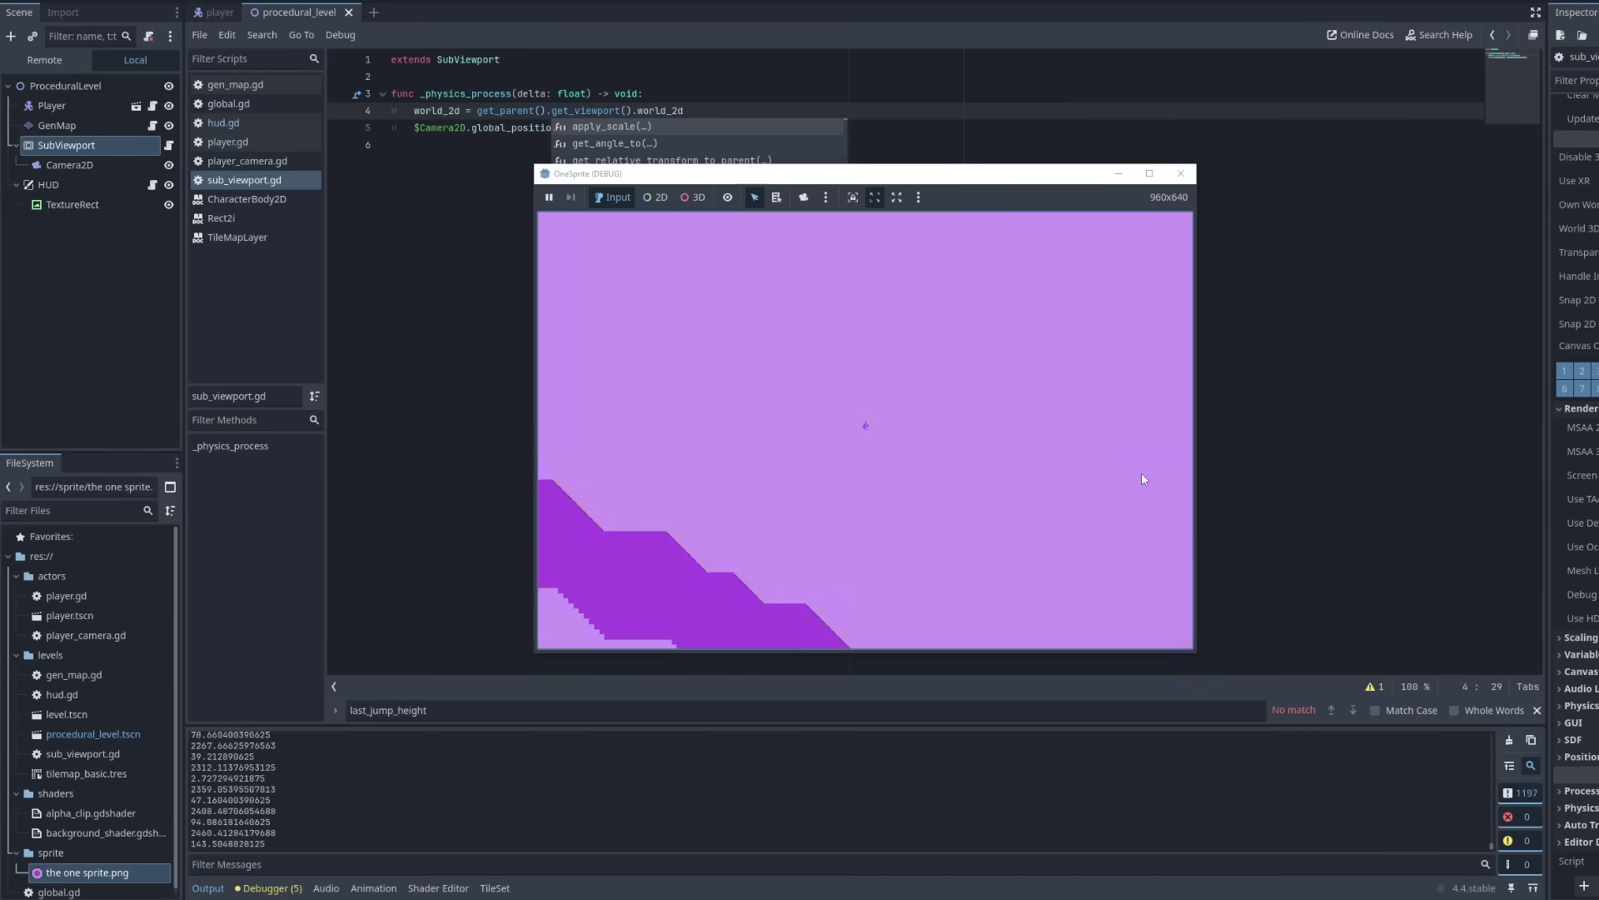
left_click(1180, 174)
left_click(1181, 173)
left_click(764, 128)
Check the SubViewport's Camera2D and script and the HUD's TextureRect, running the game to examine the viewport display.
key("ctrl+F1")
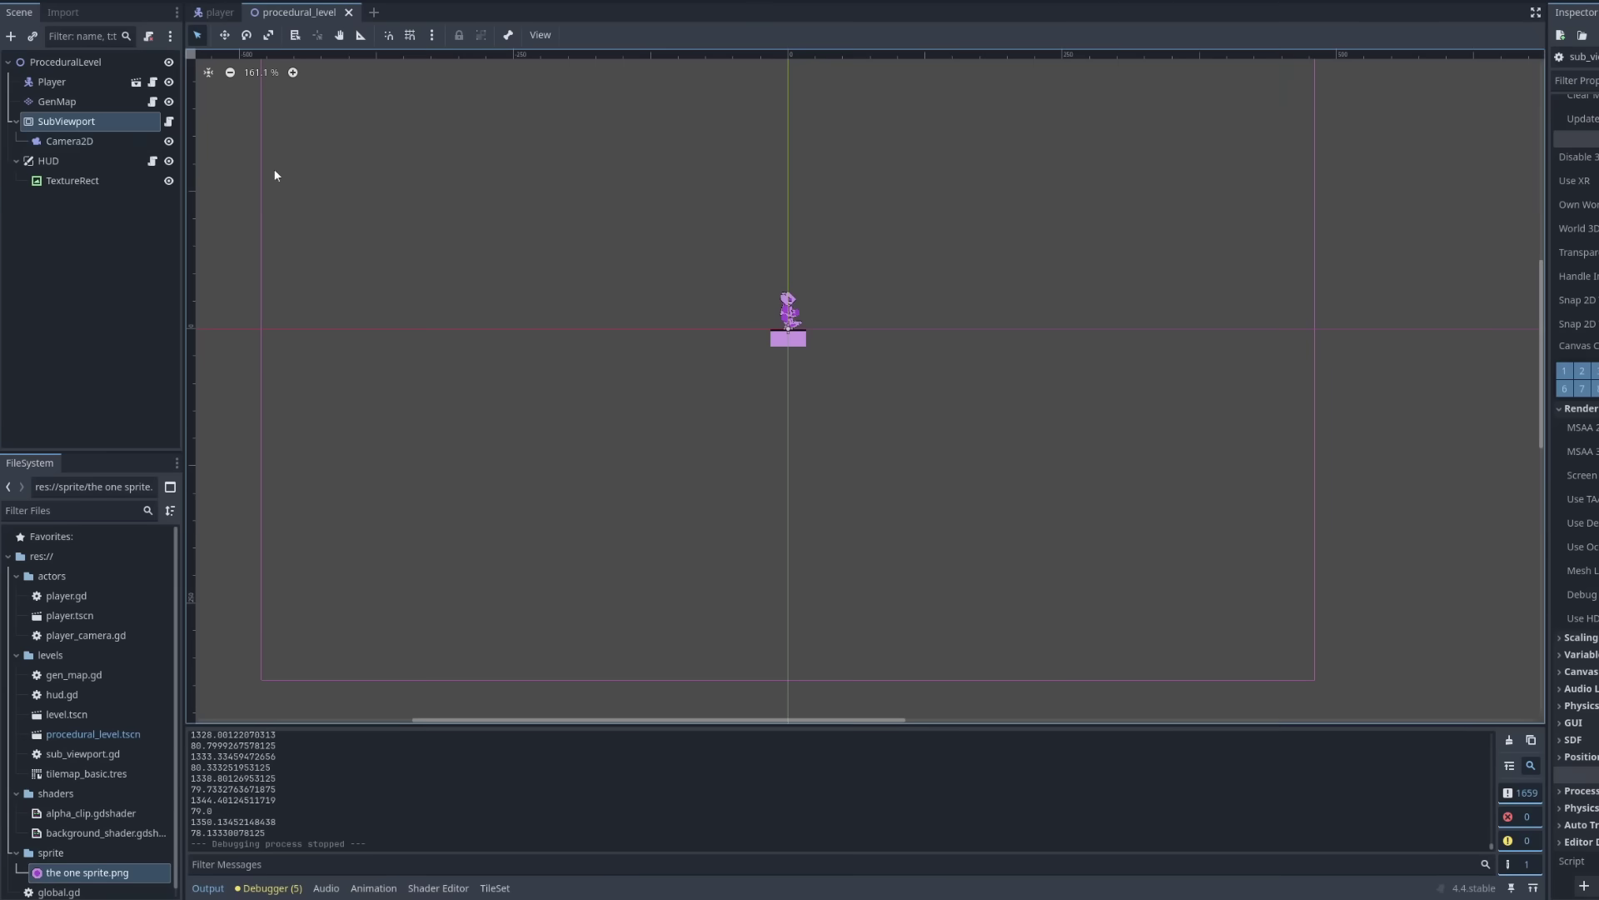
left_click(74, 141)
left_click(169, 122)
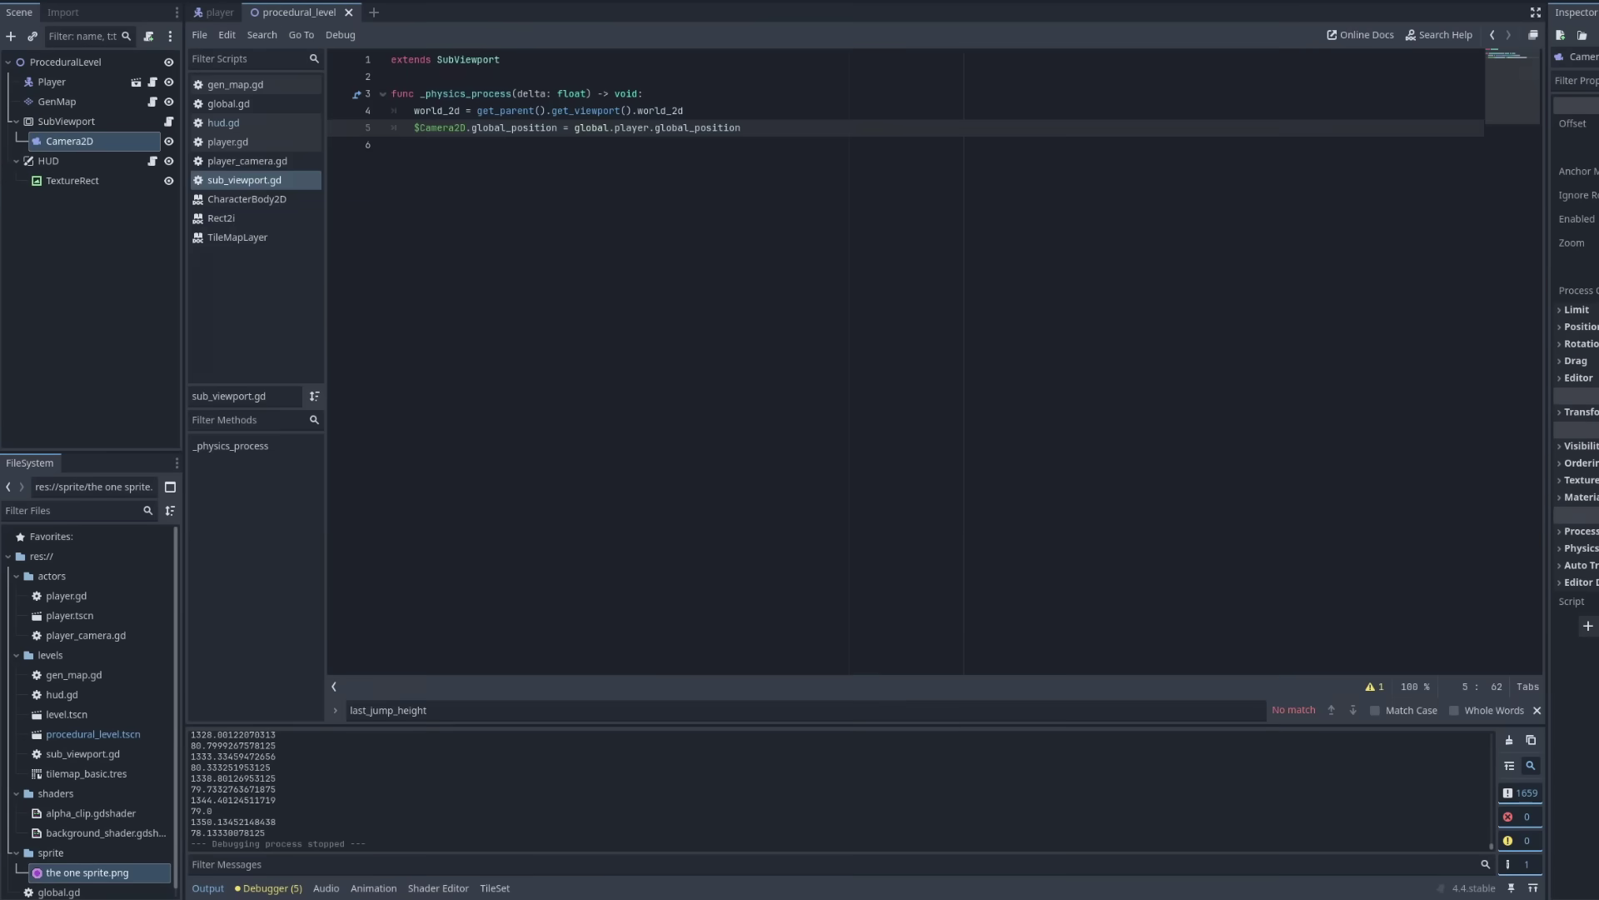
left_click(74, 180)
scroll(904, 336, "down", 5)
key("F5")
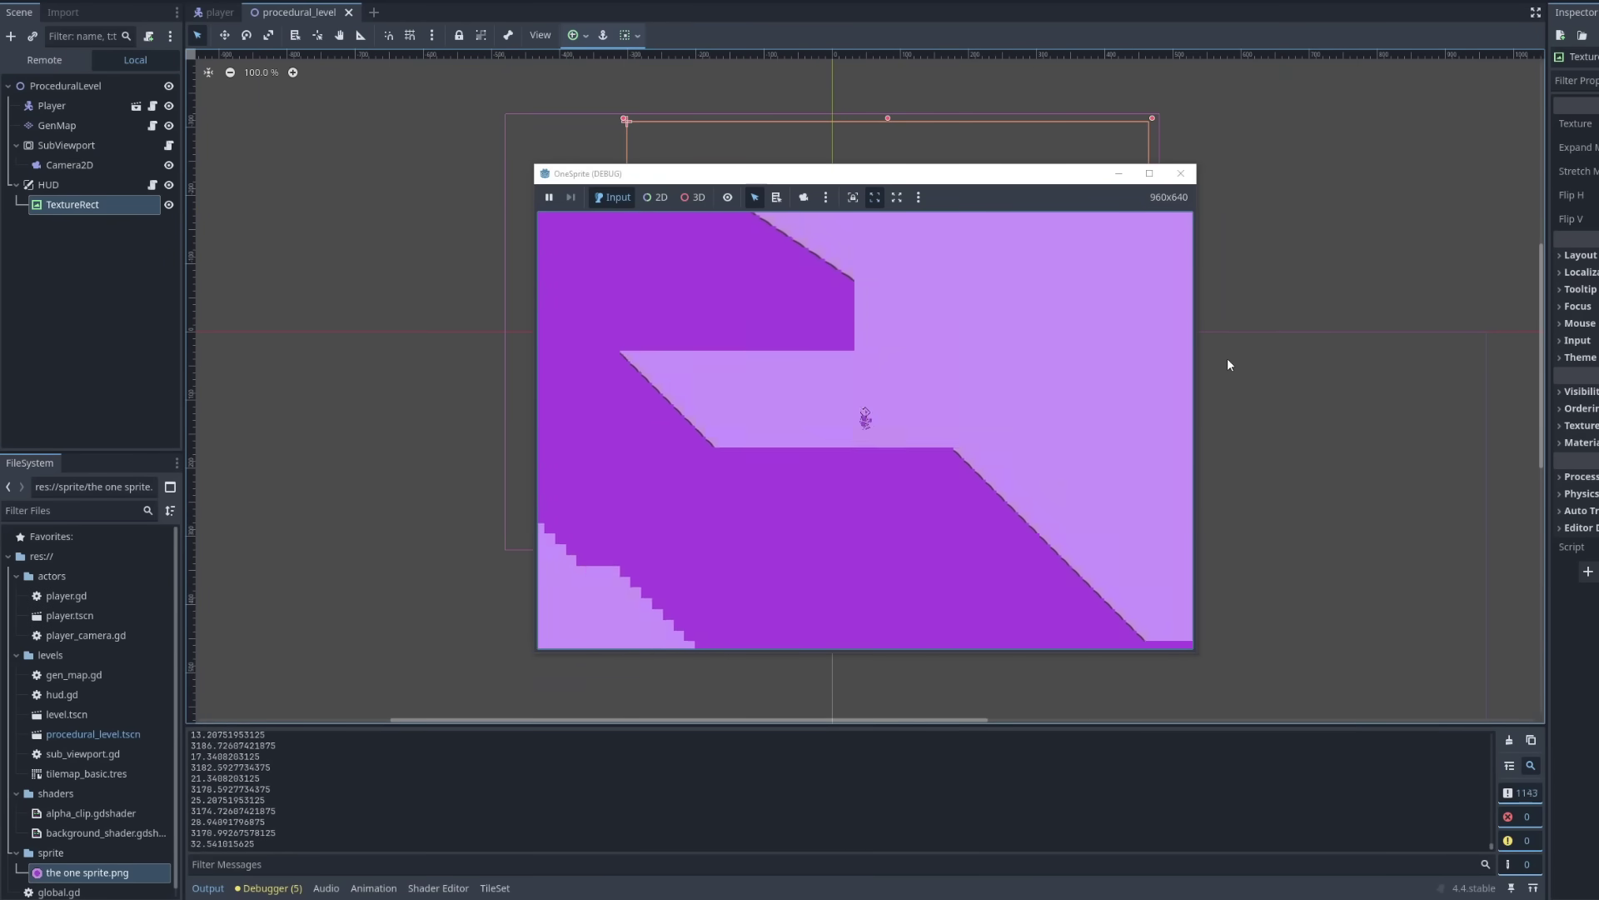
left_click(1180, 174)
left_click(621, 212)
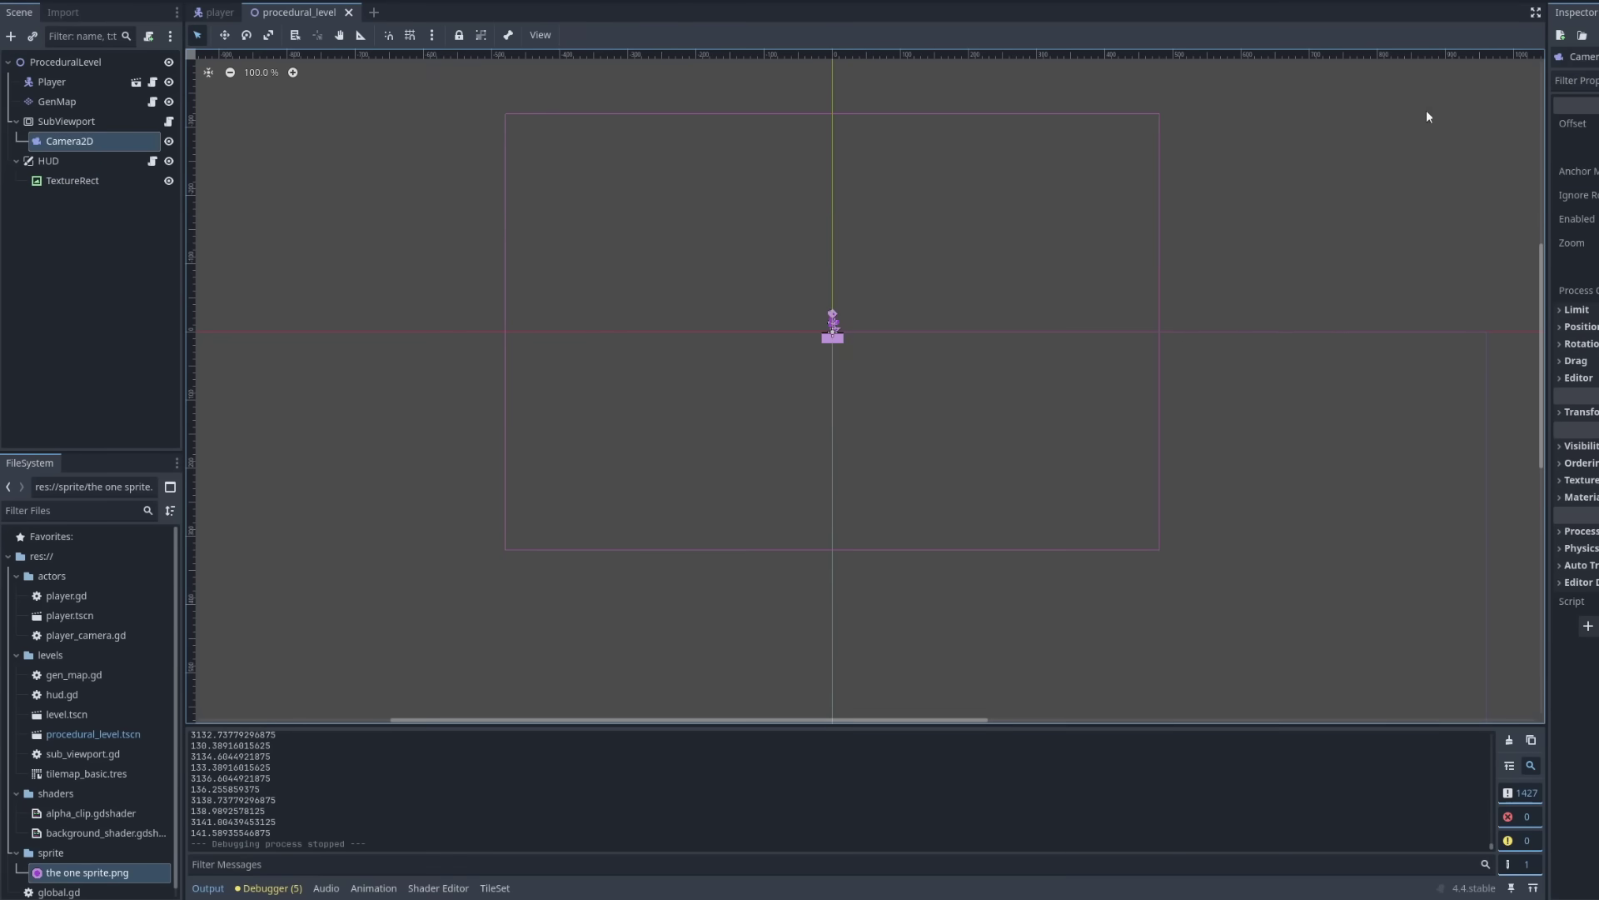
In the SubViewport script, set Camera2D's global position to the player's x - 10 and y - 50, and test the game.
left_click(137, 82)
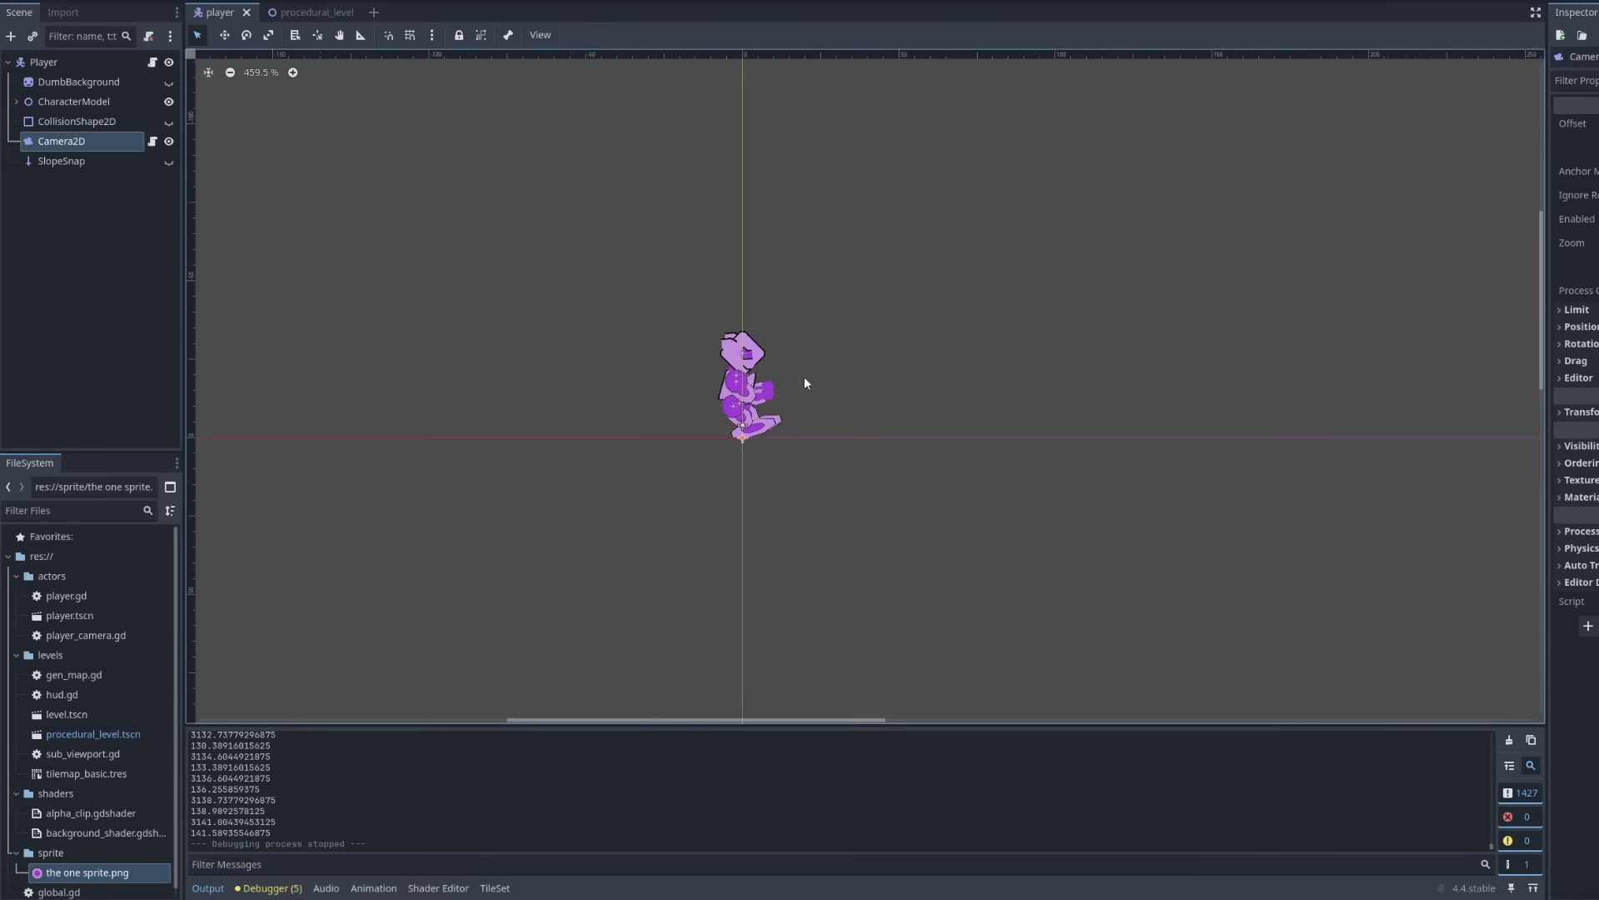
left_click(308, 11)
left_click(169, 122)
left_click_drag(414, 128, 558, 129)
key("F5")
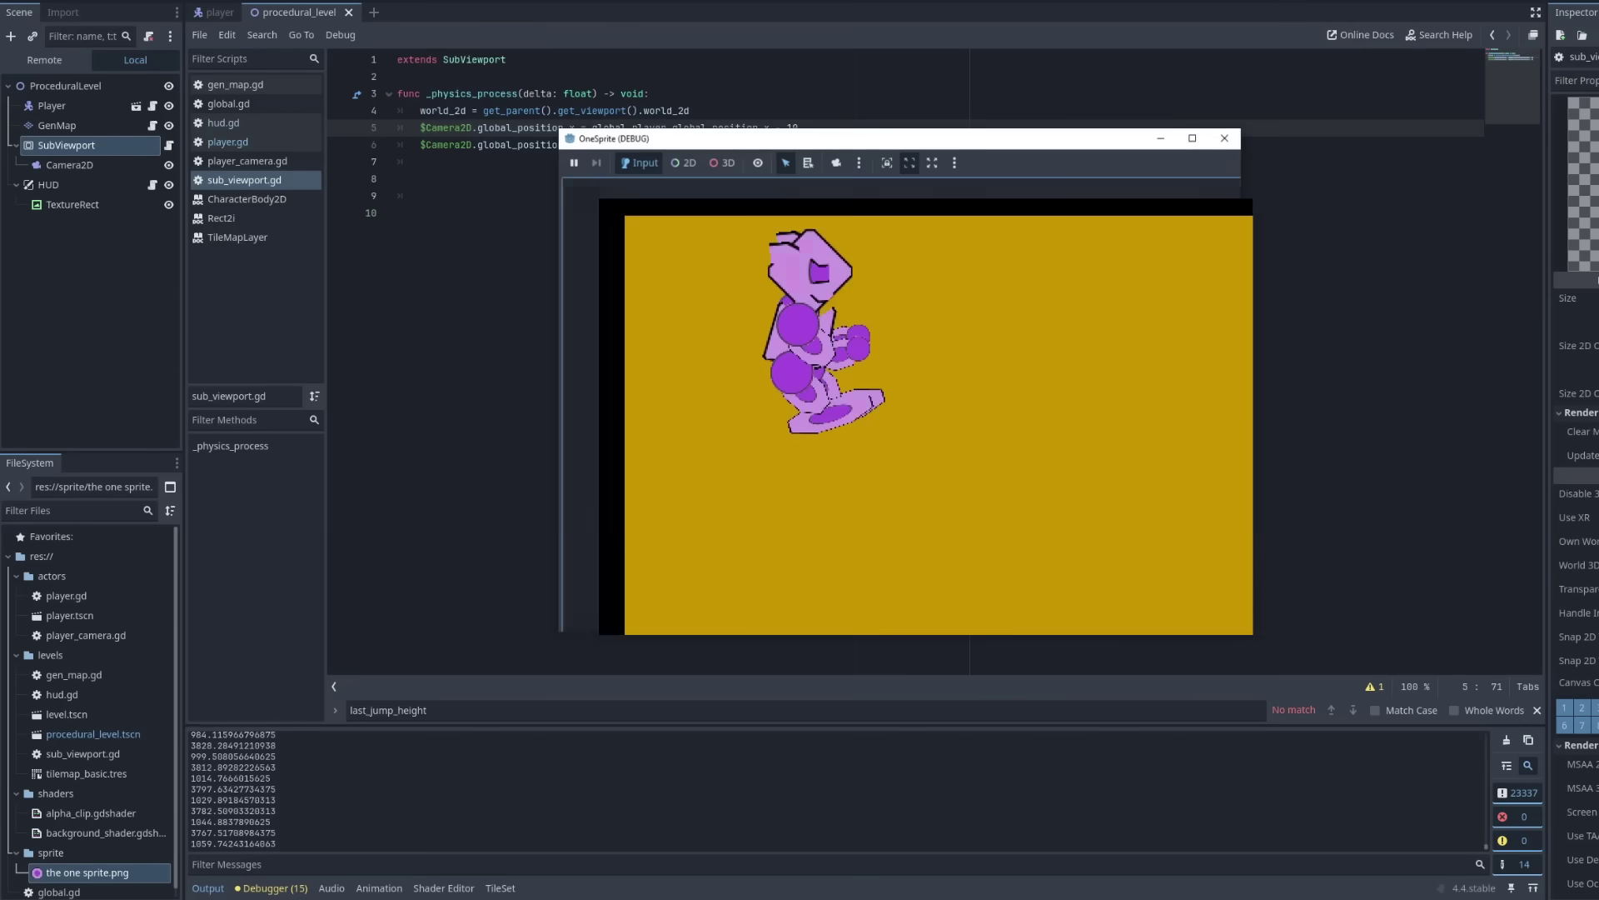
left_click(1241, 160)
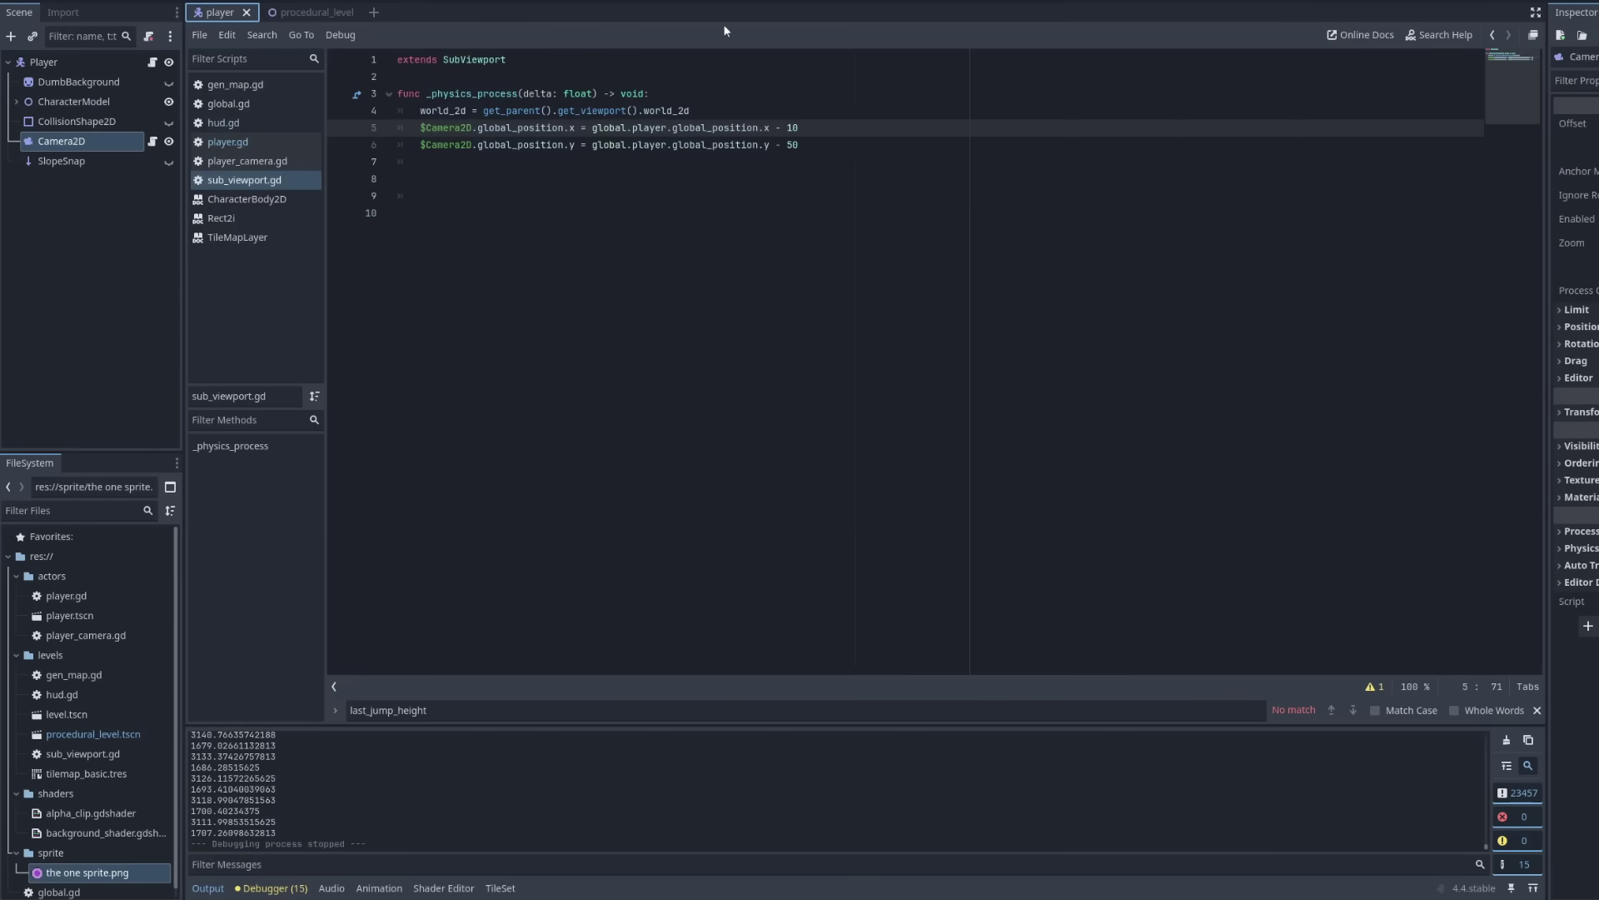
key("ctrl+F1")
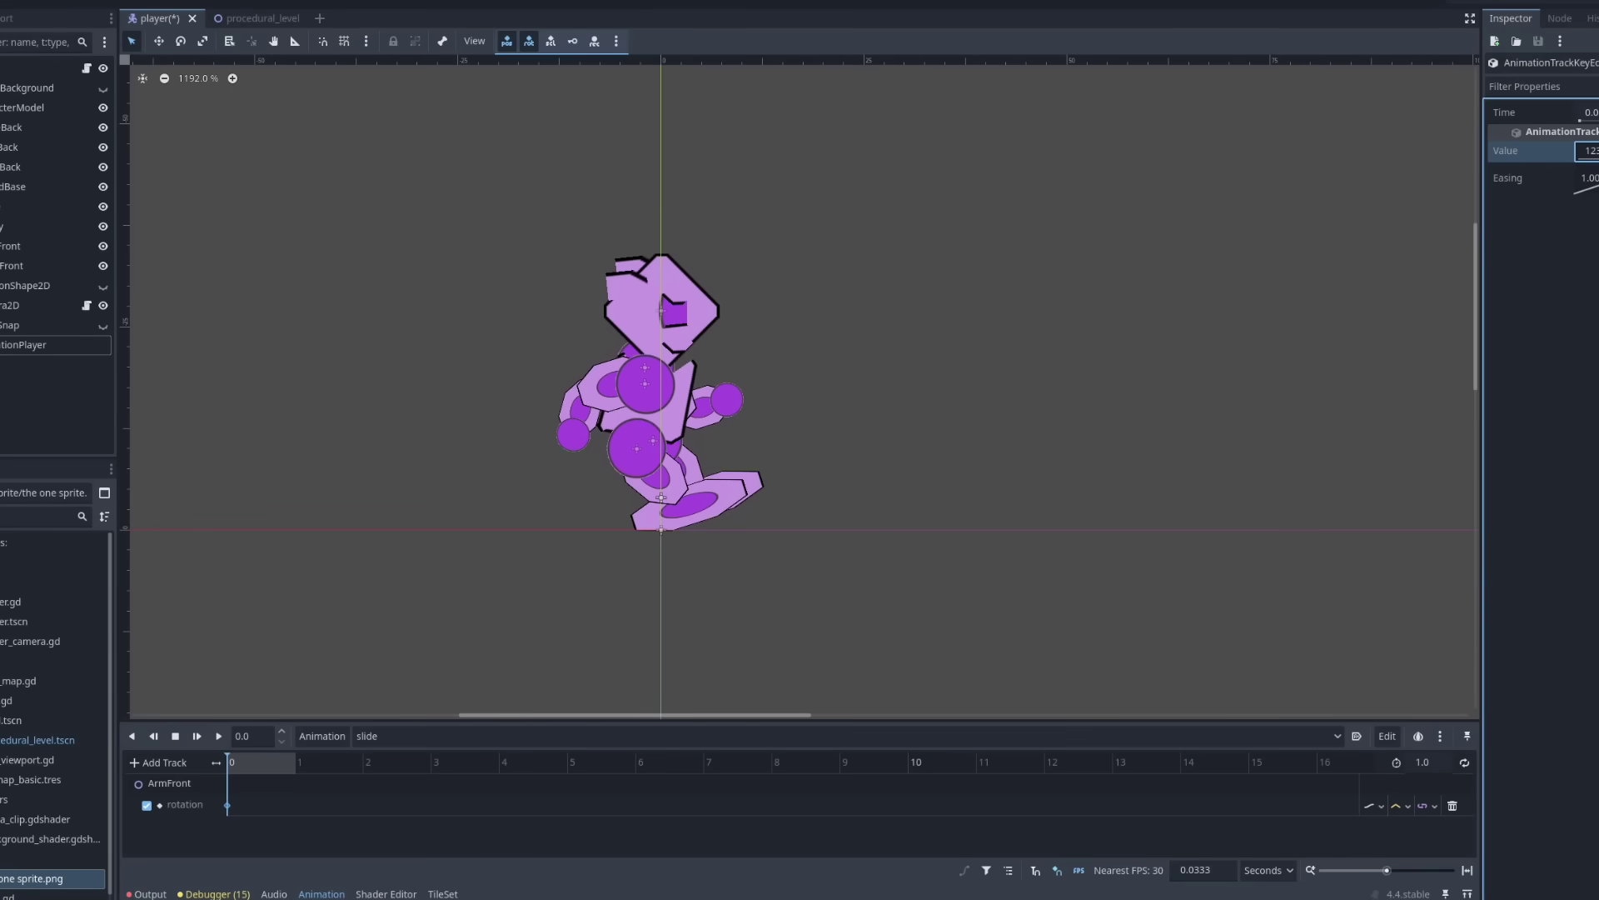
Add body-part tracks to the player's slide animation, including Body rotation and Torso rotation and position, and preview the pose.
left_click(158, 762)
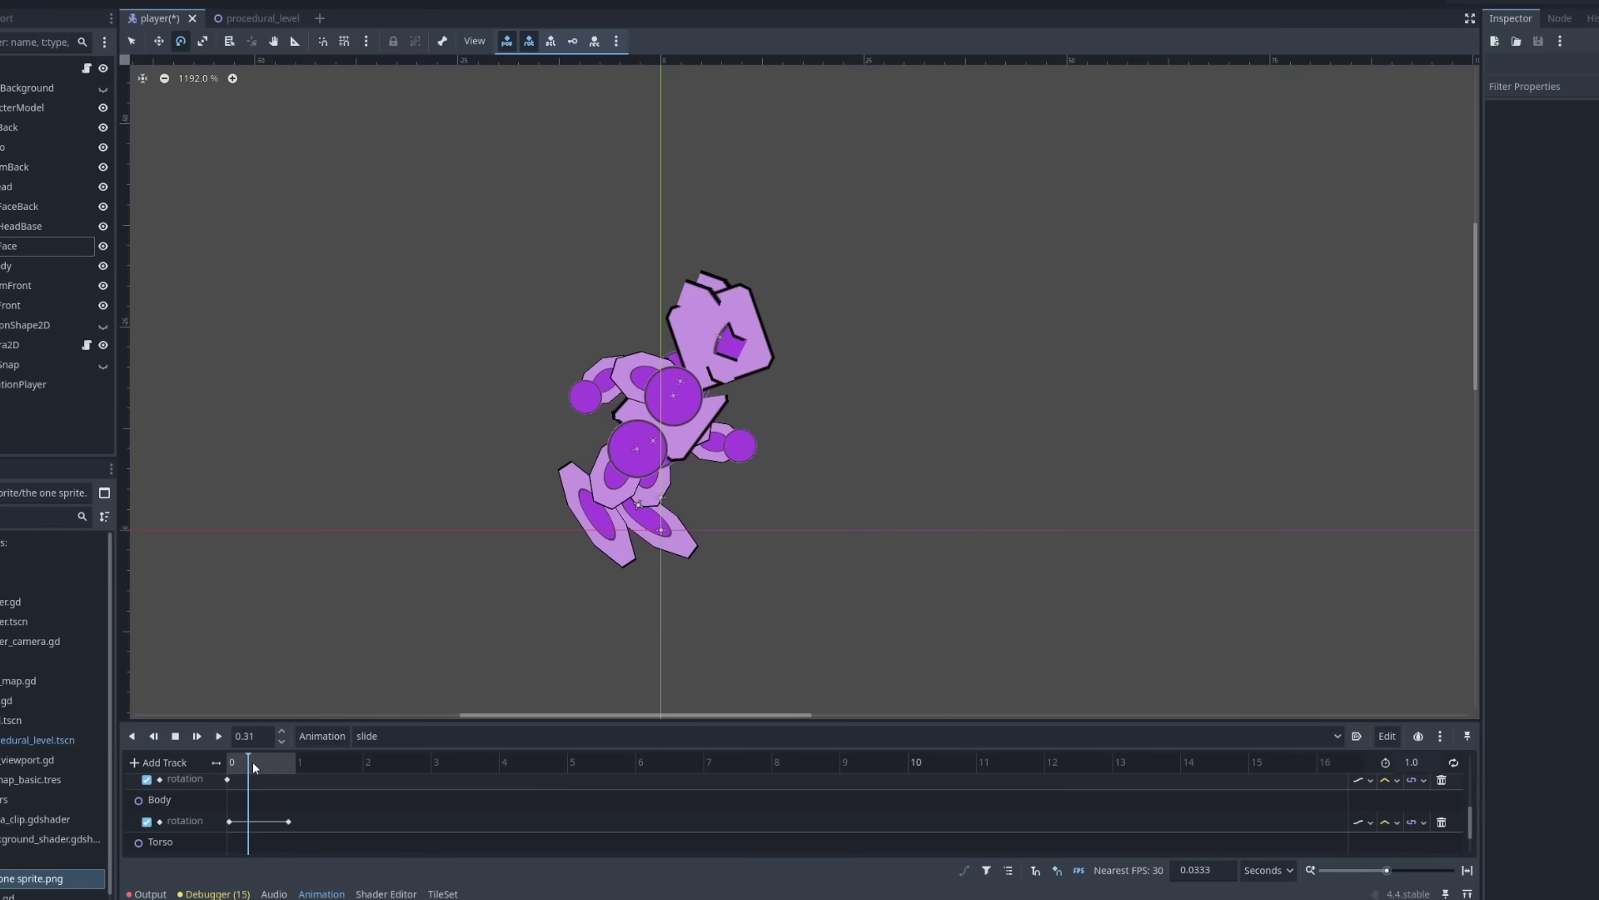
left_click(242, 762)
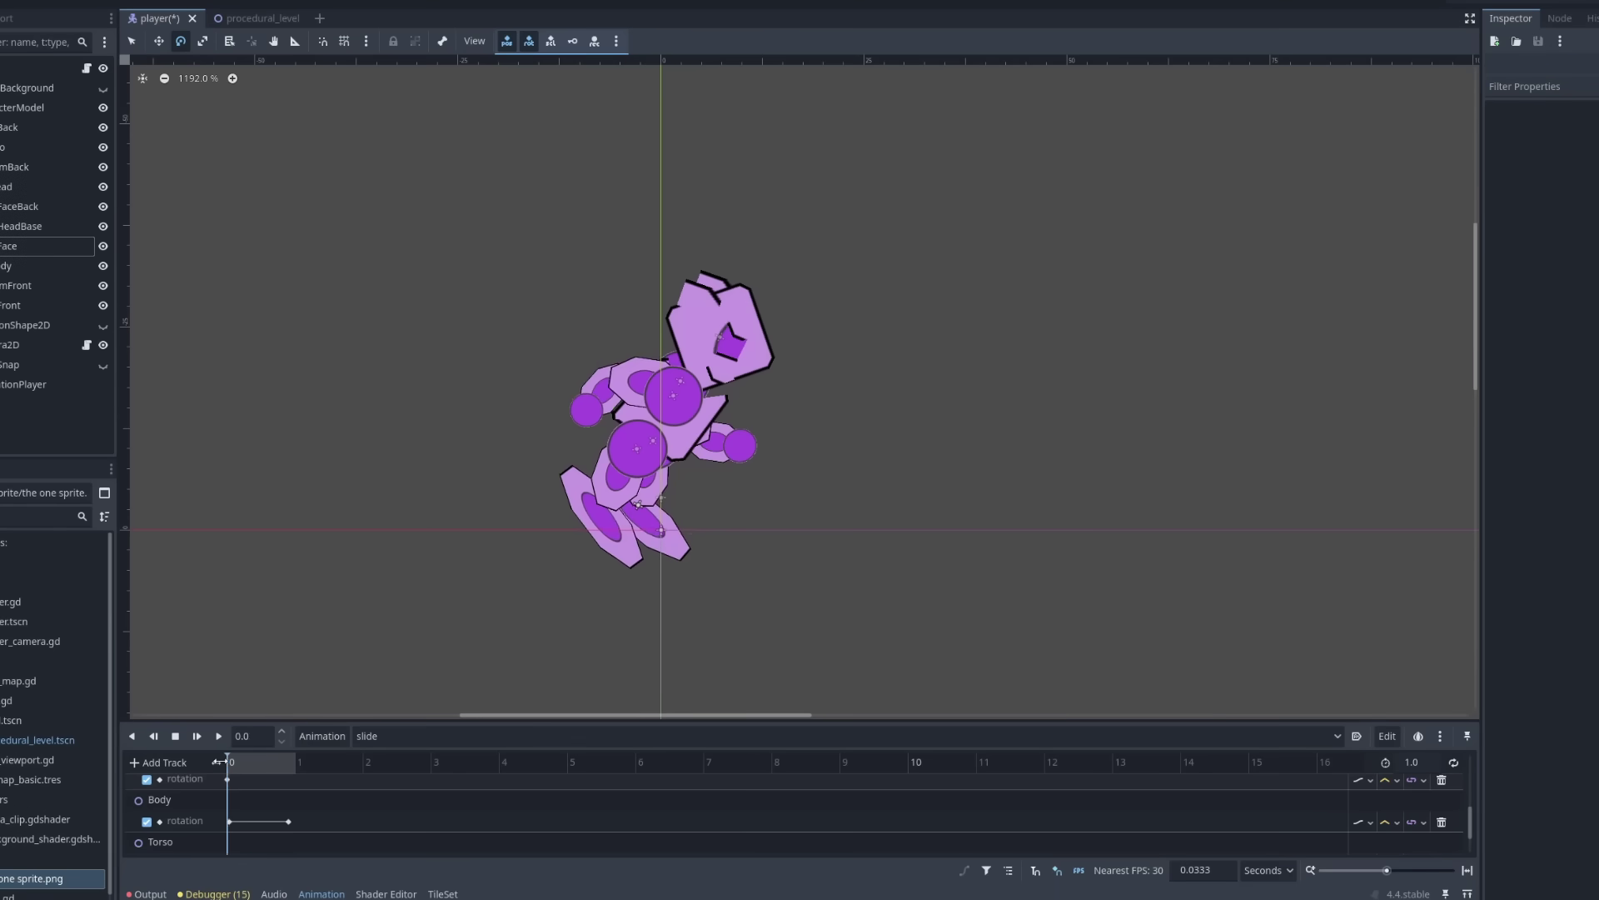
mouse_move(277, 766)
left_mouse_down()
mouse_move(294, 767)
mouse_move(263, 773)
left_mouse_up()
scroll(286, 782, "down", 4)
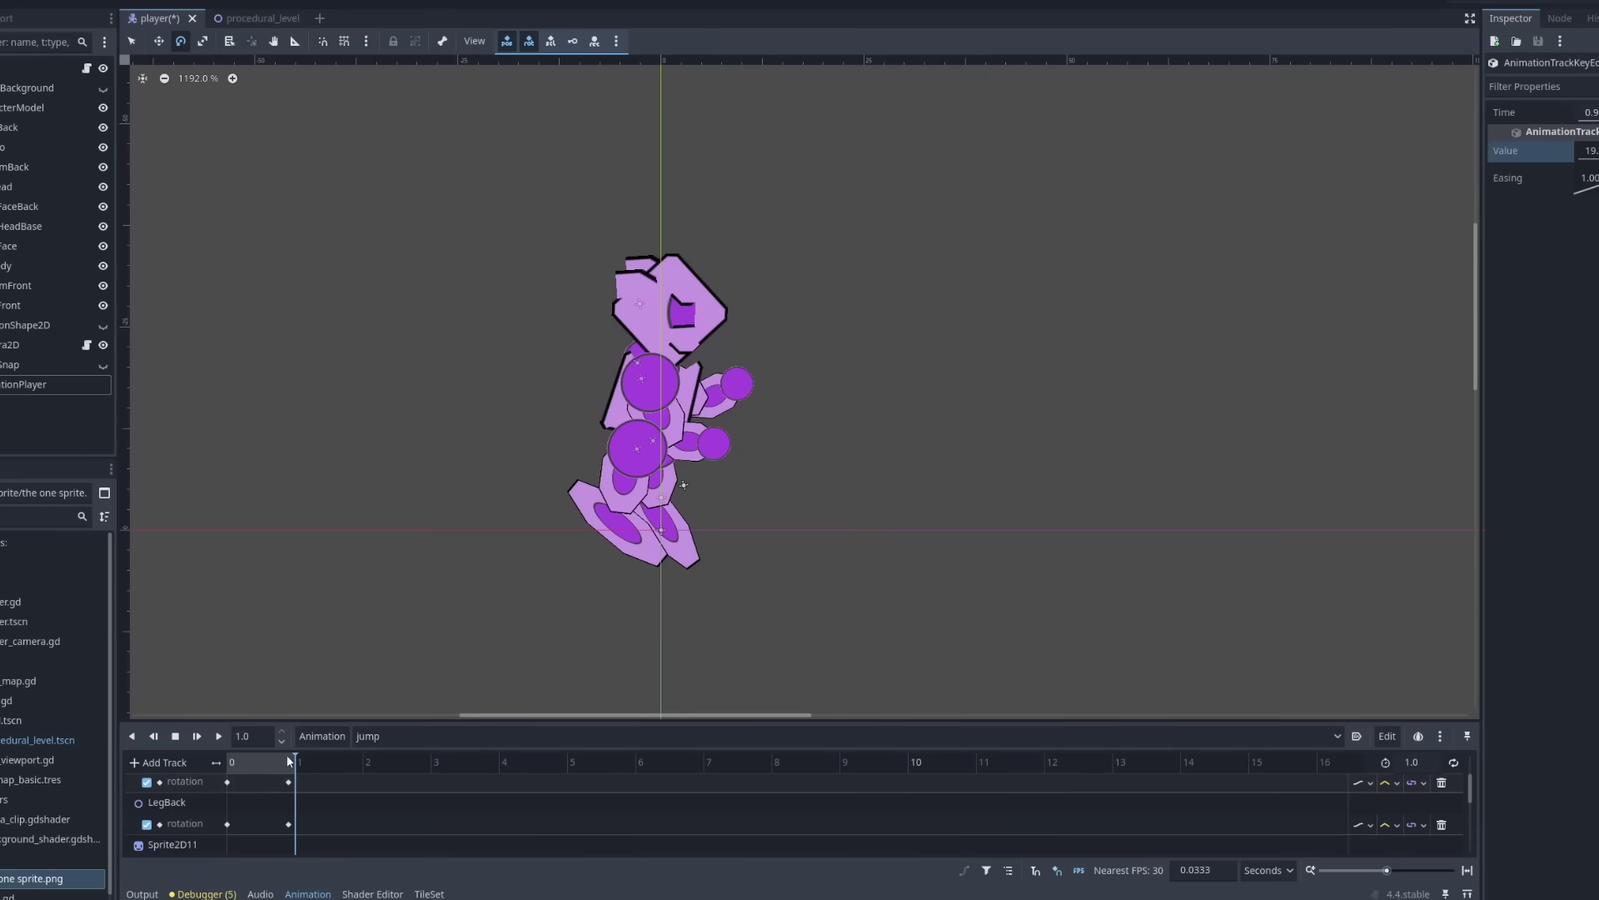
Insert a LegBack rotation key at 0.44 s in the jump animation and set it to about 97 degrees.
left_click_drag(289, 760, 258, 762)
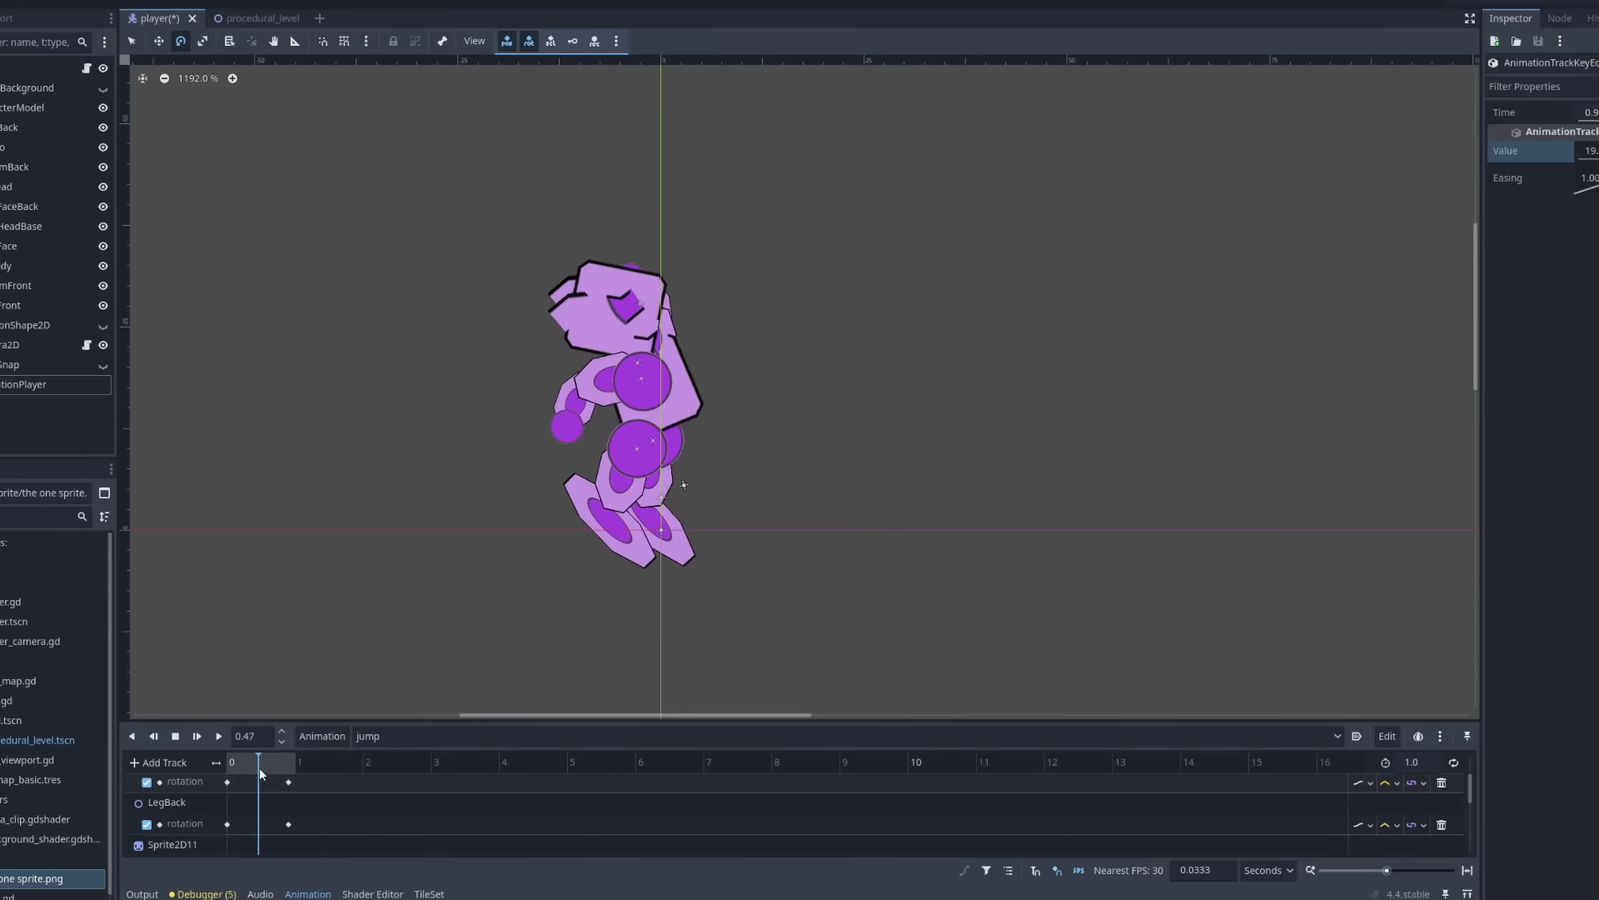
right_click(259, 829)
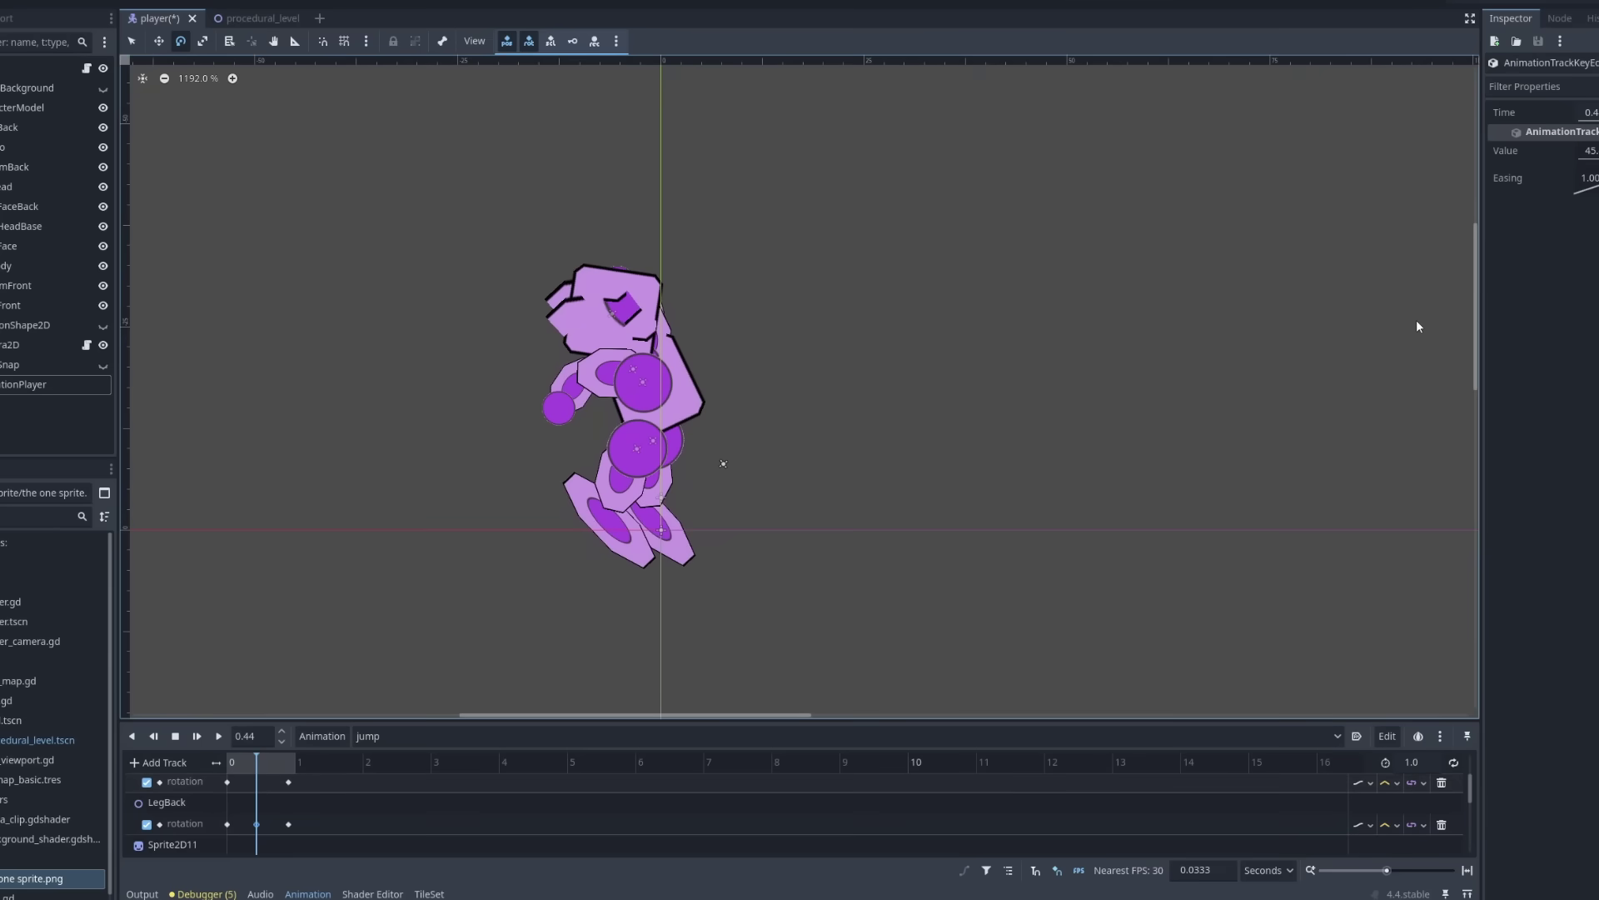
left_click(1591, 151)
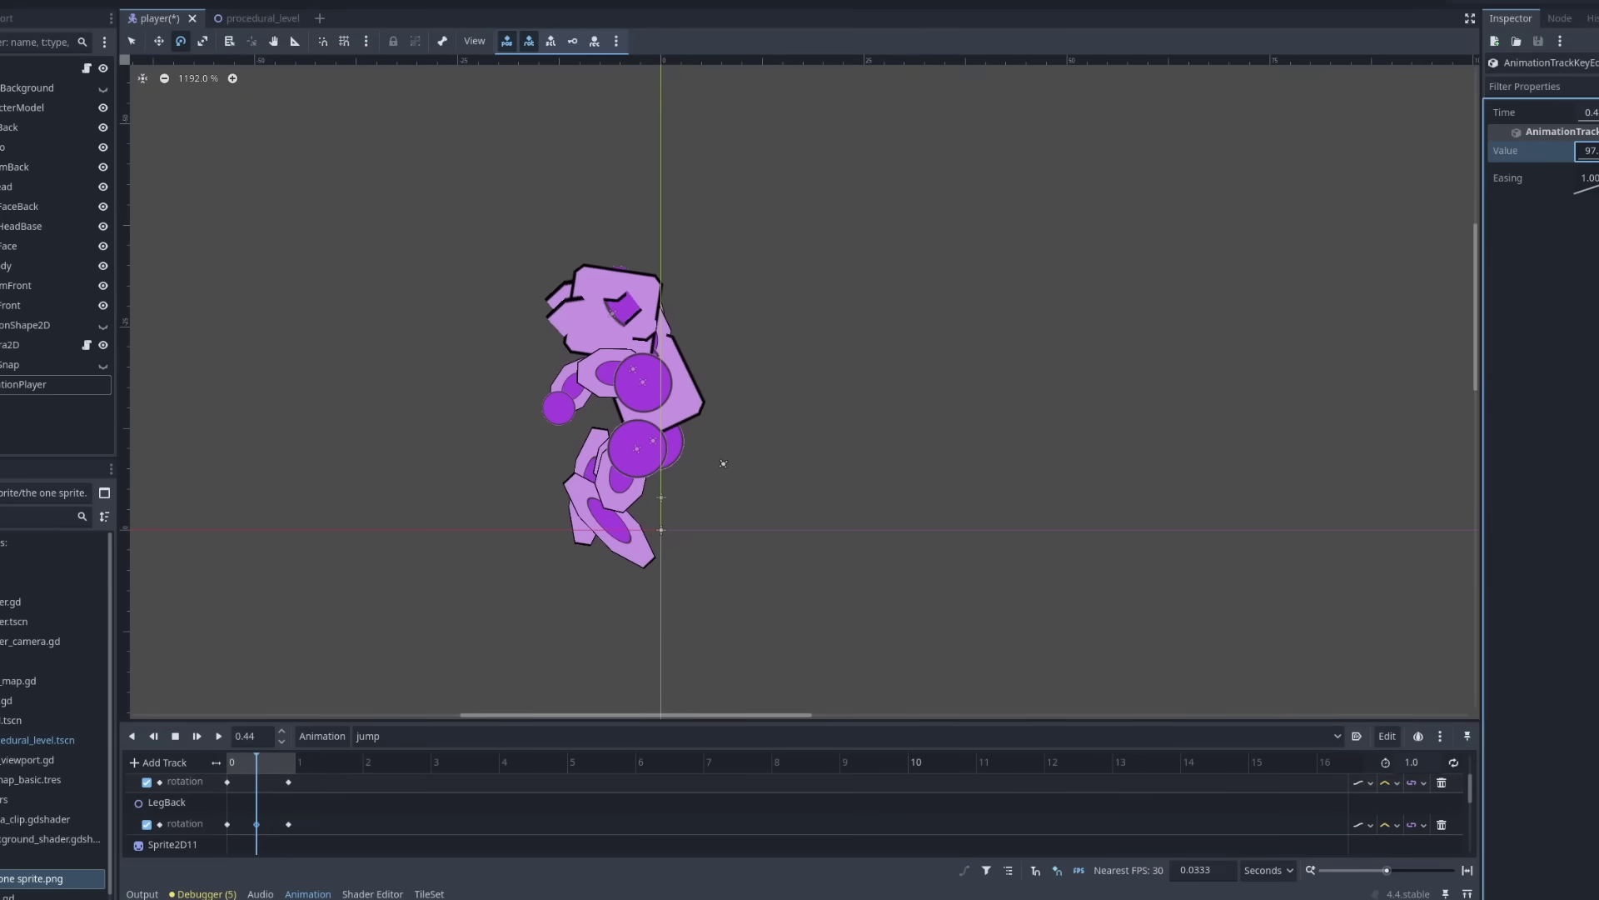
Insert a LegFront rotation key at 0.44 s in the jump animation, set it to about 102 degrees, and preview the motion.
scroll(294, 834, "up", 1)
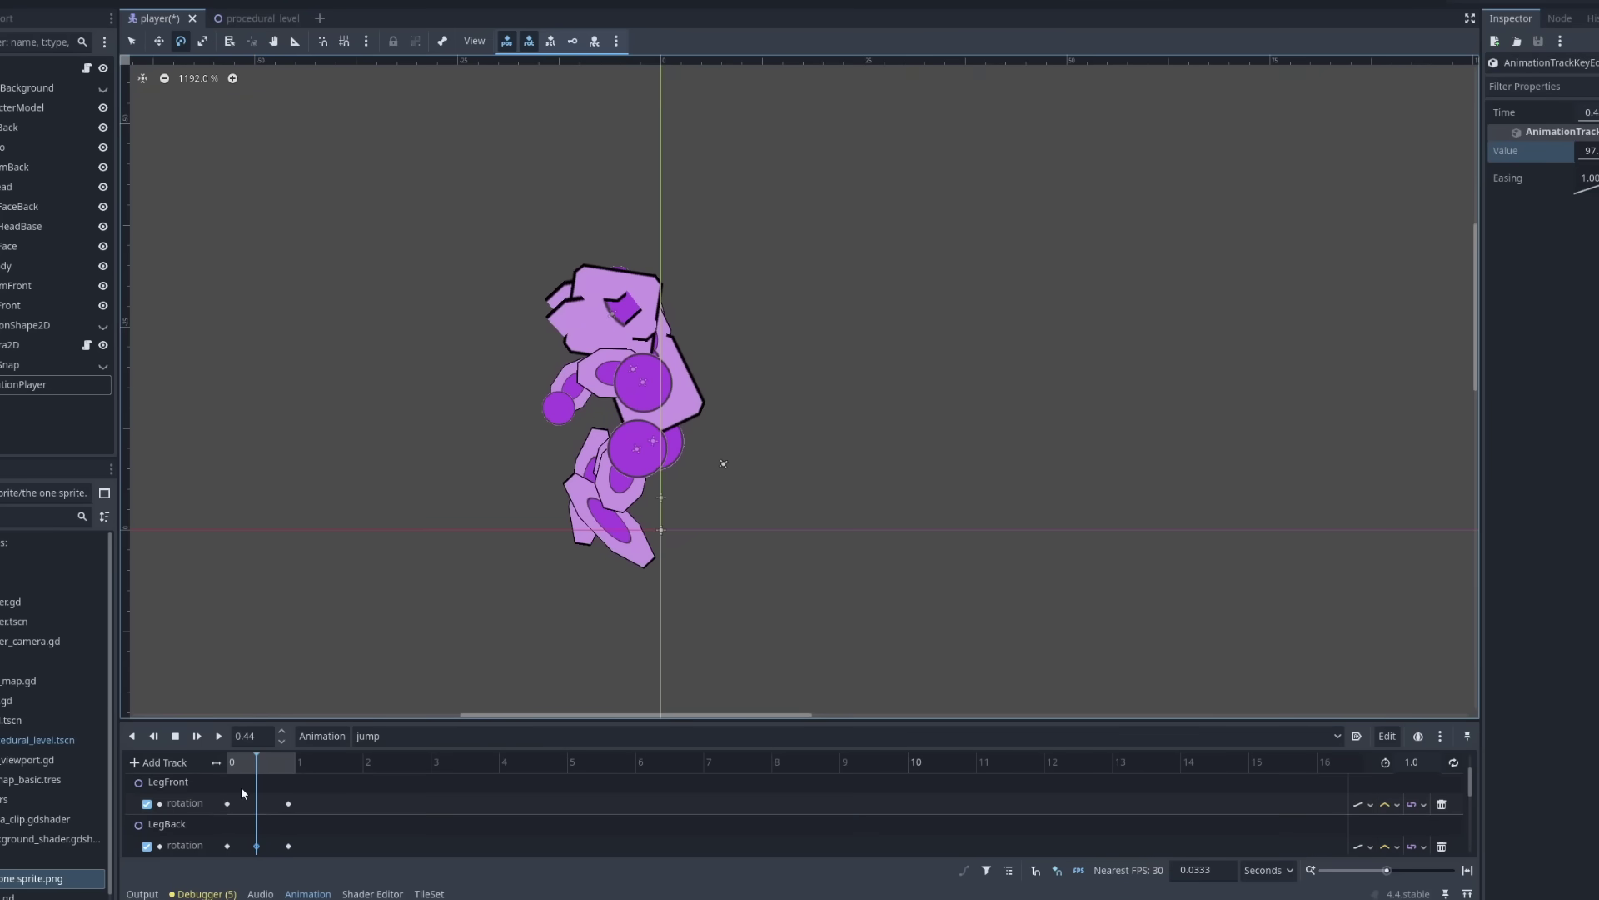
right_click(257, 807)
left_click(287, 813)
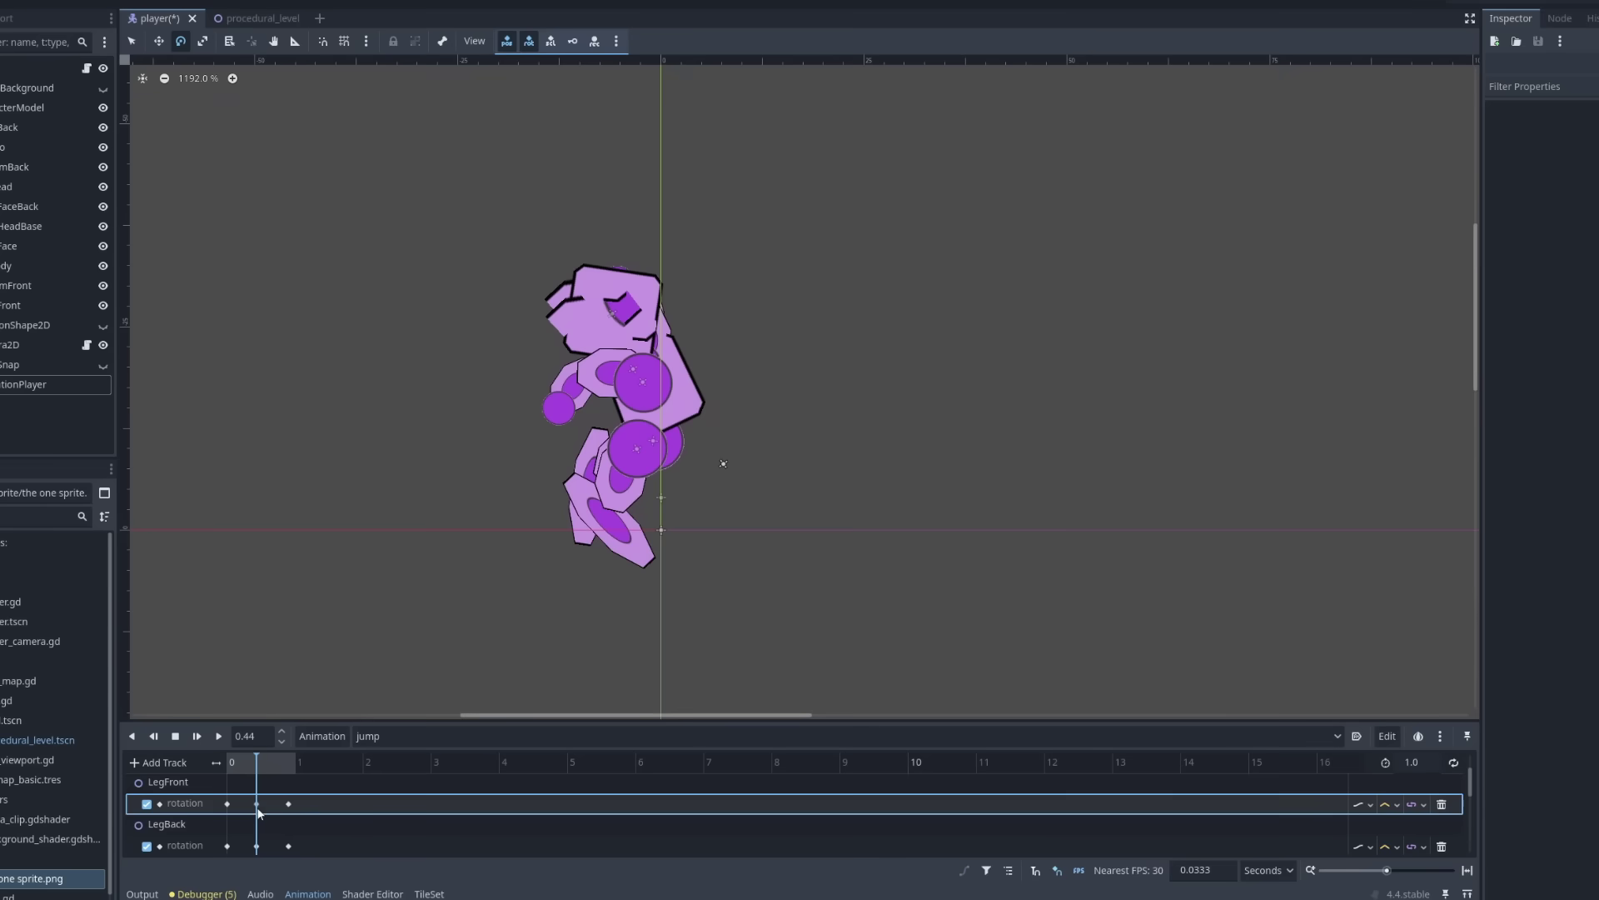
left_click(1591, 151)
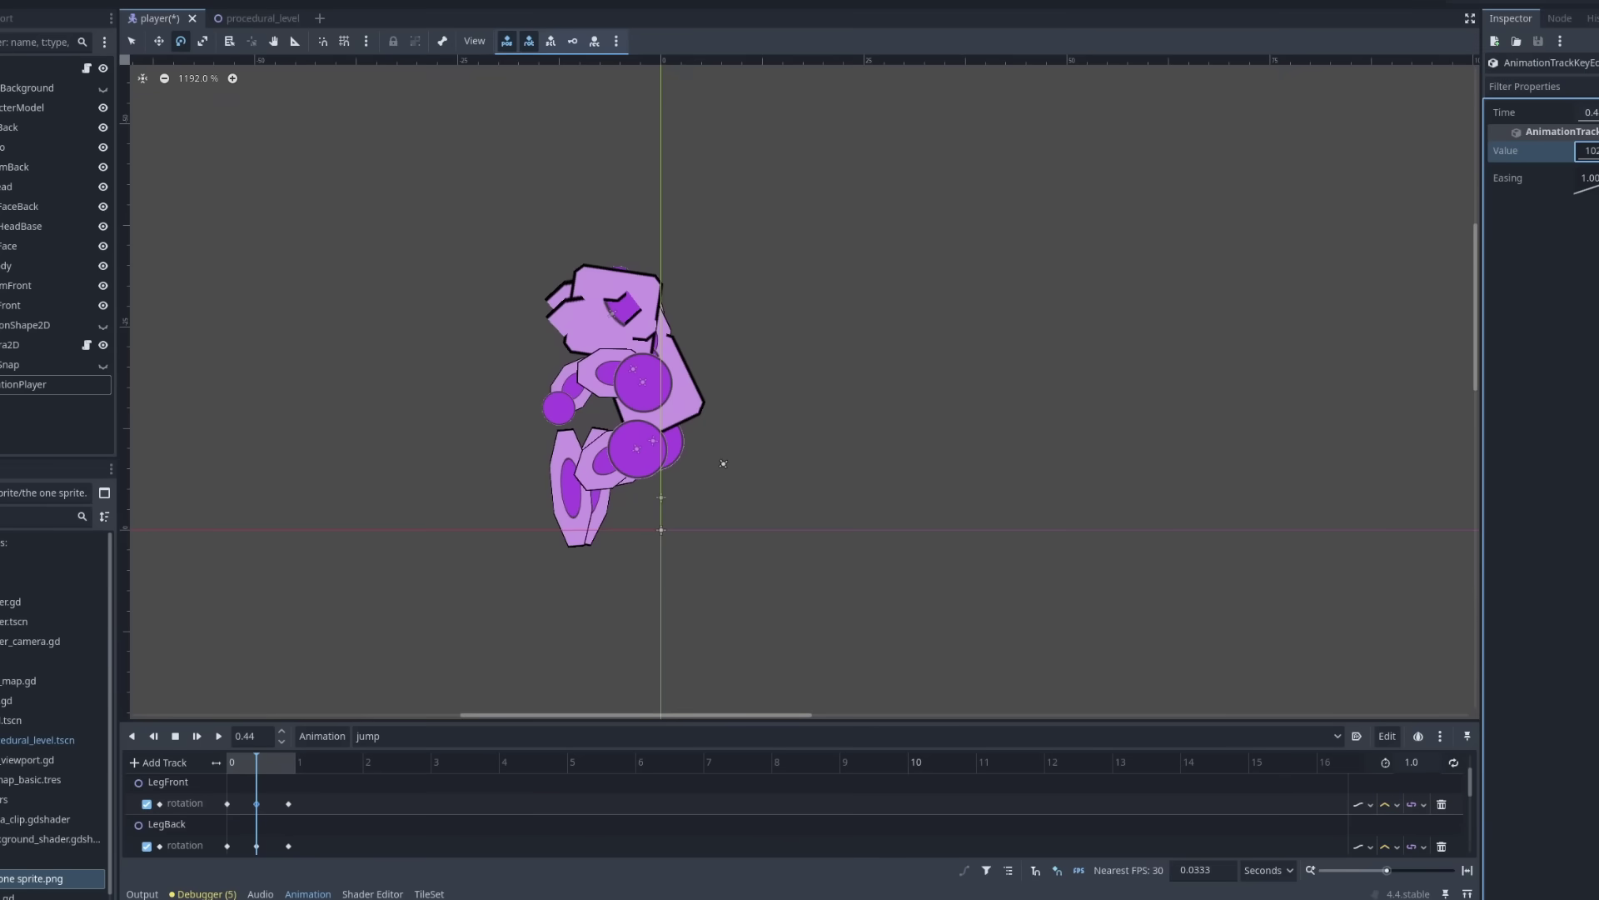
left_click_drag(255, 759, 294, 758)
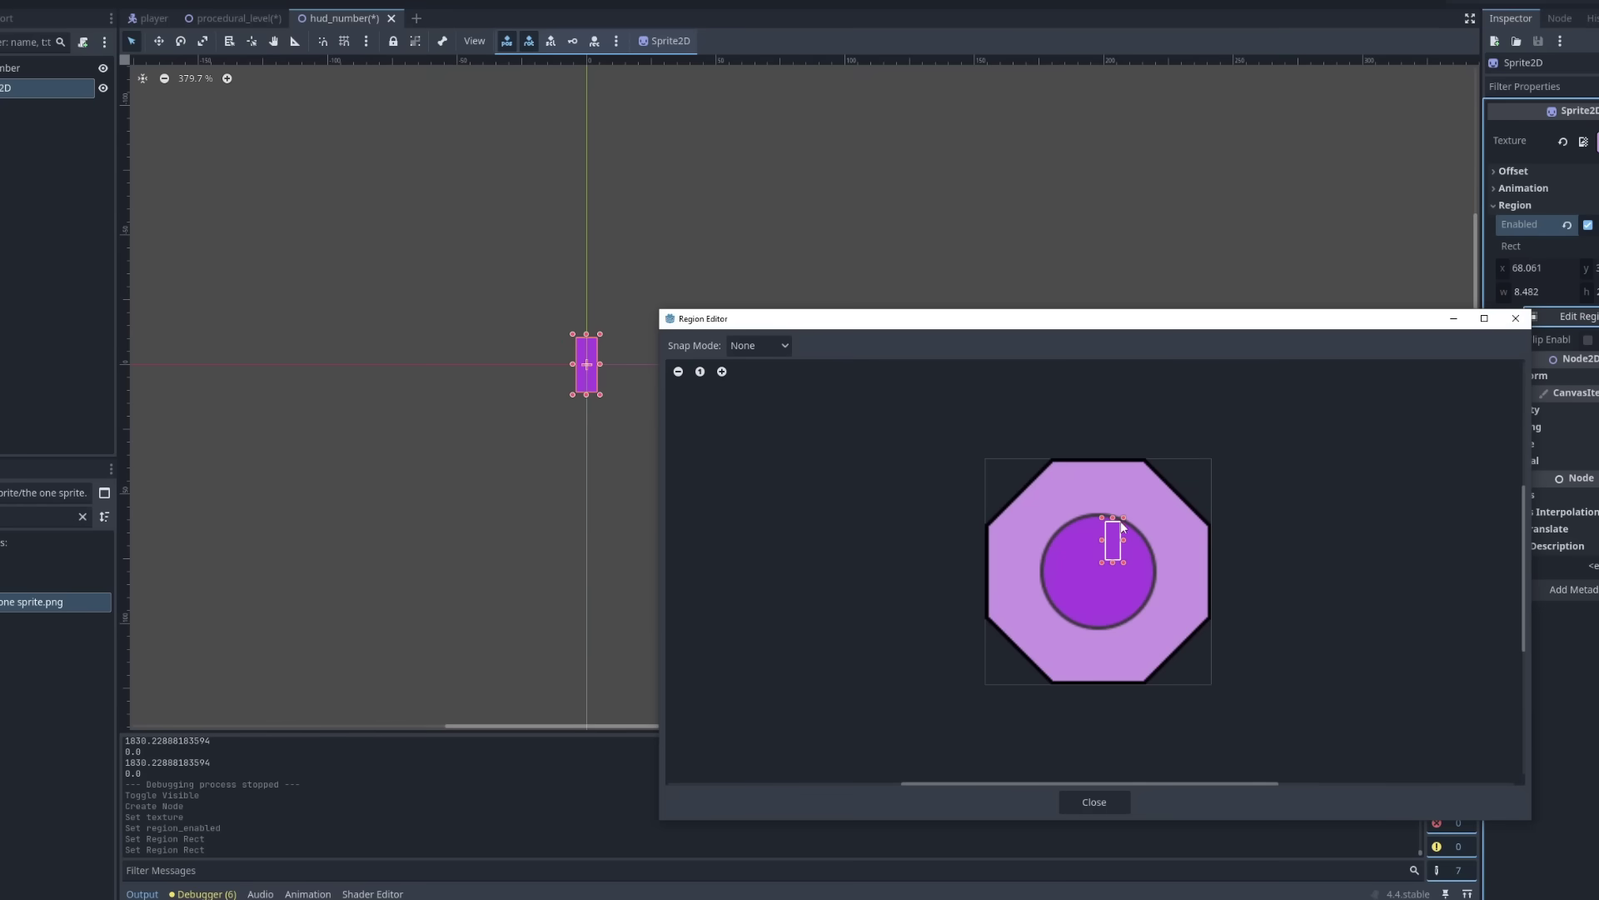
Crop the HUD number sprite's region to a narrow vertical bar inside the dark purple circle and name the digit node.
left_click_drag(1121, 522, 1122, 521)
left_click(1516, 318)
left_click(55, 70)
key("ctrl+a")
type("Z")
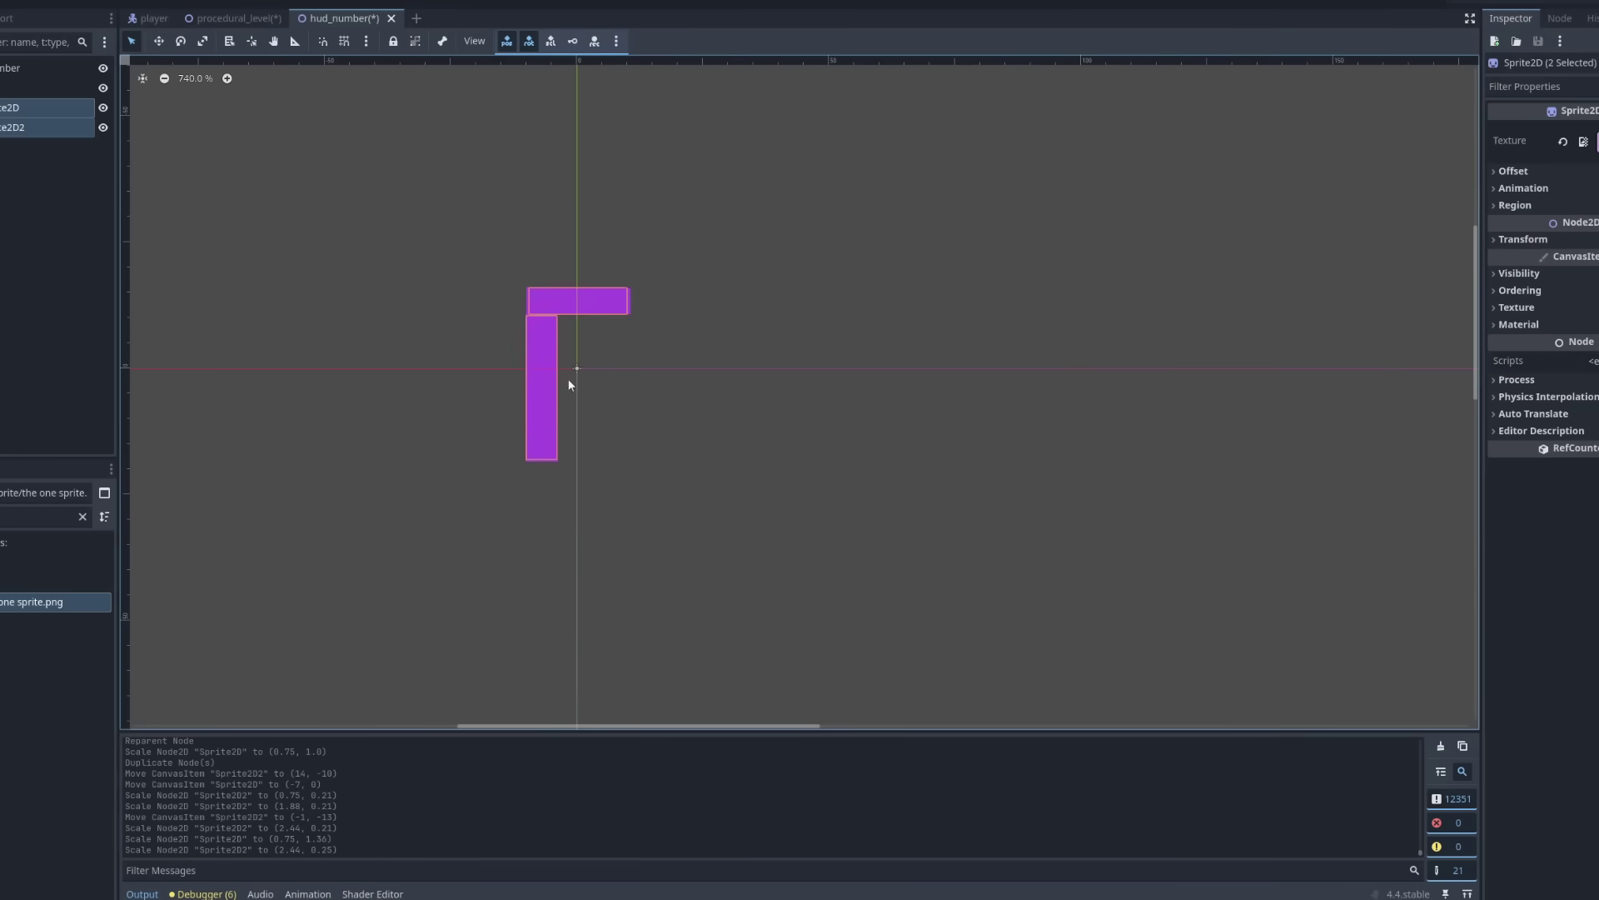
Build the HUD digit shapes from duplicated and rescaled bar sprites, deleting the unneeded Sprite2D and positioning Sprite2D3.
right_click(54, 127)
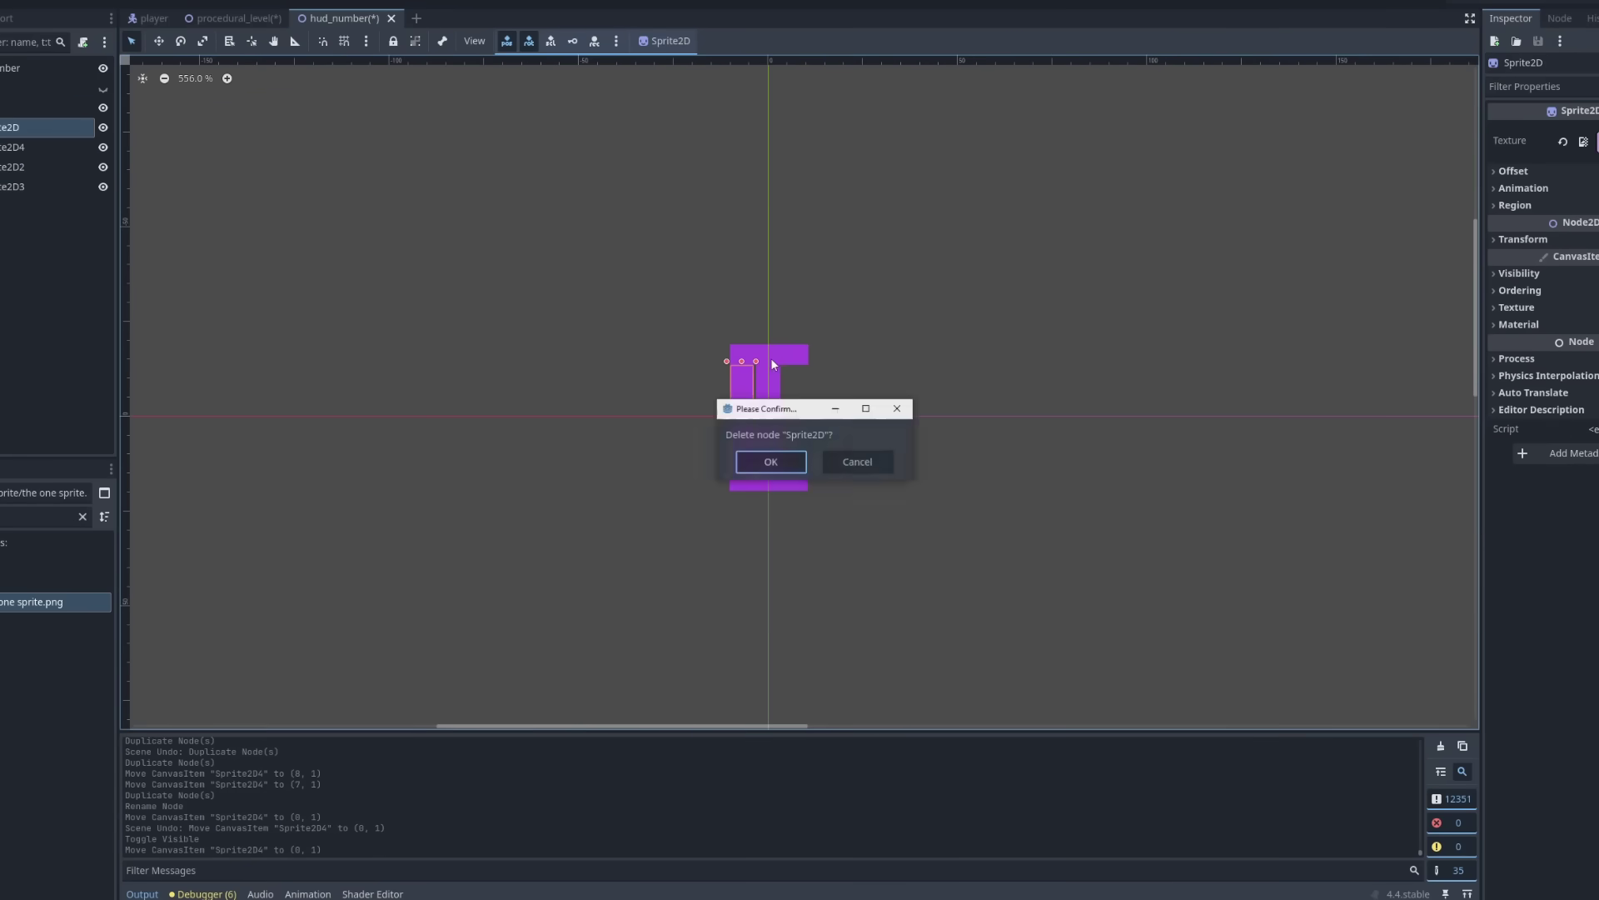
key("Return")
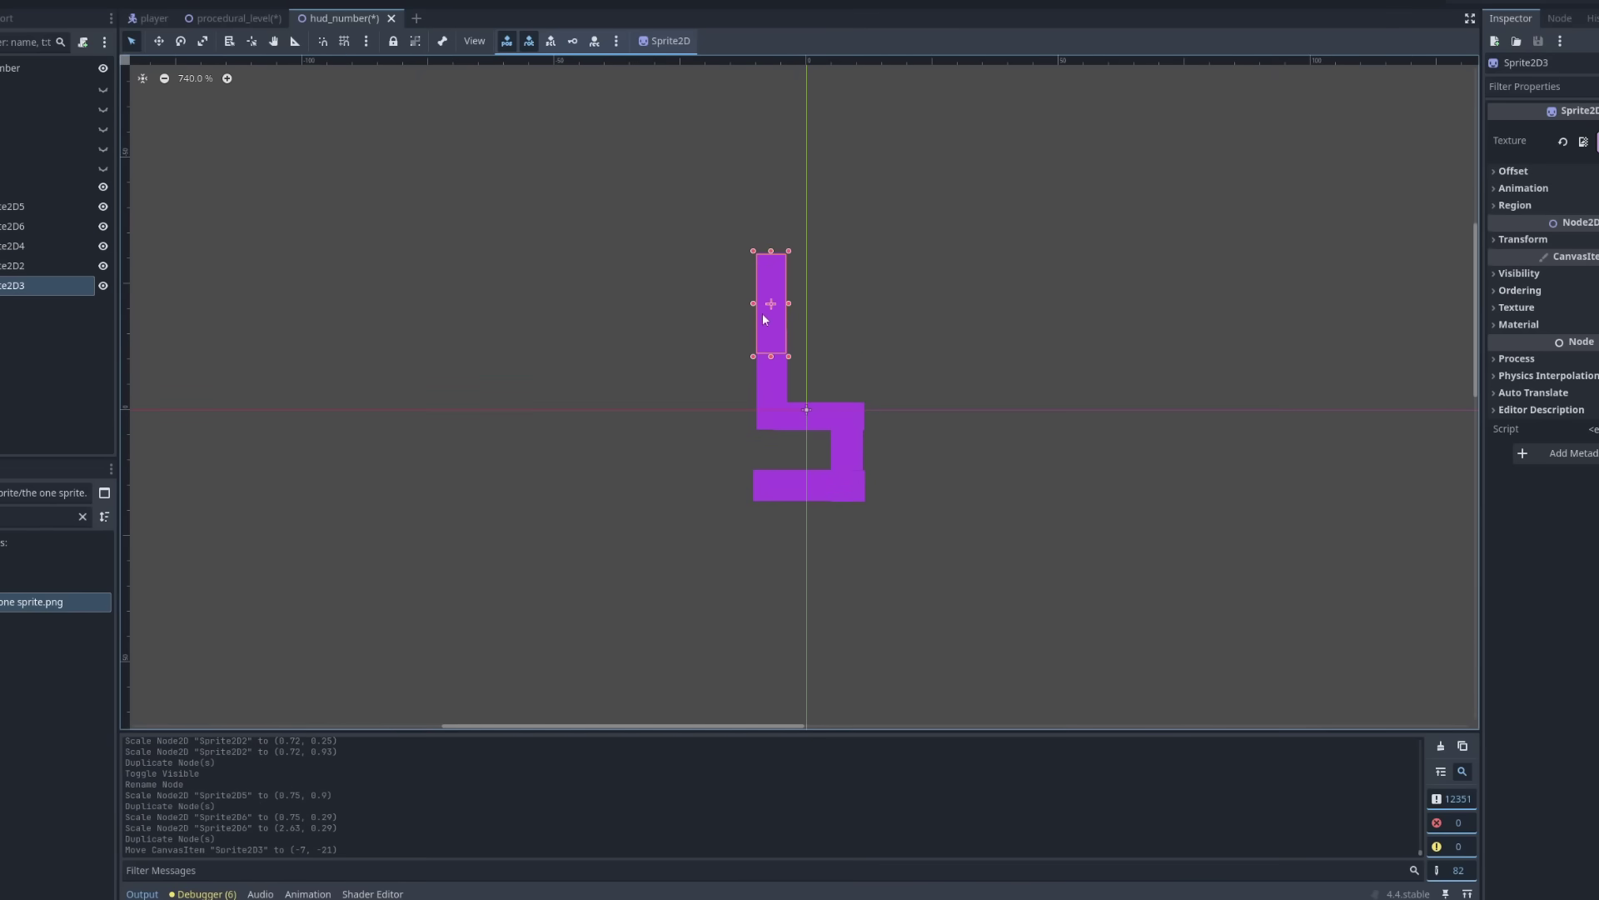
left_click_drag(770, 247, 781, 293)
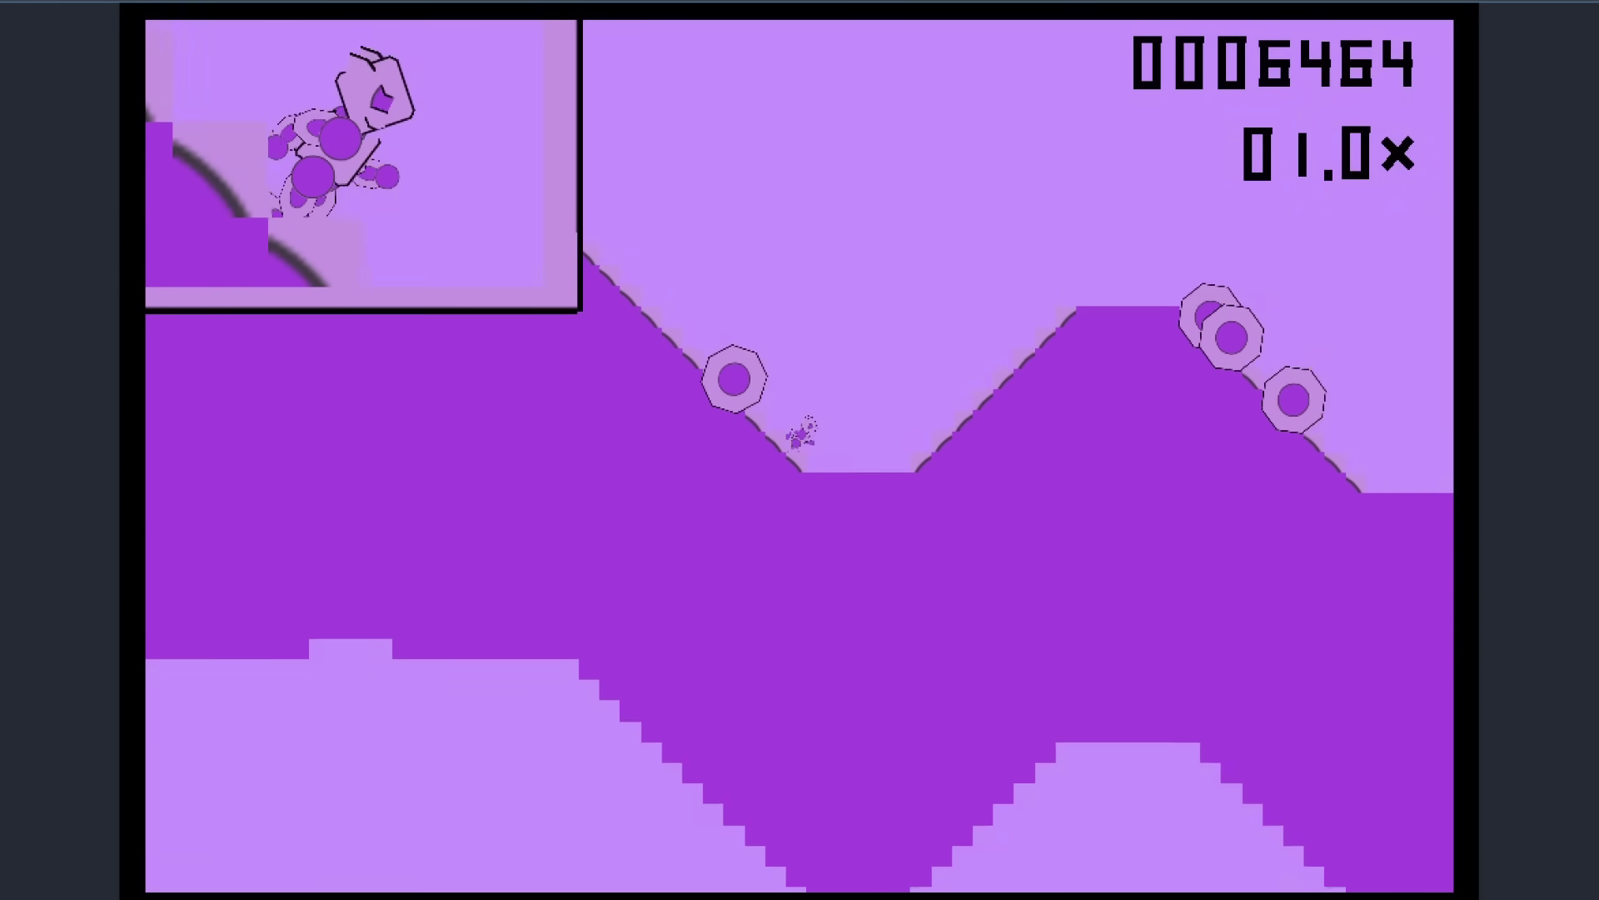
Play-test jumping across the generated hills to examine the character animation, score and multiplier displays.
key("space")
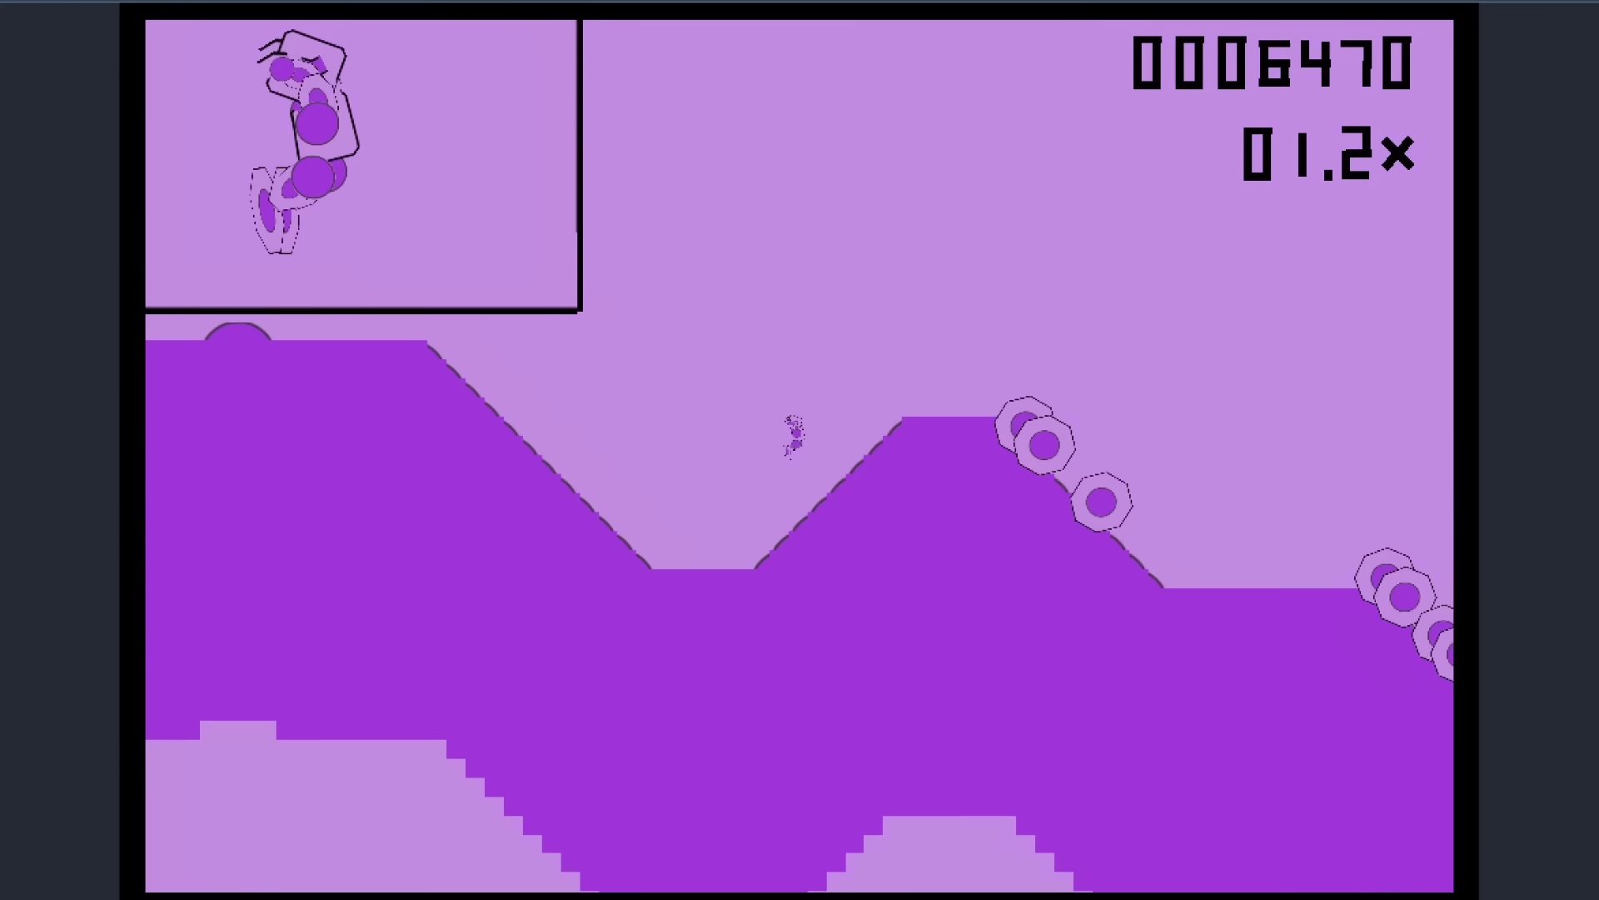
key("space")
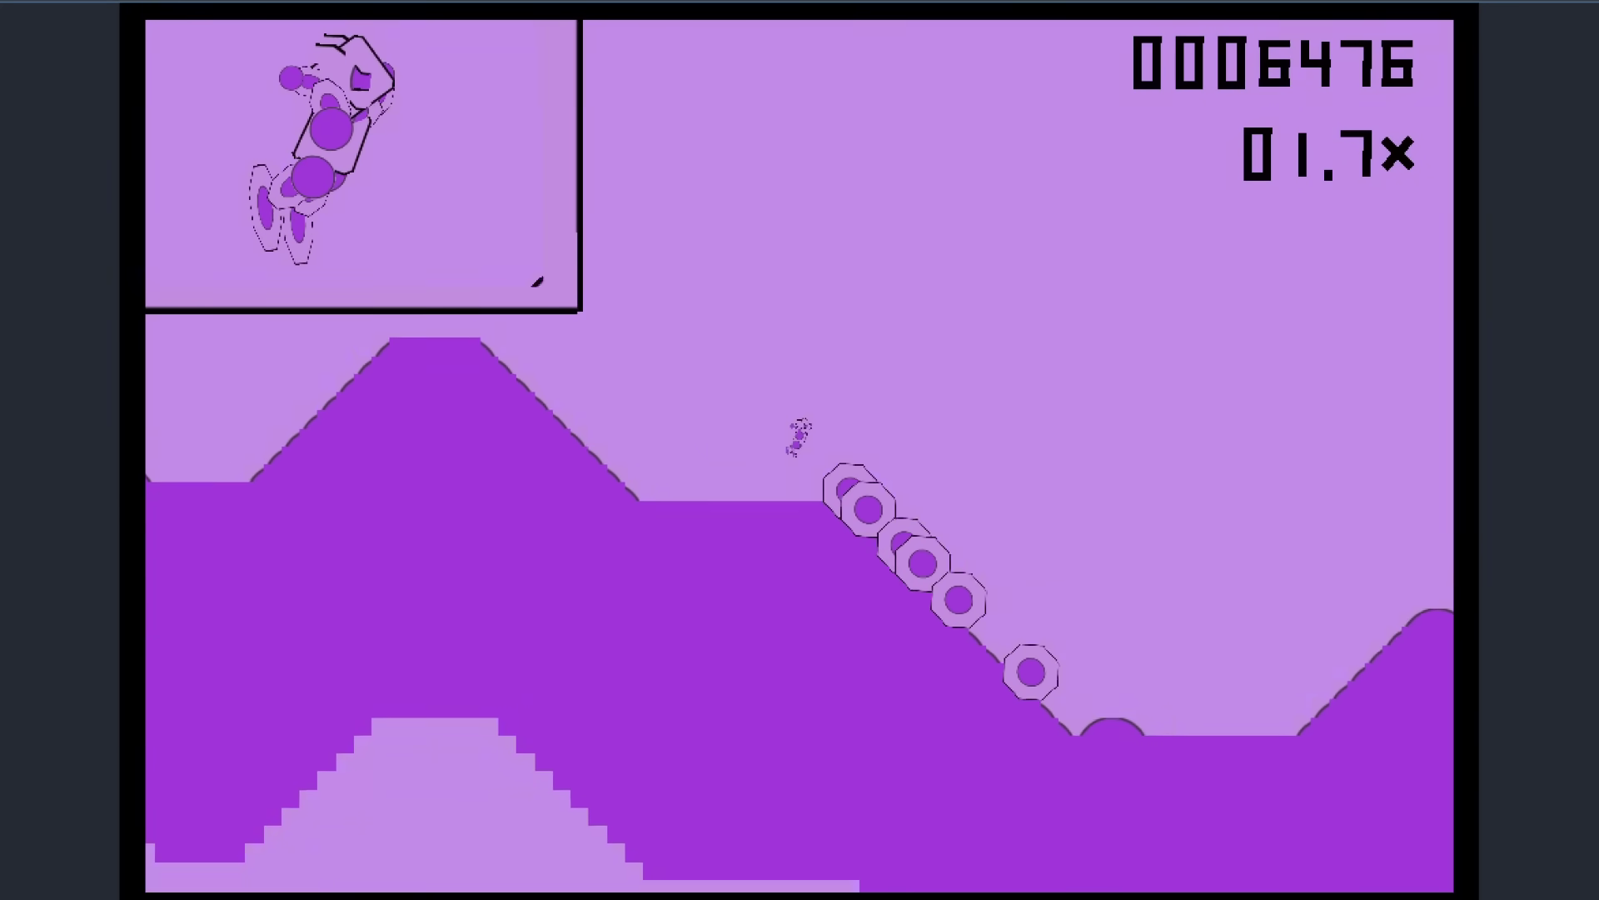